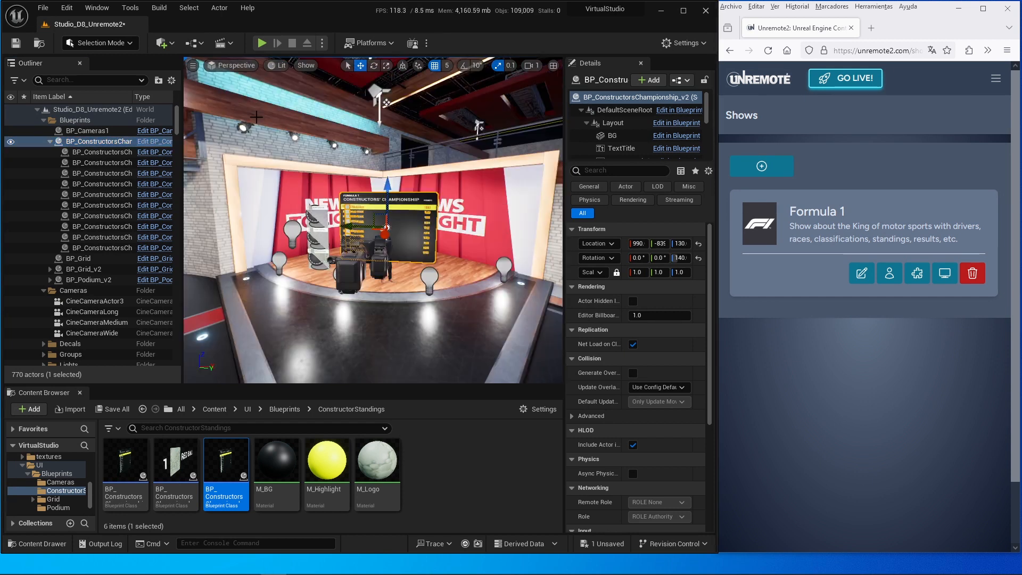
Step: Run the Unreal level and initialize the sections of the Bahrein F1 GP live program in Unremote
left_click(261, 43)
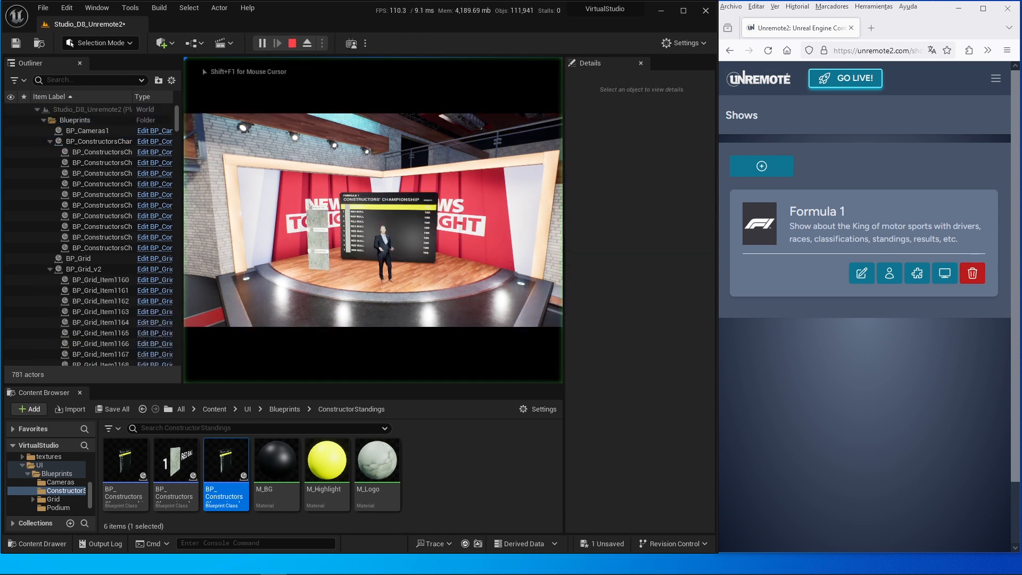
key("shift+F1")
left_click(823, 81)
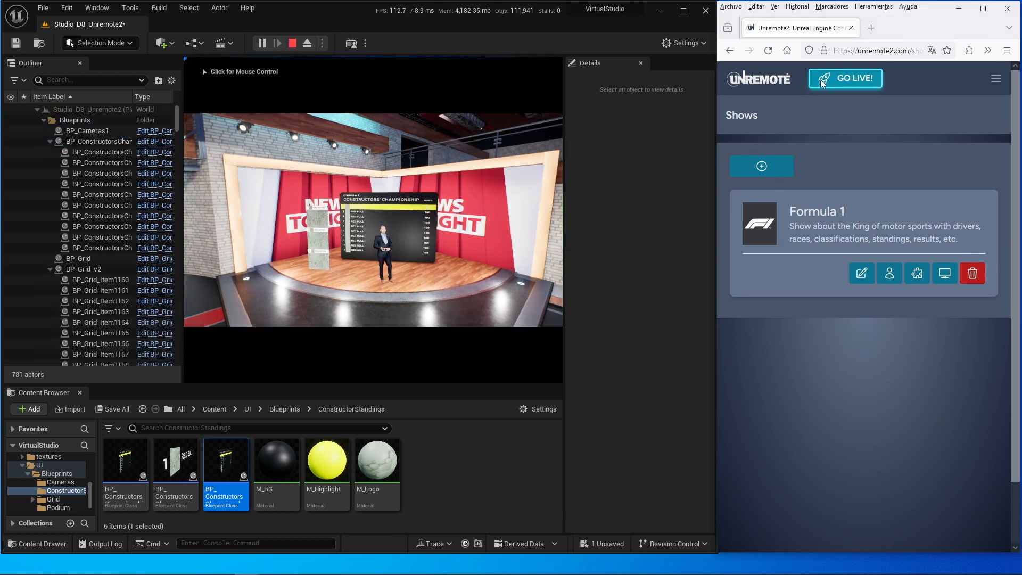
left_click(849, 192)
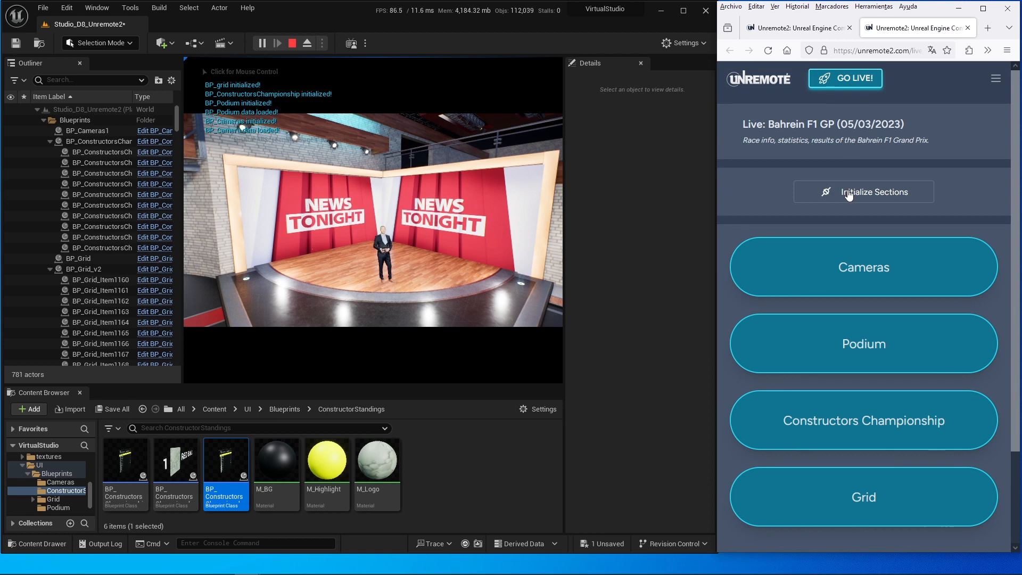
Step: Start the Cameras section and switch the live view to Camera Wide, Camera Long and finally Camera Medium
left_click(860, 269)
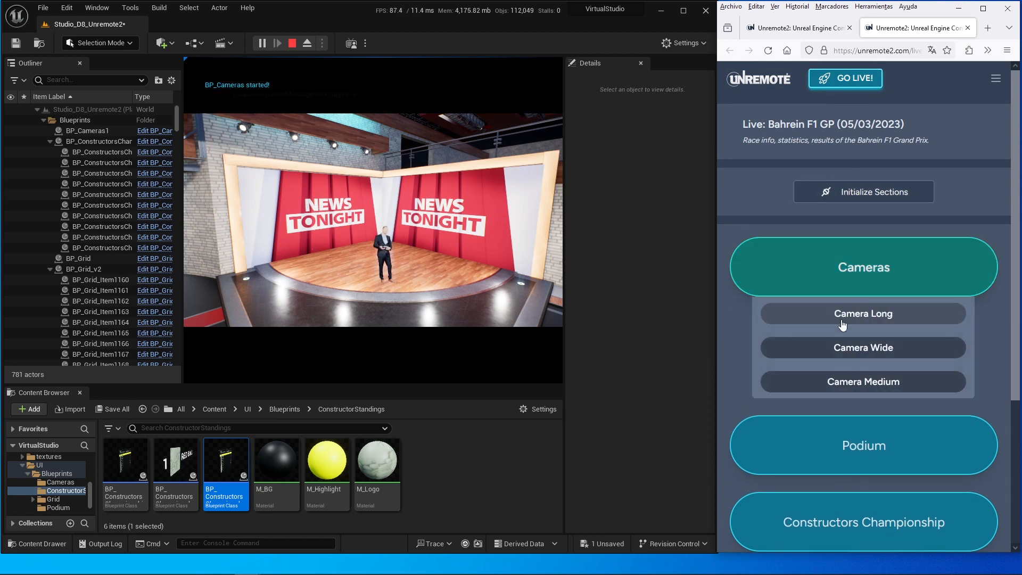
left_click(852, 351)
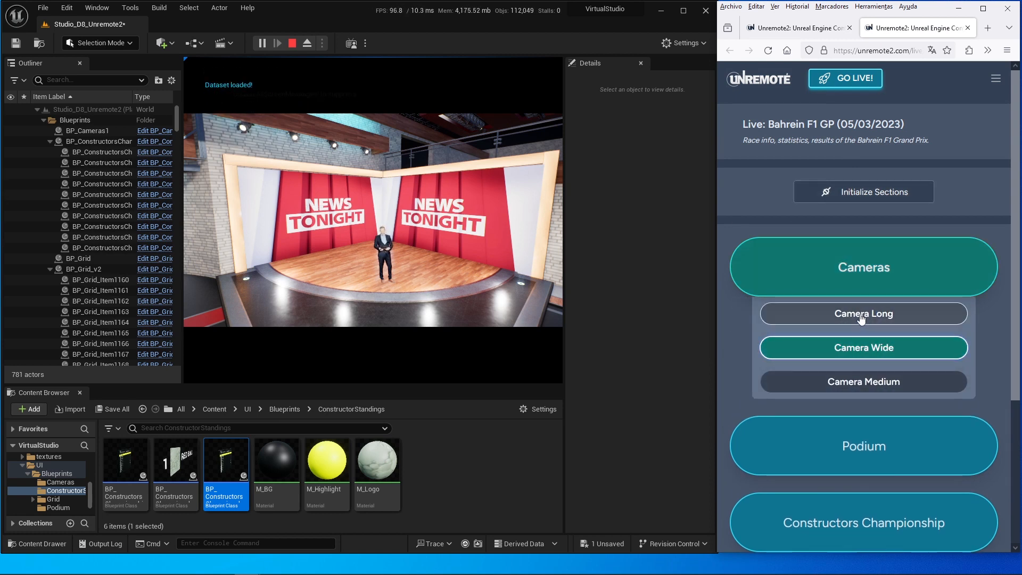
left_click(861, 315)
left_click(858, 383)
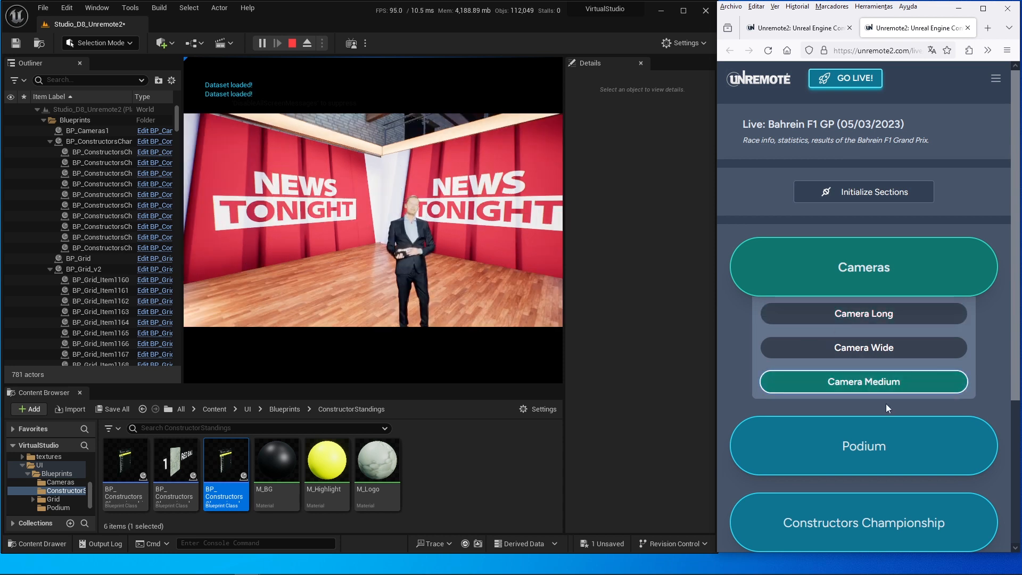
Step: Trigger the Constructors Championship section on the live set, then end the Unreal play session and close the live page
scroll(868, 364, "down", 3)
left_click(822, 362)
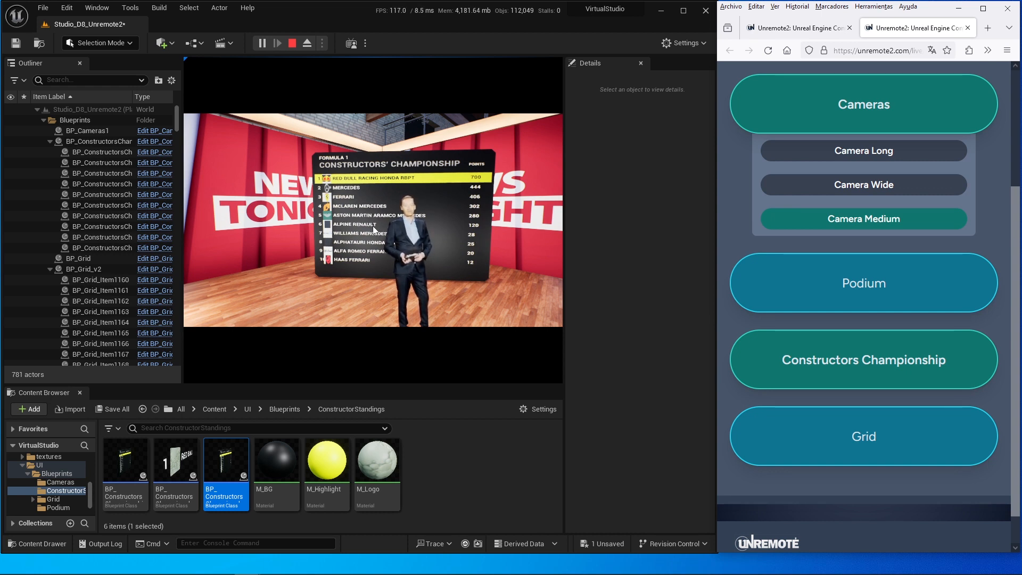
left_click(292, 43)
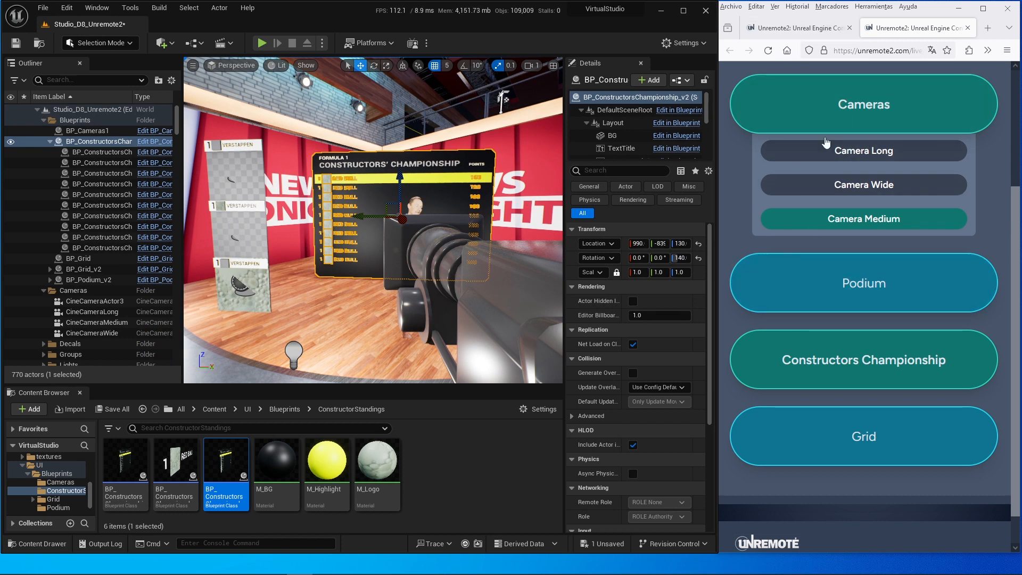
left_click(968, 27)
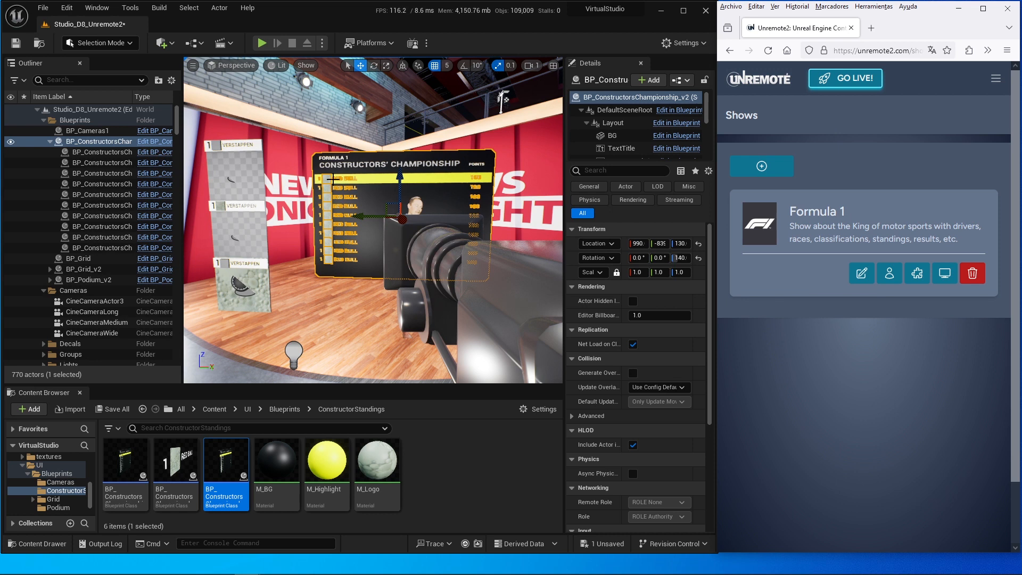
Step: Open the Formula 1 show's data types and view the blank Create Data Type form without saving anything
left_click(917, 273)
scroll(793, 260, "down", 2)
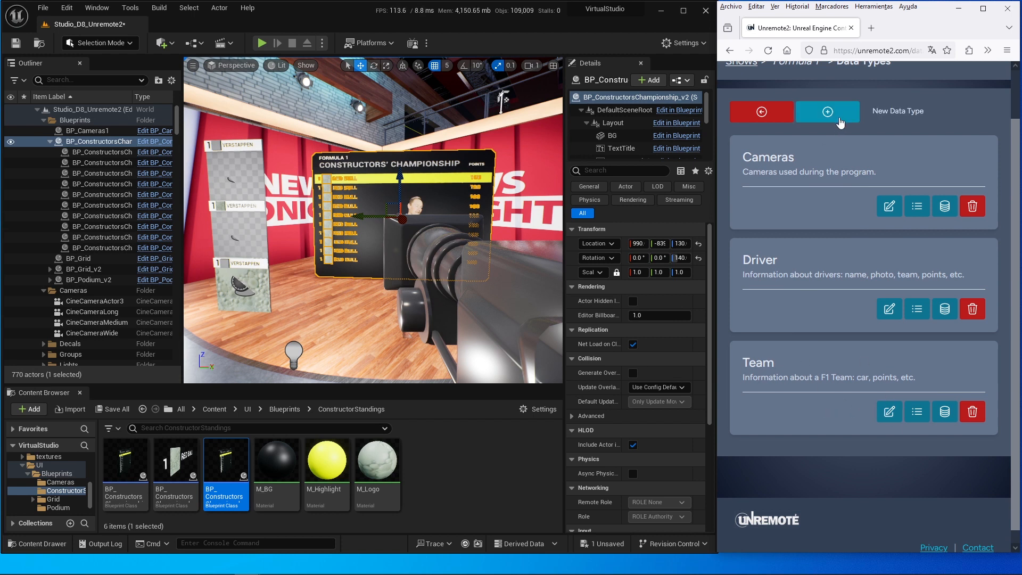
left_click(855, 124)
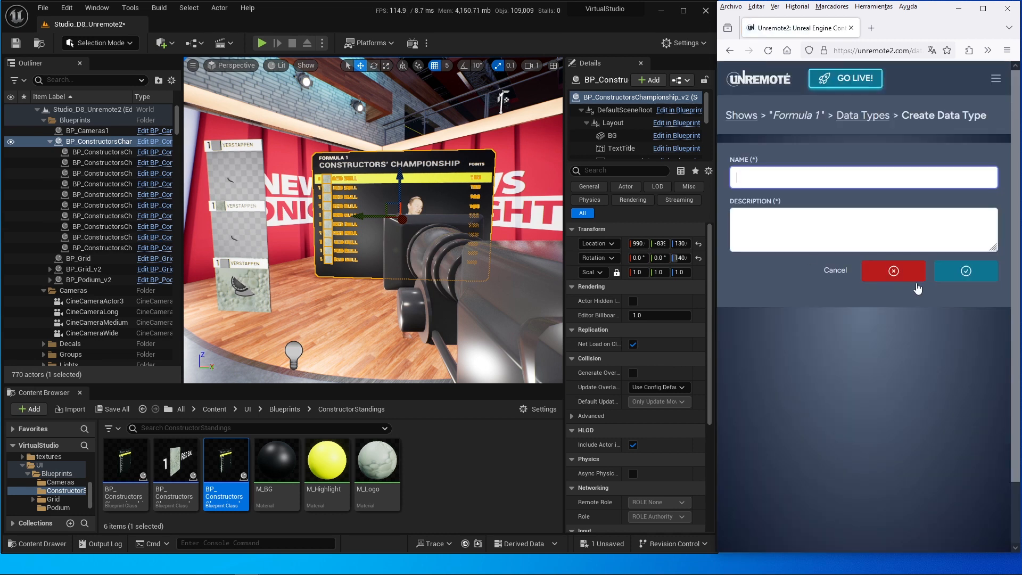
left_click(885, 275)
scroll(817, 375, "down", 2)
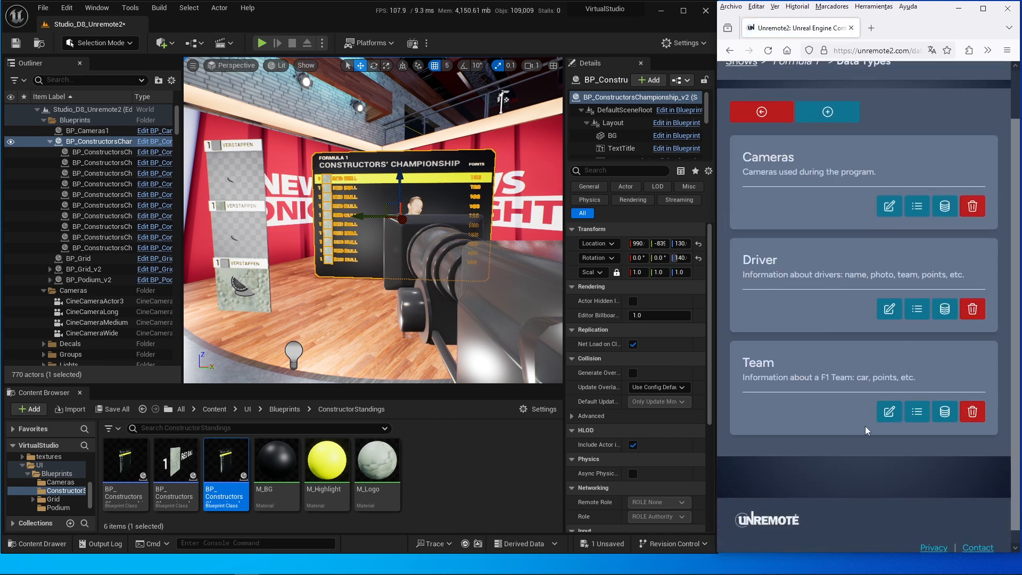
Step: Maximize the browser and review the fields of the Team data type with their Unreal Engine variables and types
left_click(984, 9)
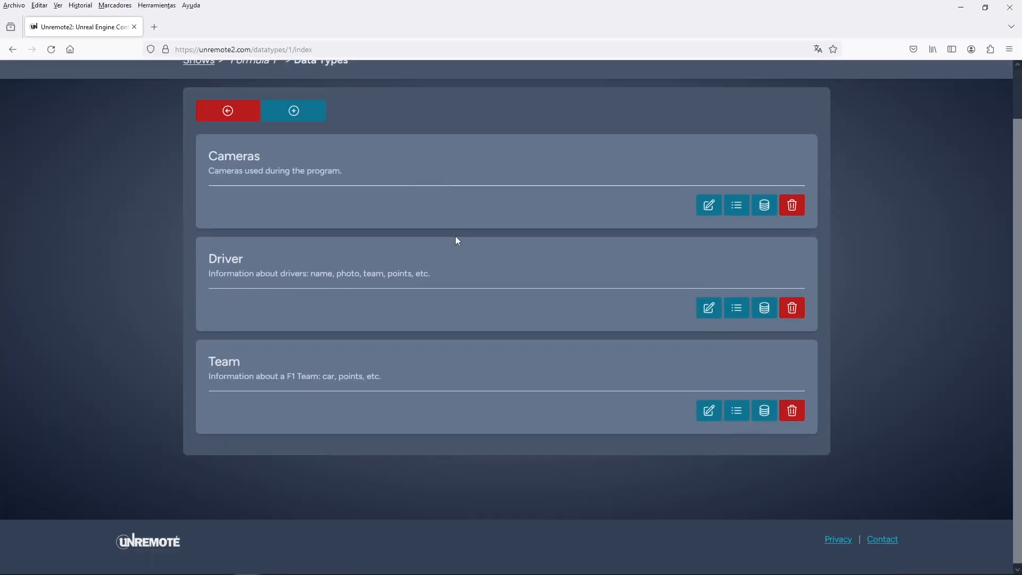
left_click(737, 411)
scroll(343, 244, "down", 2)
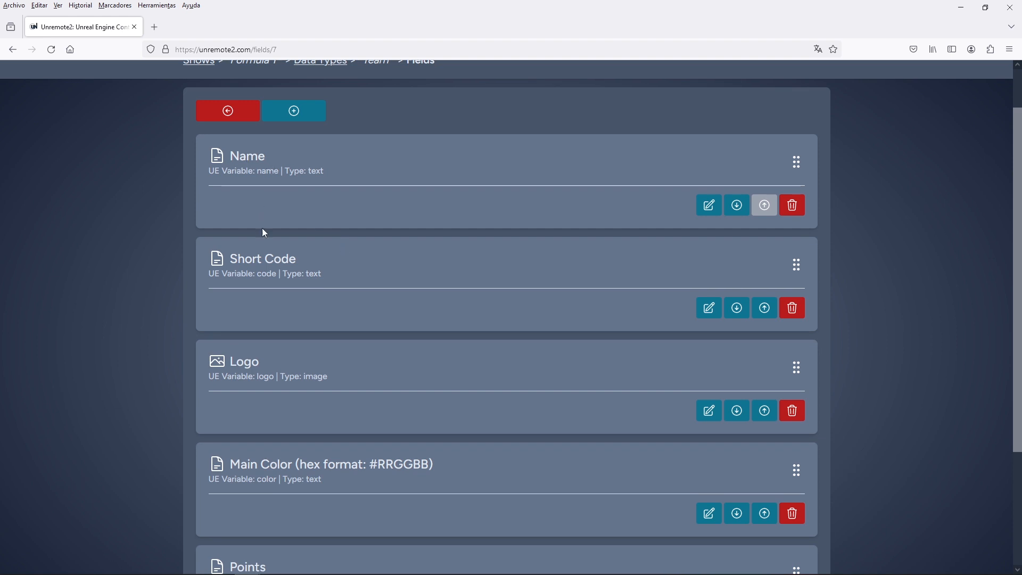
scroll(268, 281, "down", 2)
scroll(324, 395, "down", 3)
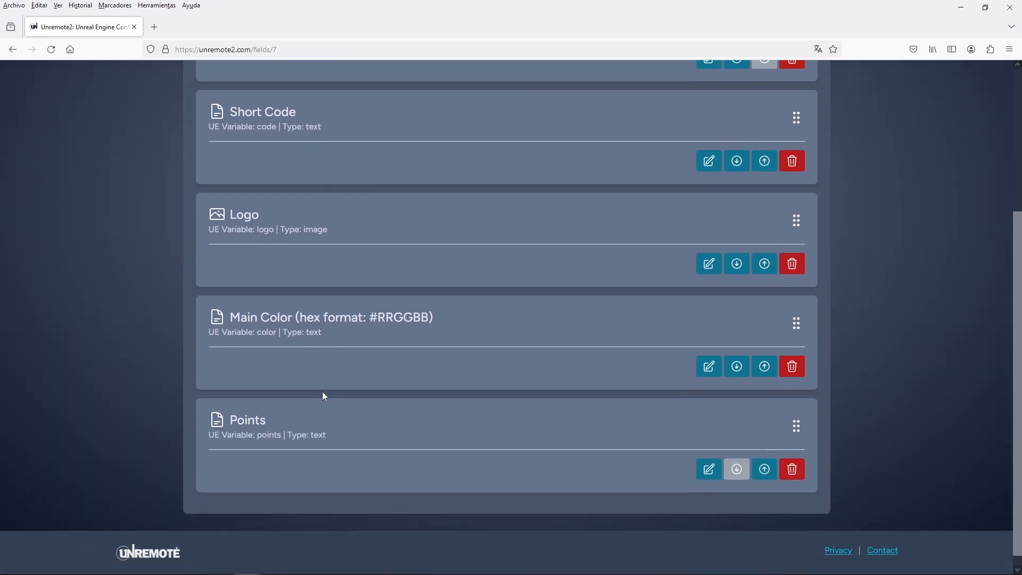
scroll(312, 408, "up", 4)
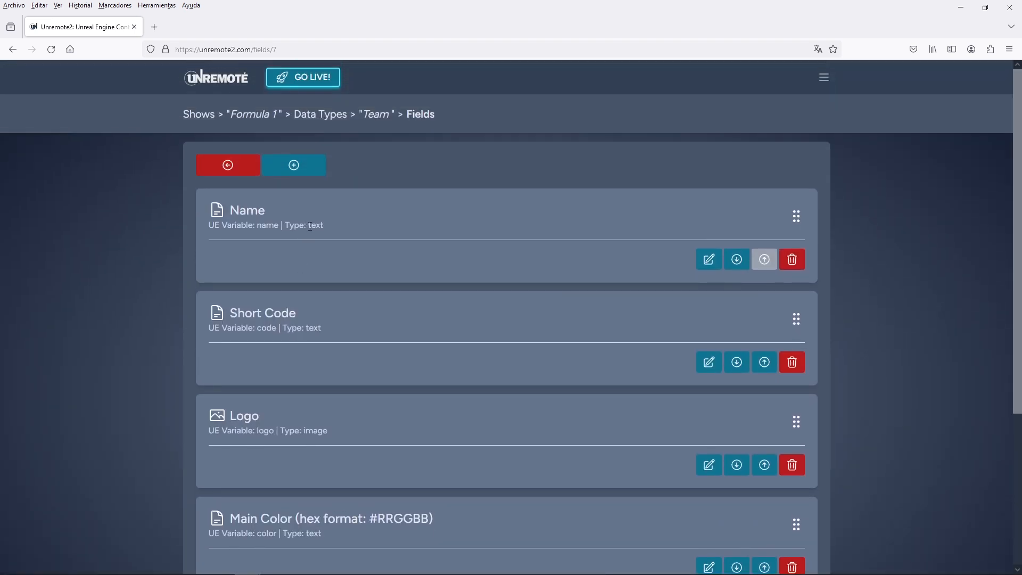
scroll(343, 341, "down", 2)
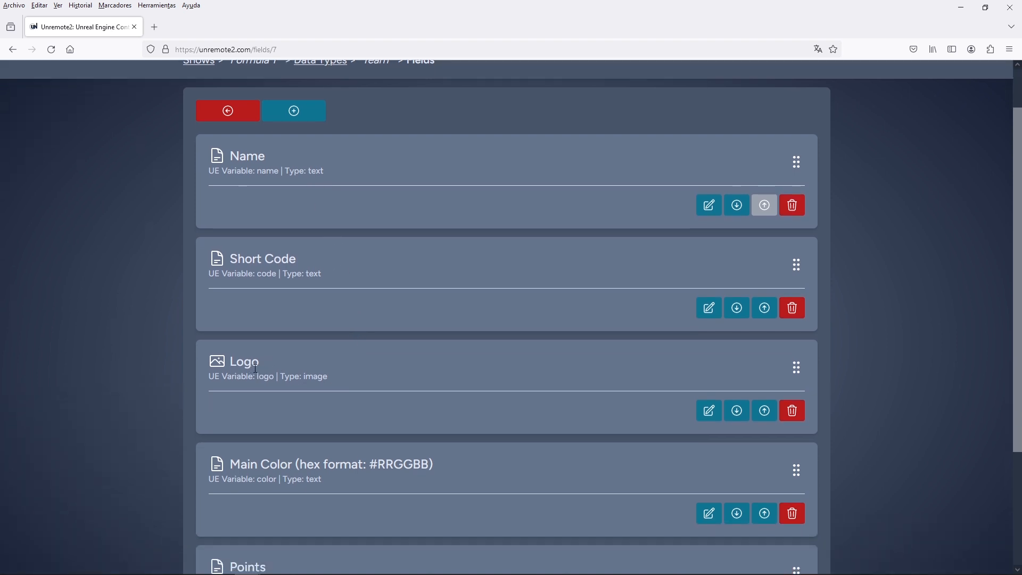
scroll(241, 373, "down", 3)
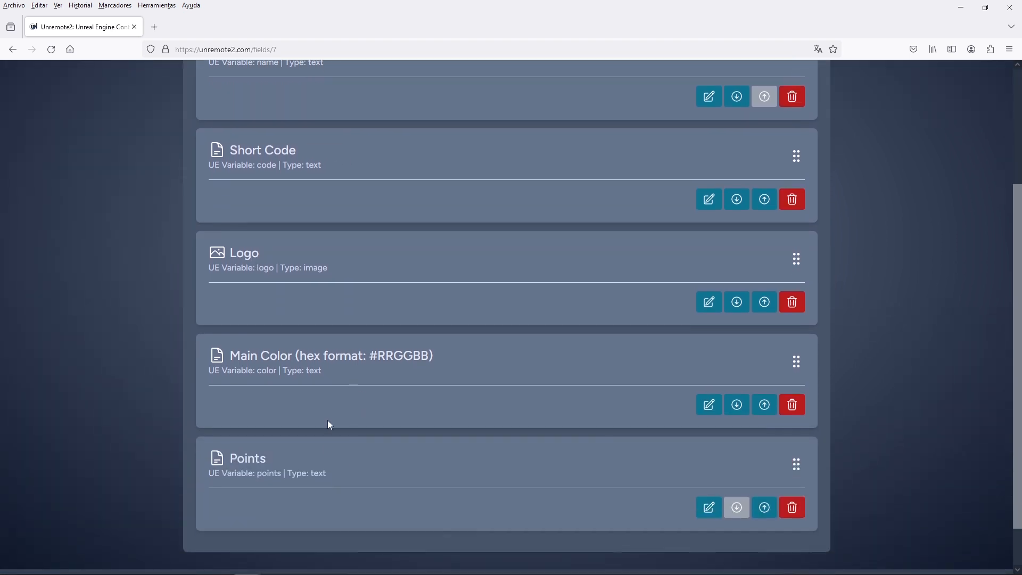
scroll(327, 420, "up", 3)
Step: Examine the Create Field form for the Team data type, including its type options, and cancel without saving
left_click(292, 166)
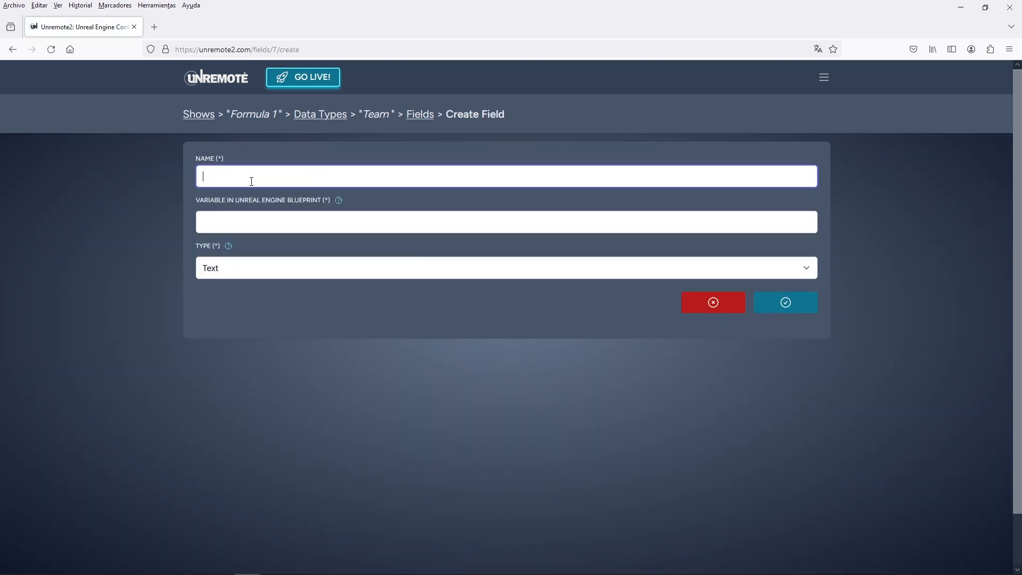
left_click(240, 221)
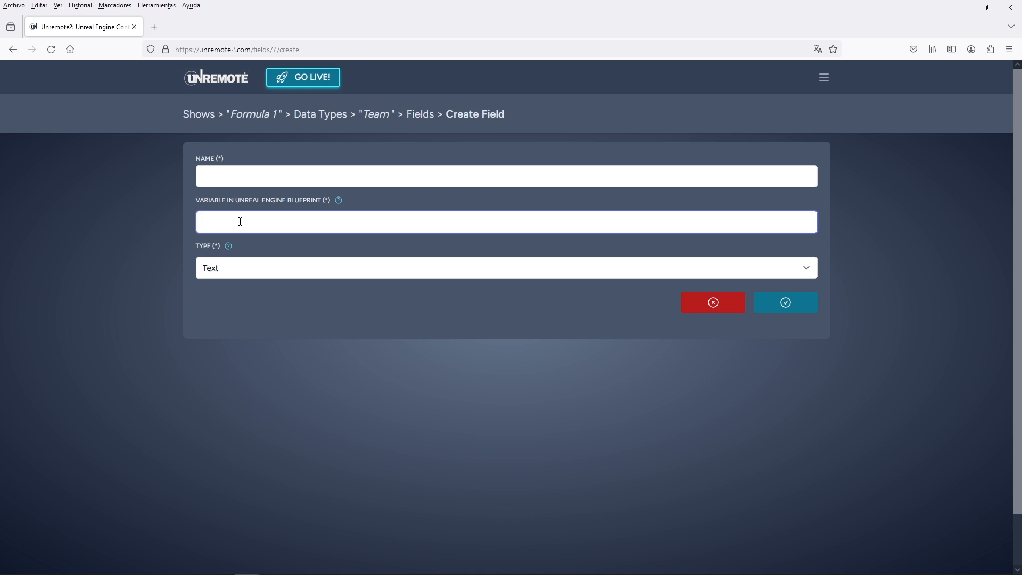
left_click(228, 271)
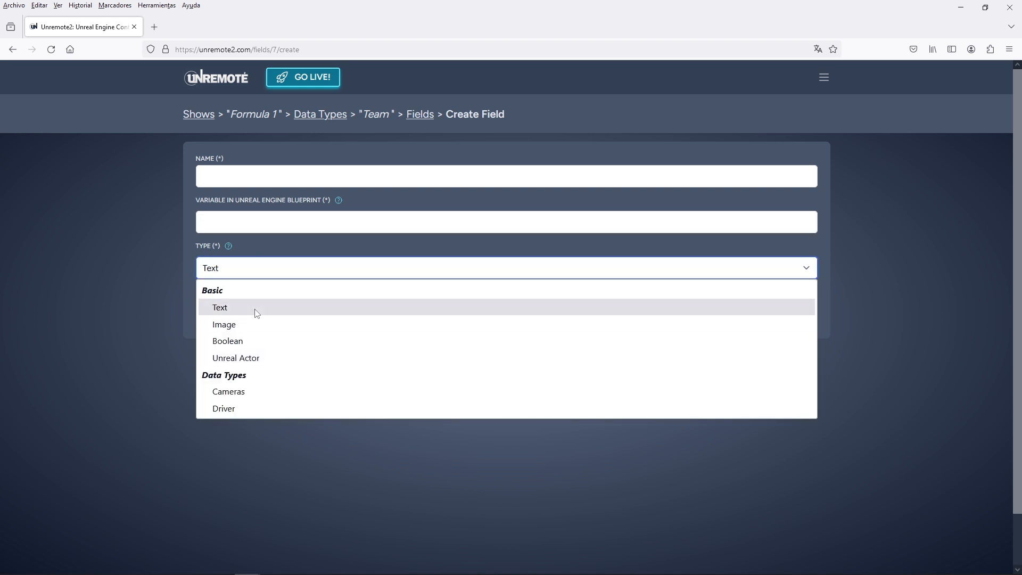
left_click(256, 311)
left_click(727, 318)
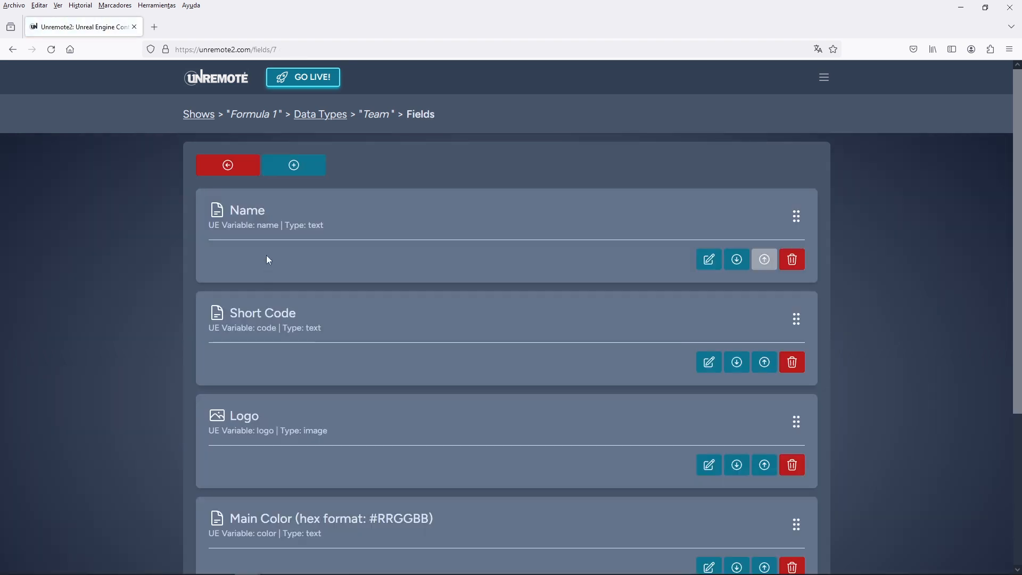
scroll(264, 292, "down", 5)
scroll(314, 354, "up", 5)
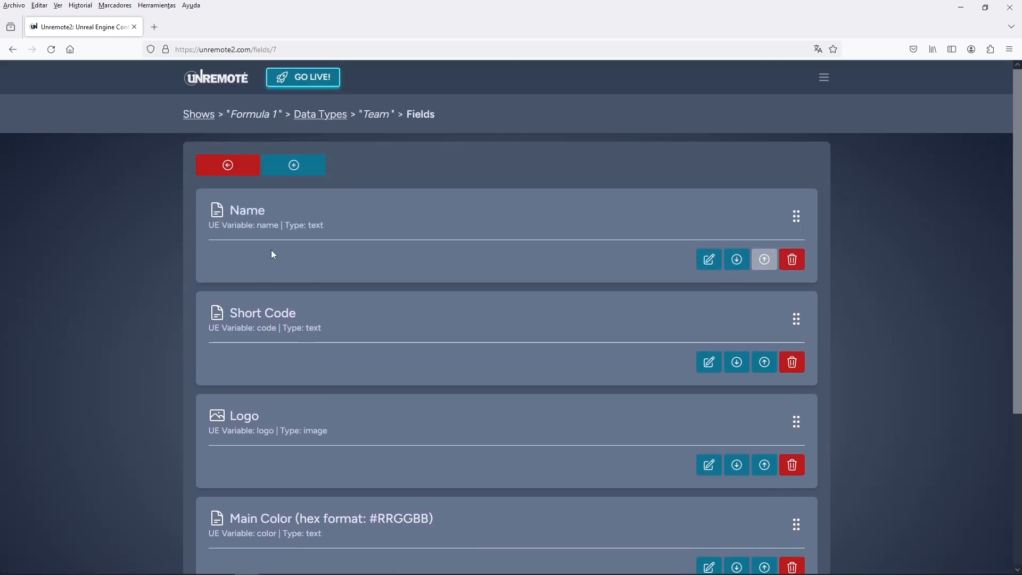
Step: Browse the Team data type's data sets and view the blank Create Data Set form without saving anything
left_click(237, 171)
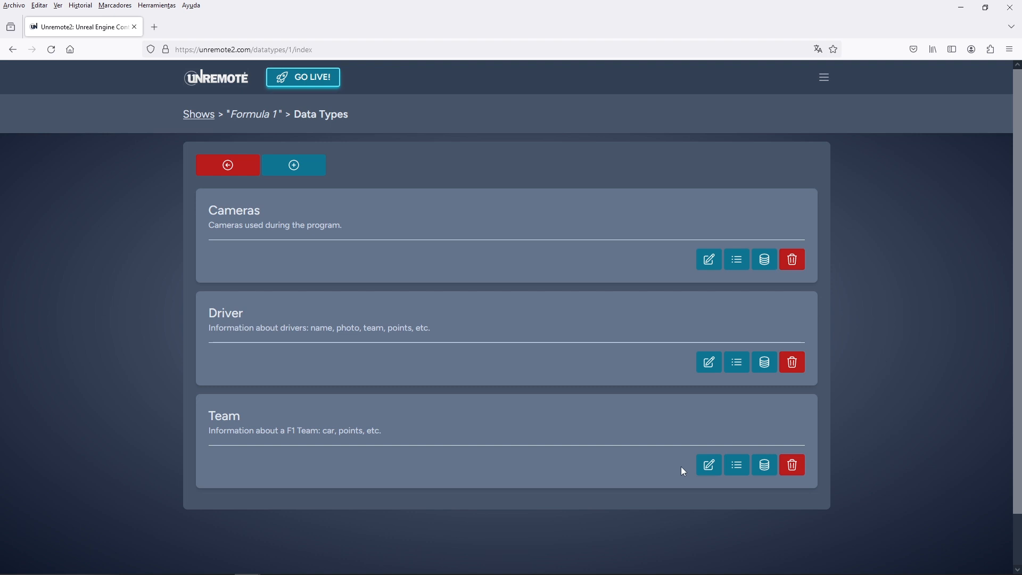
left_click(766, 470)
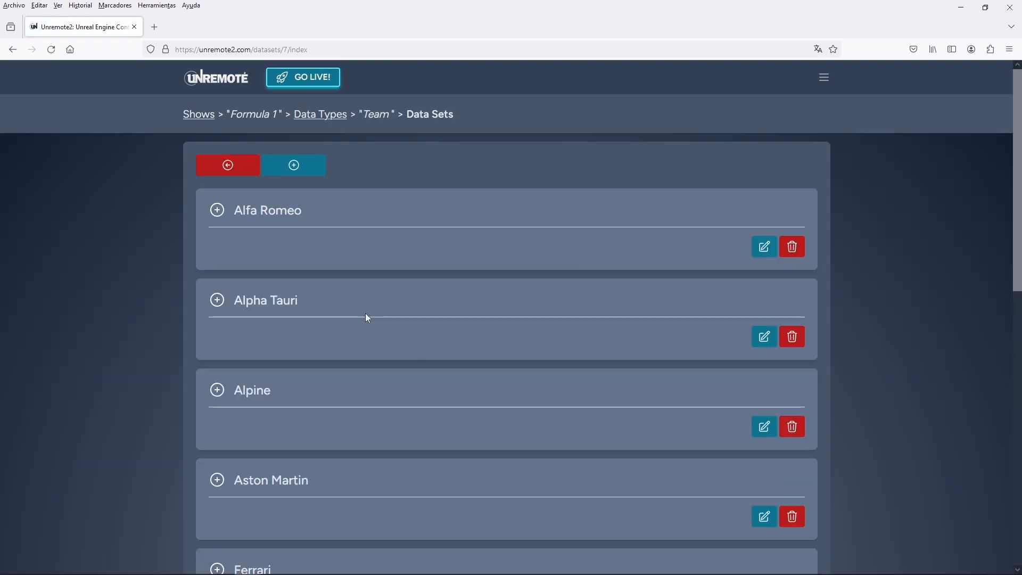
scroll(365, 314, "down", 9)
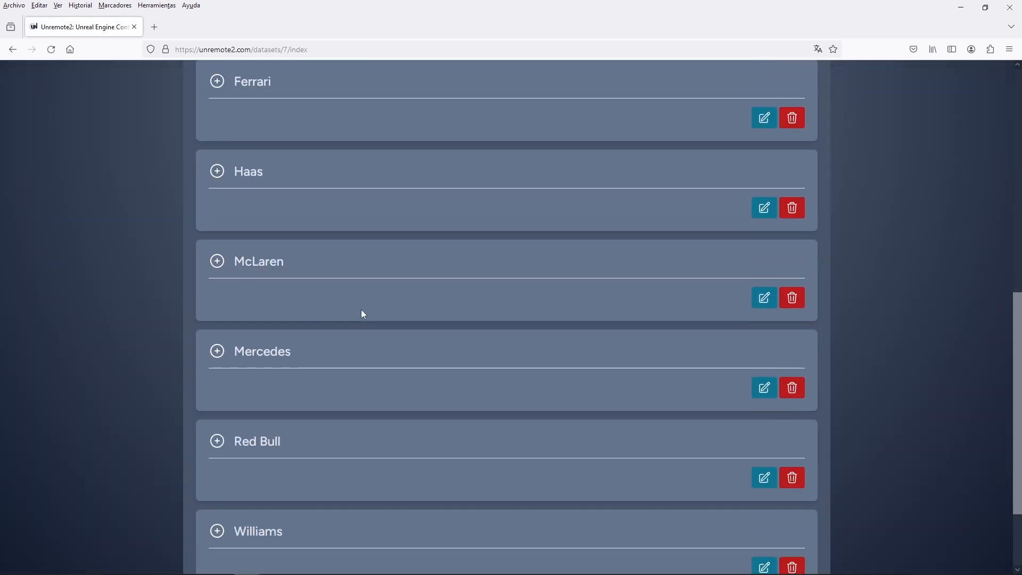
scroll(361, 311, "up", 10)
left_click(293, 166)
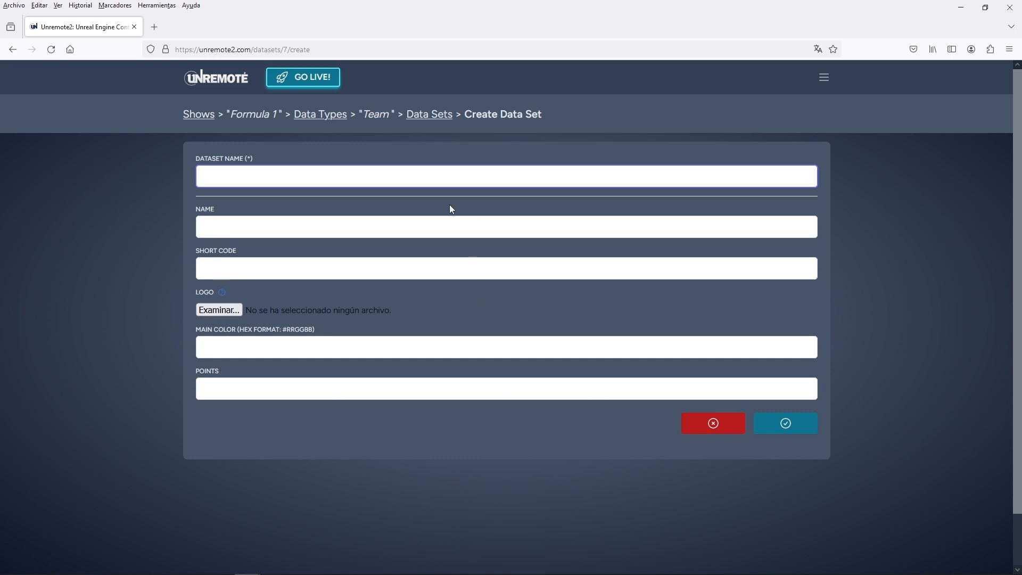
left_click(695, 424)
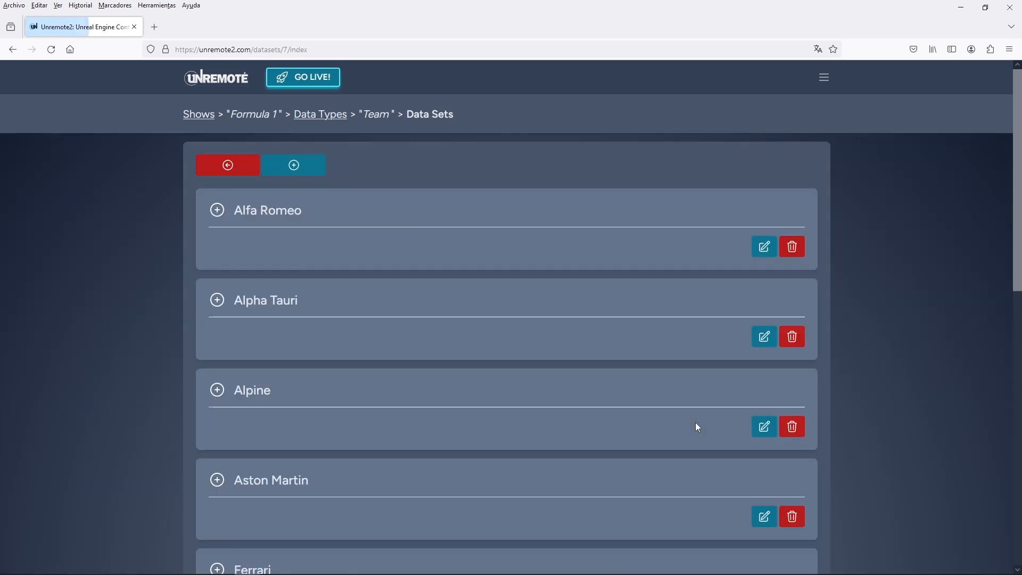
Step: Expand and collapse the Alfa Romeo, Alpha Tauri and Aston Martin data sets to examine their stored field values
left_click(217, 211)
left_click(232, 230)
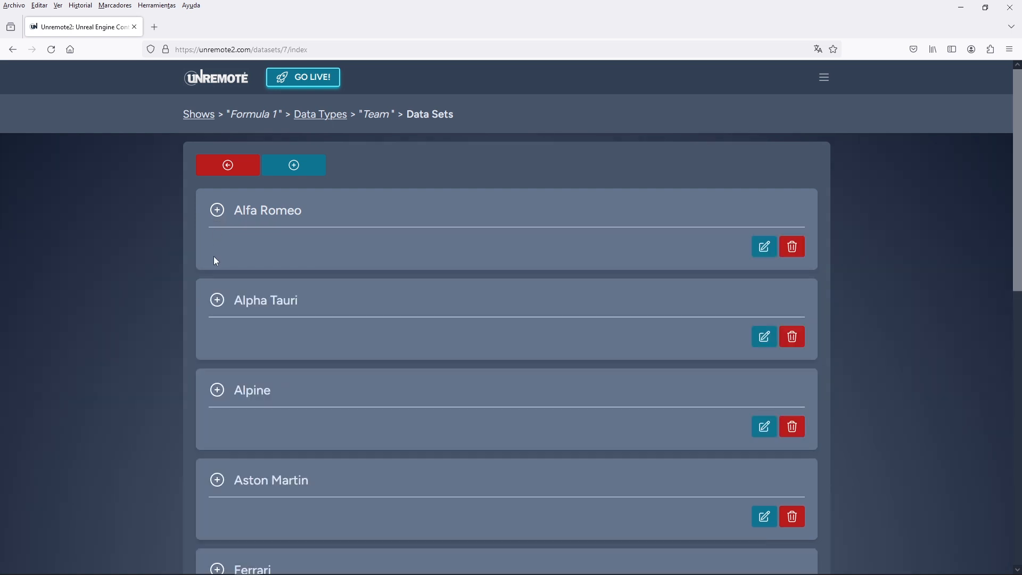
left_click(217, 301)
scroll(213, 255, "down", 2)
left_click(218, 191)
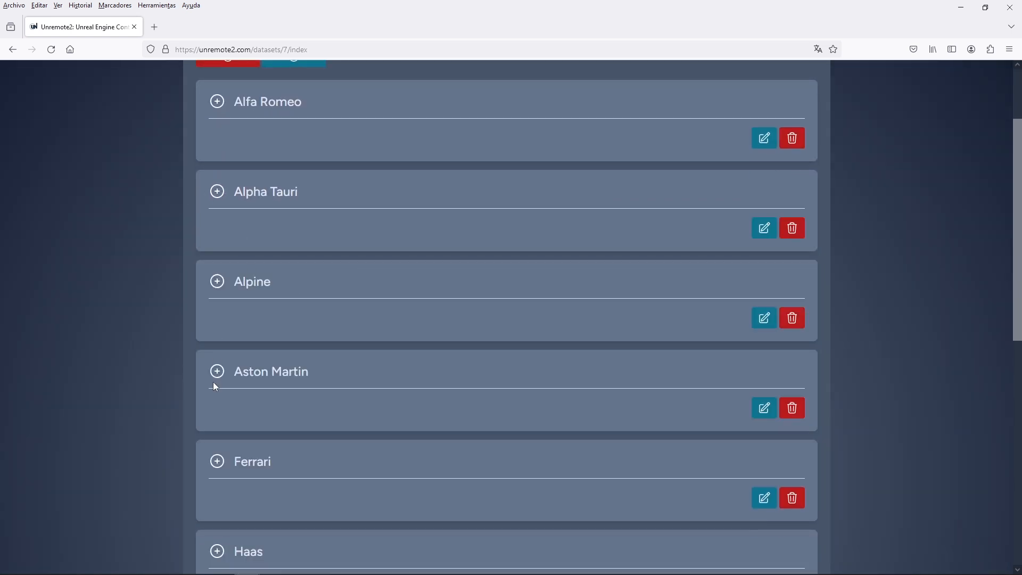
left_click(228, 371)
scroll(317, 338, "down", 5)
scroll(317, 342, "up", 7)
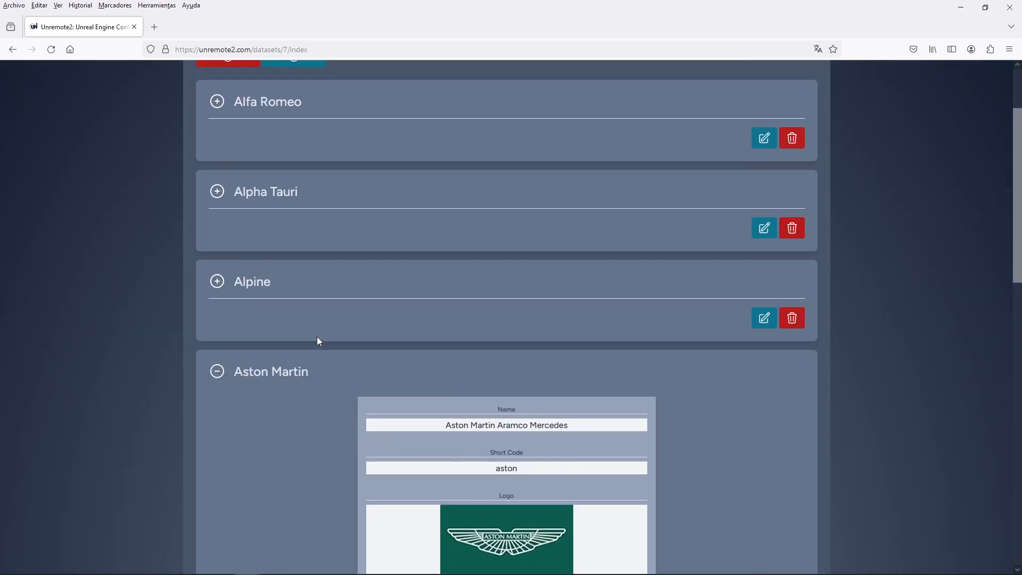
left_click(217, 480)
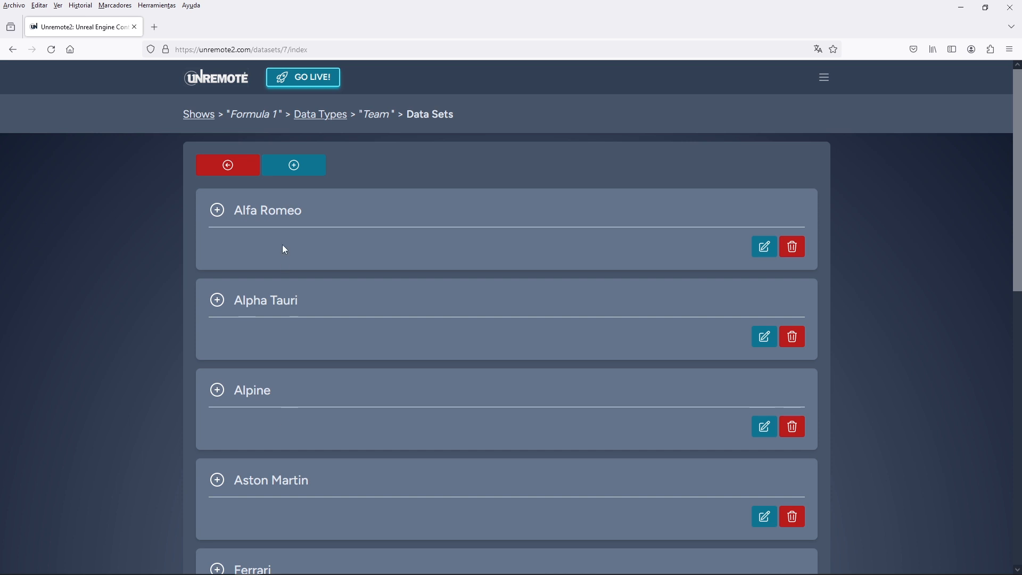
Step: Open the sections of the Formula 1 show's 05/03/2023 Bahrein F1 GP program
left_click(199, 115)
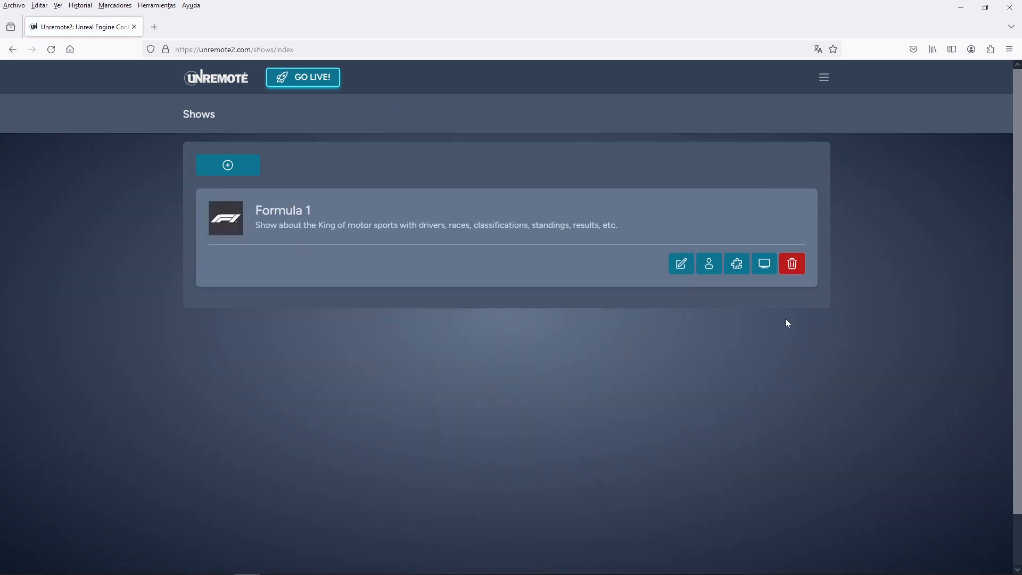
left_click(765, 265)
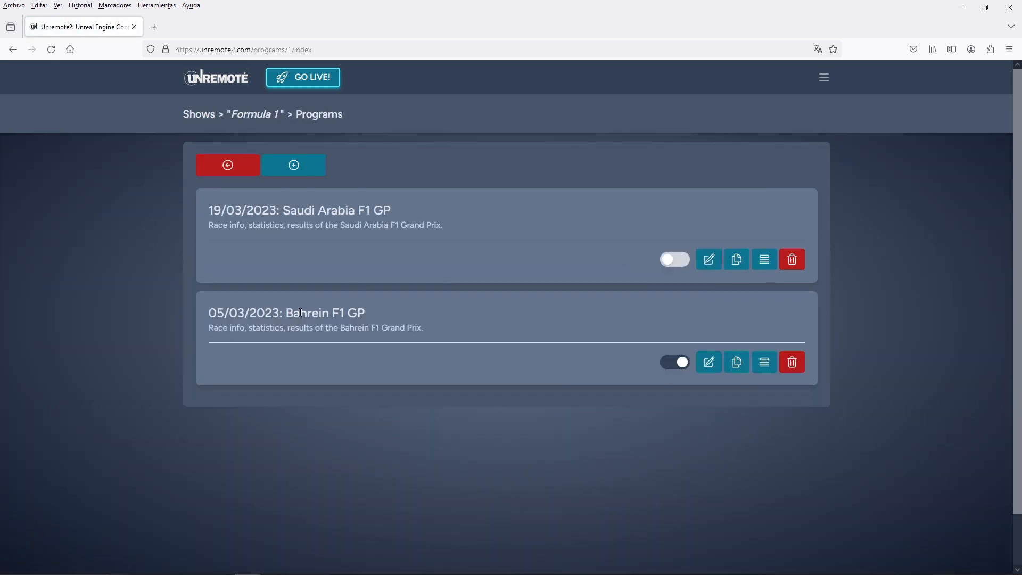
left_click(769, 369)
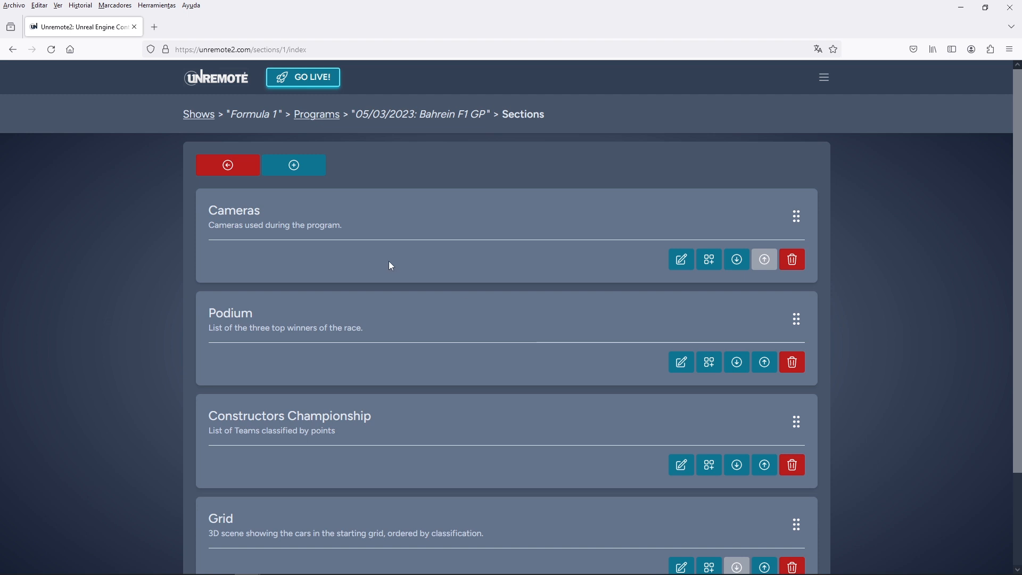
Step: Start a new section named "Constructors Championship 2" with the description "description"
scroll(352, 325, "down", 1)
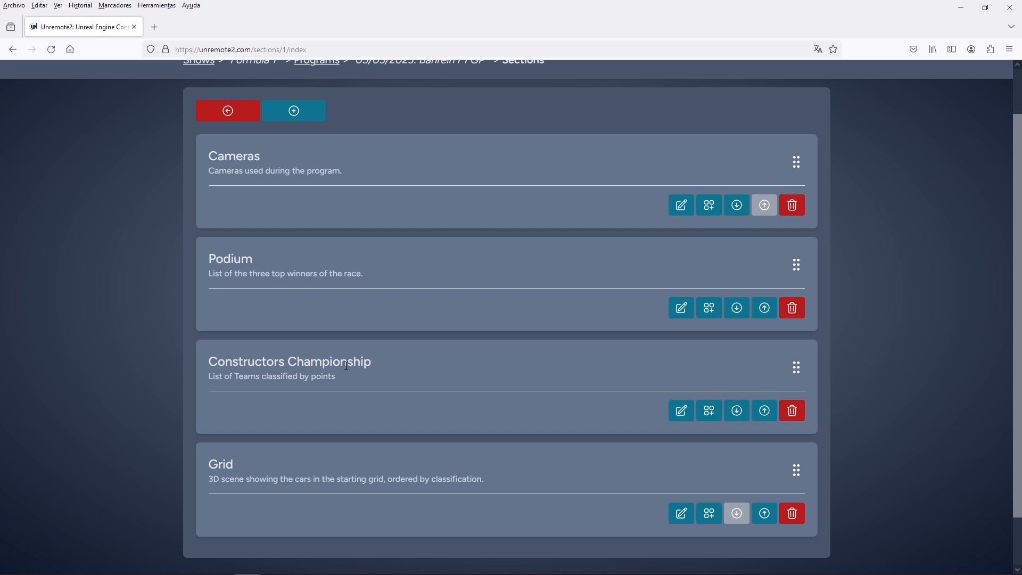
left_click(293, 111)
left_click(353, 188)
type("Constructors Championship 2")
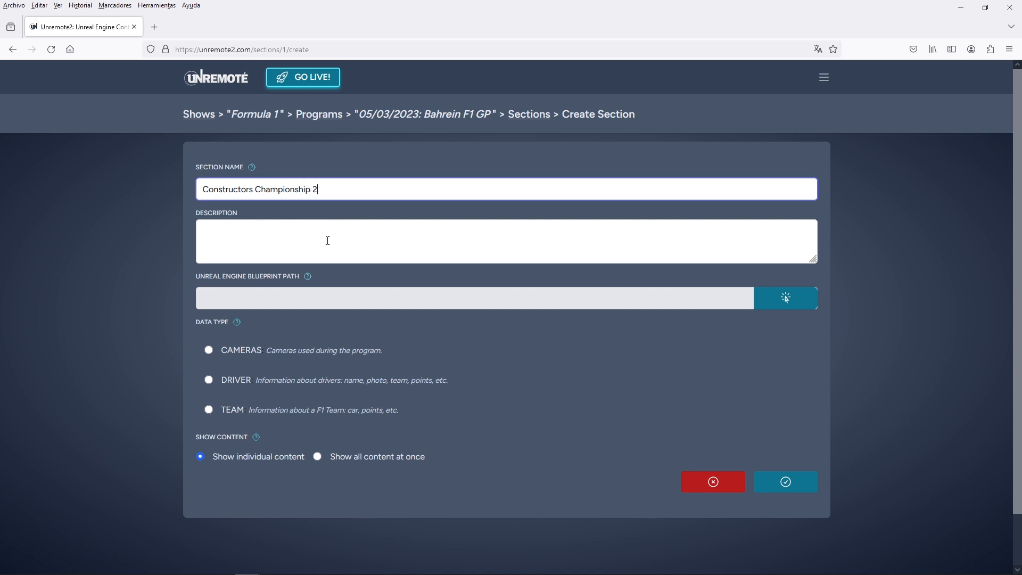
left_click(328, 240)
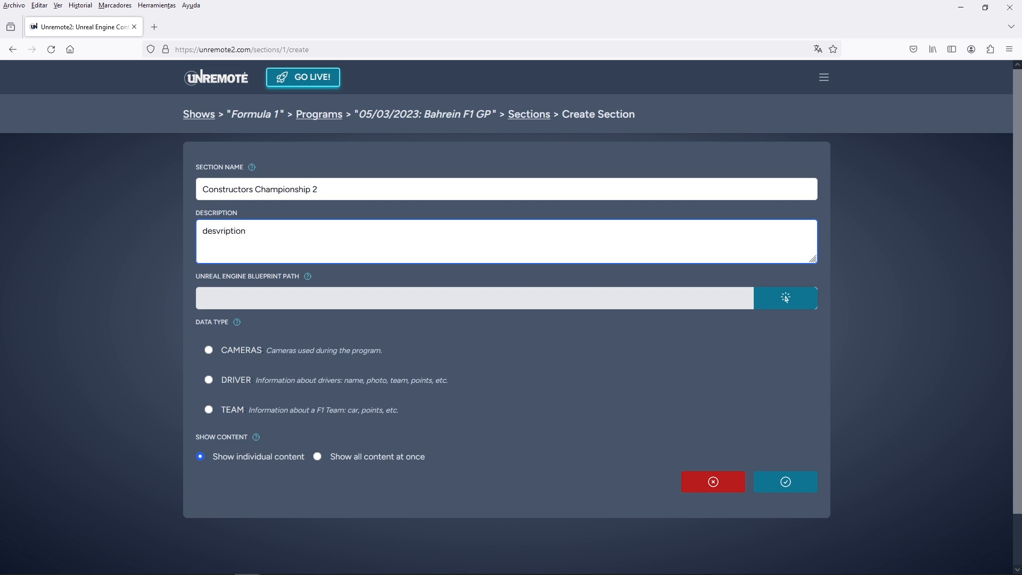
key("BackSpace")
type("c")
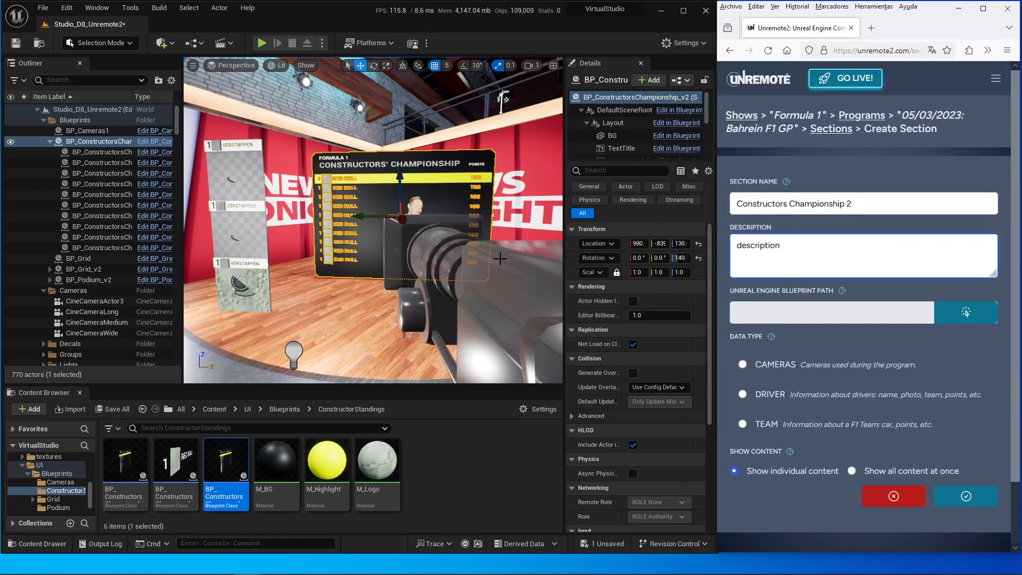
Step: Select the BP_ConstructorsChampionship_v2 actor in Unreal Editor and fetch its path into the new section's Unreal Engine Blueprint Path
left_click(51, 142)
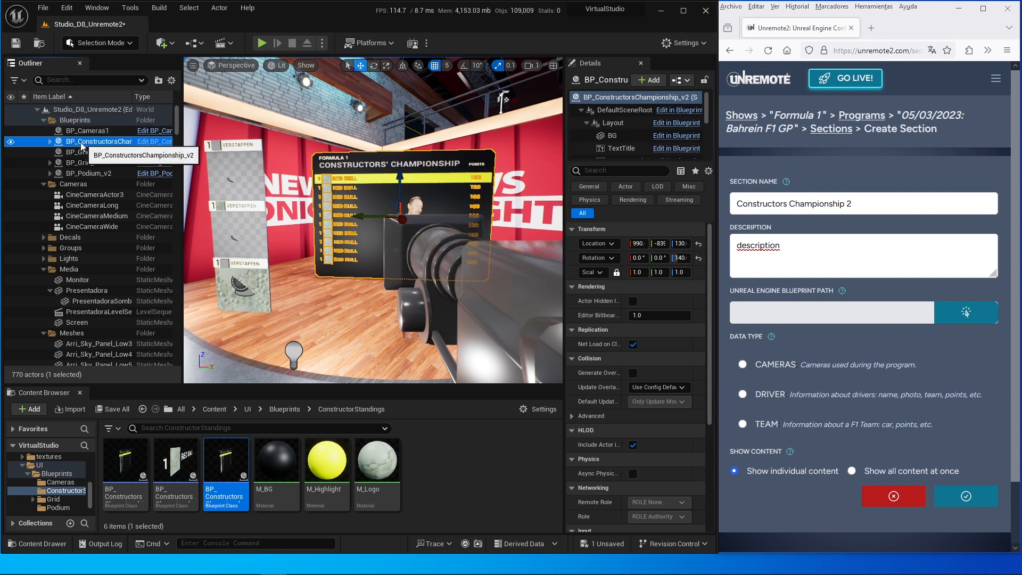
left_click(82, 143)
left_click(65, 142)
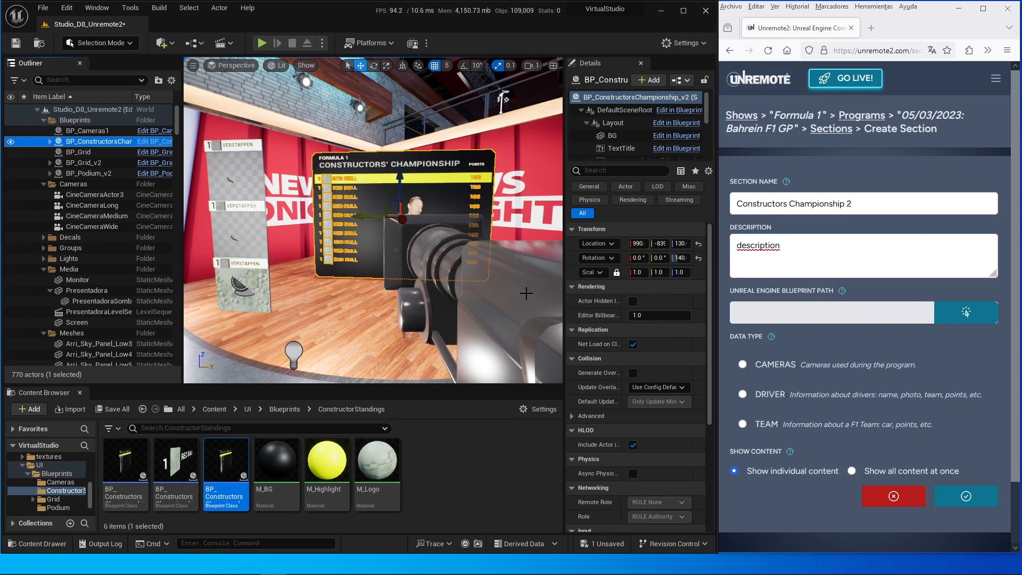
left_click(960, 317)
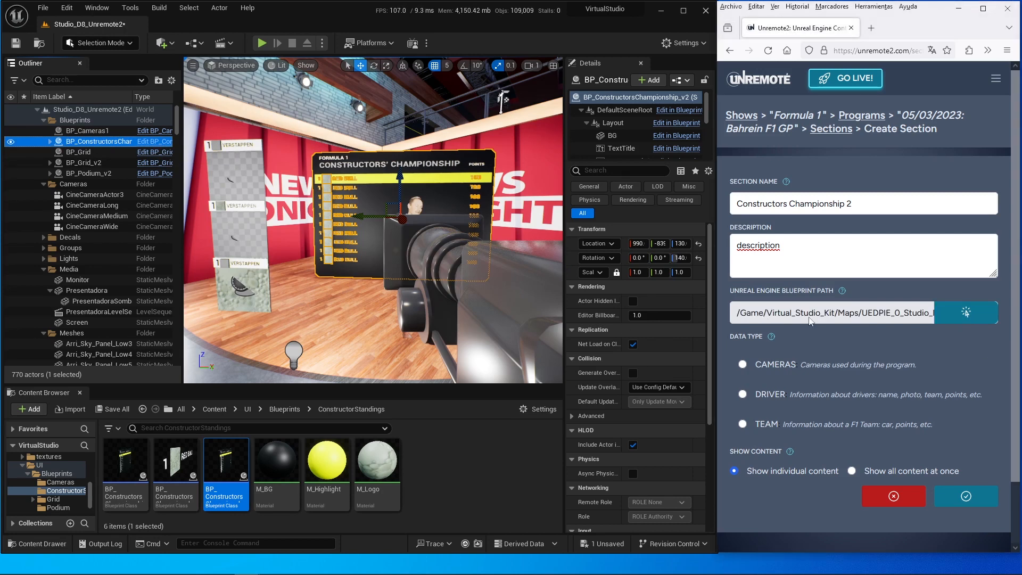
Step: Set the new section's data type to Team and its content to show all at once, and cancel without saving
scroll(841, 245, "down", 2)
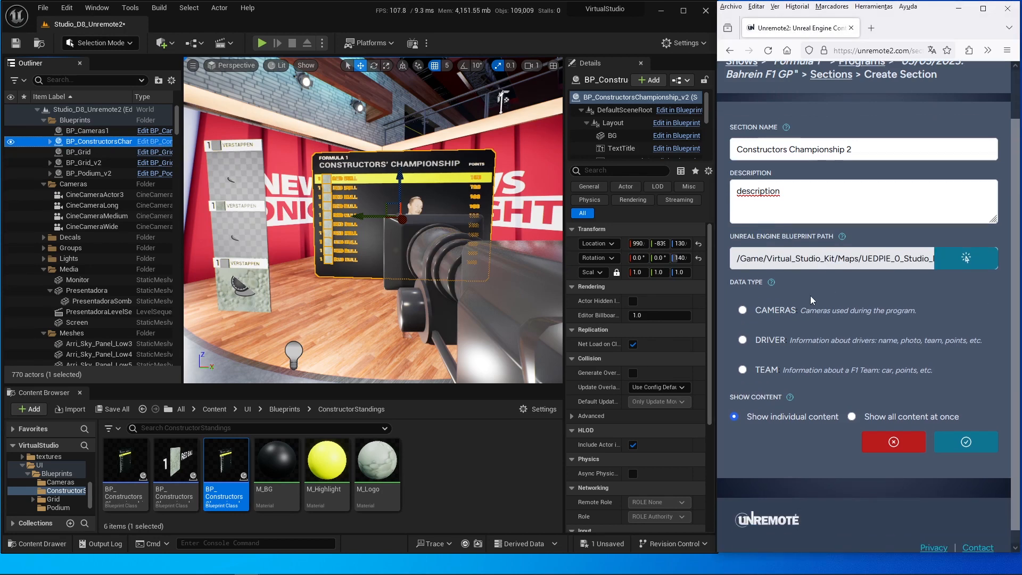
left_click(742, 370)
scroll(810, 333, "down", 1)
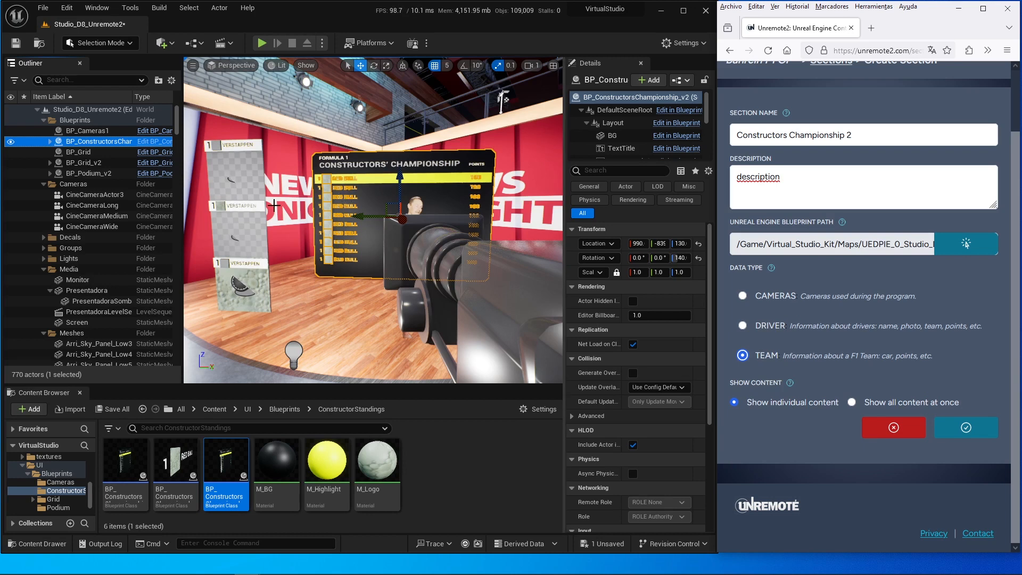
left_click(854, 402)
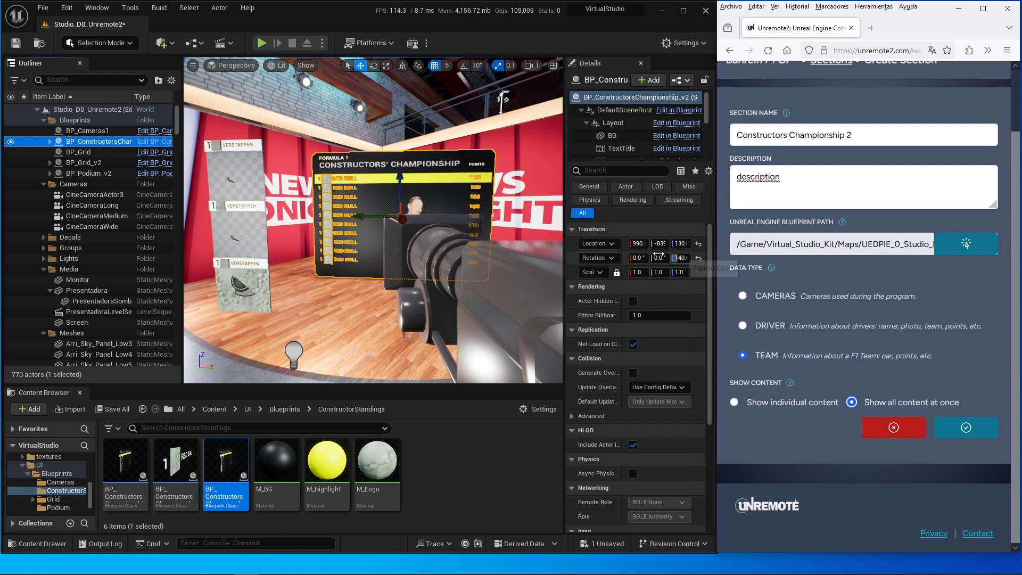
left_click(905, 429)
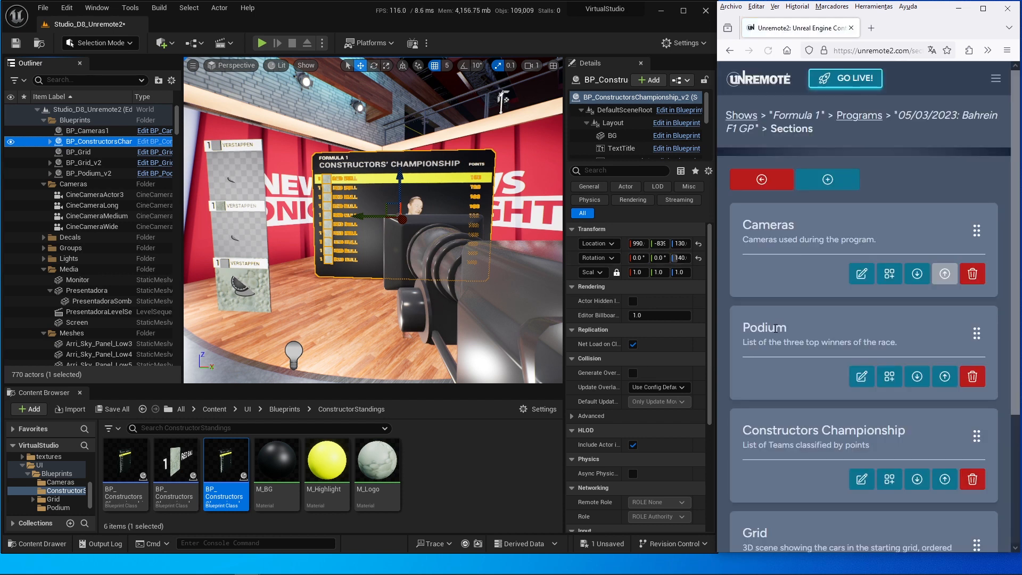
Step: View the existing Constructors Championship section's settings and return to the section list without saving
scroll(875, 395, "down", 2)
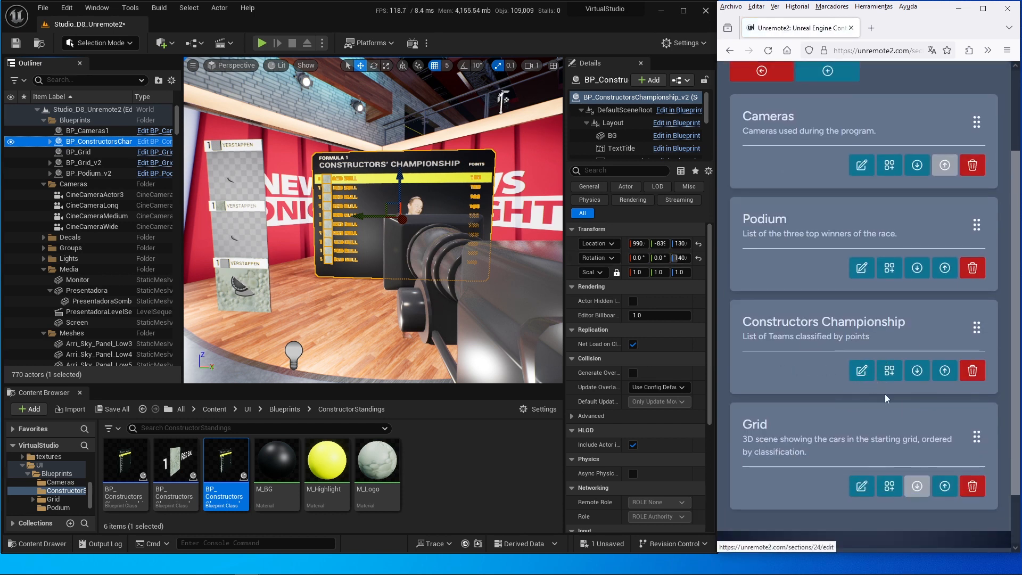
left_click(862, 372)
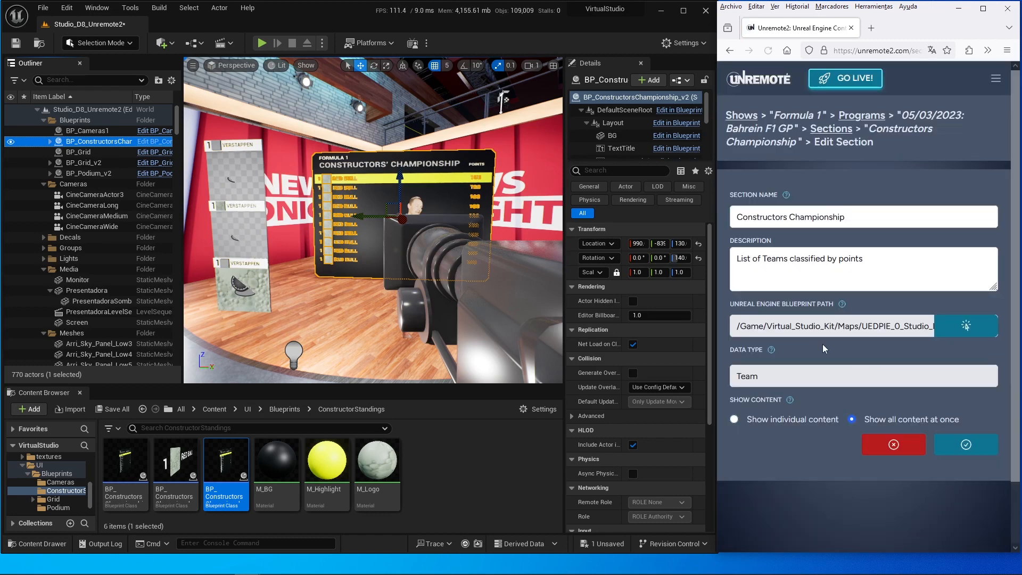
left_click(903, 442)
scroll(839, 378, "down", 2)
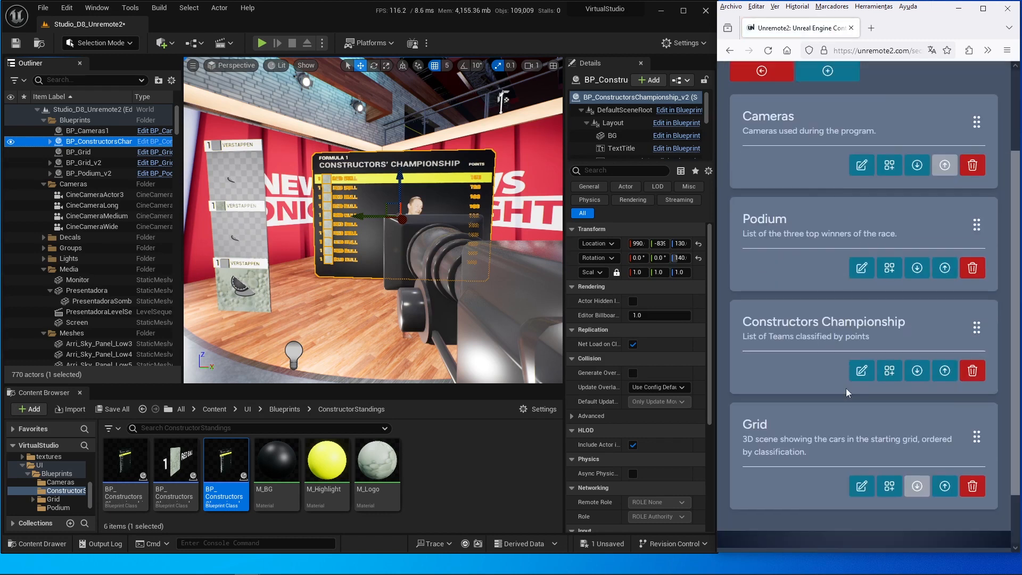
Step: Open the contents of the Constructors Championship section and try reordering the Mercedes entry
left_click(897, 376)
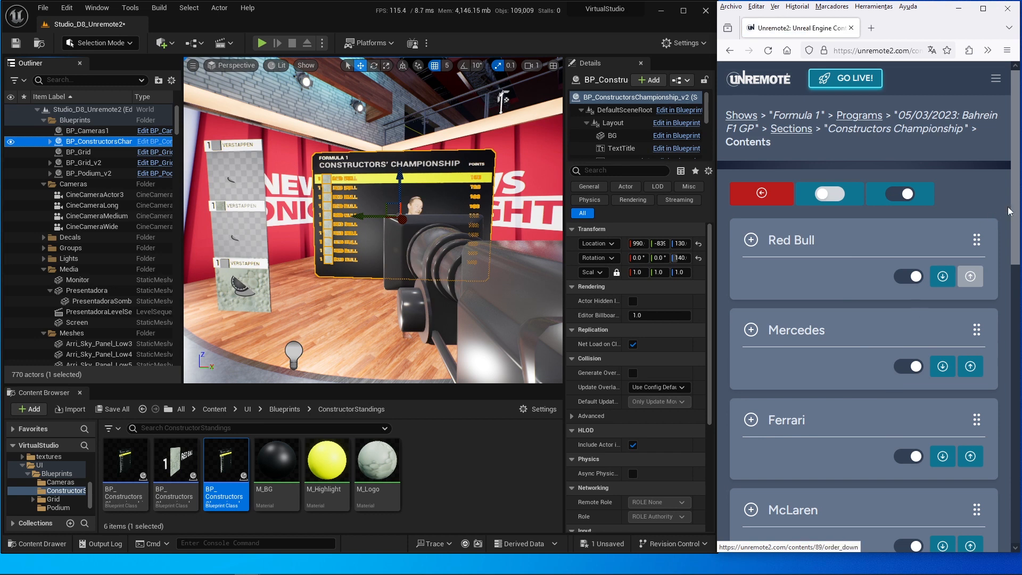
scroll(1019, 241, "down", 3)
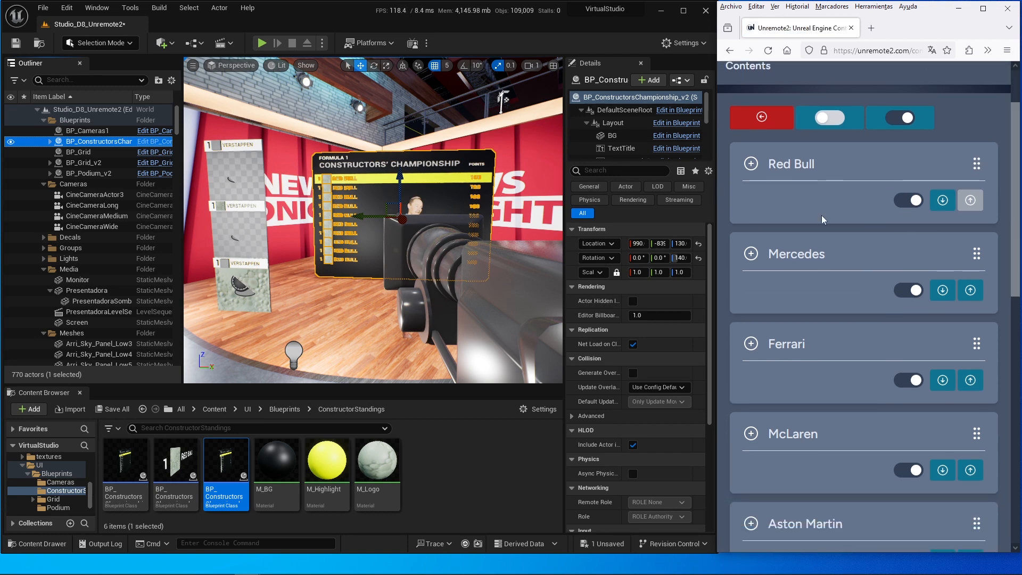
left_click_drag(980, 255, 882, 231)
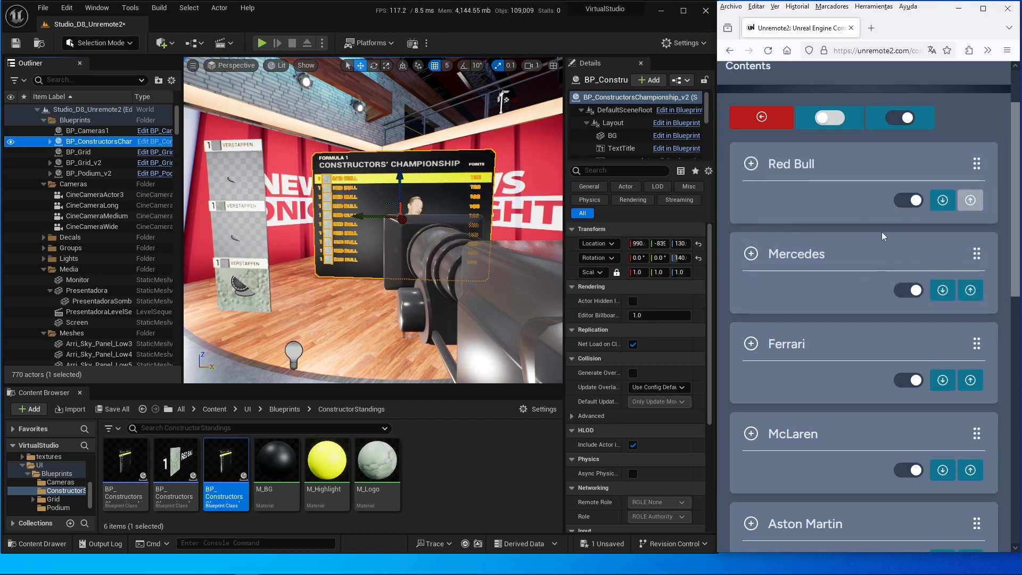
Step: Toggle the Mercedes entry's visibility off and on again, and look through the rest of the team list
left_click(909, 294)
left_click(909, 366)
scroll(866, 351, "down", 3)
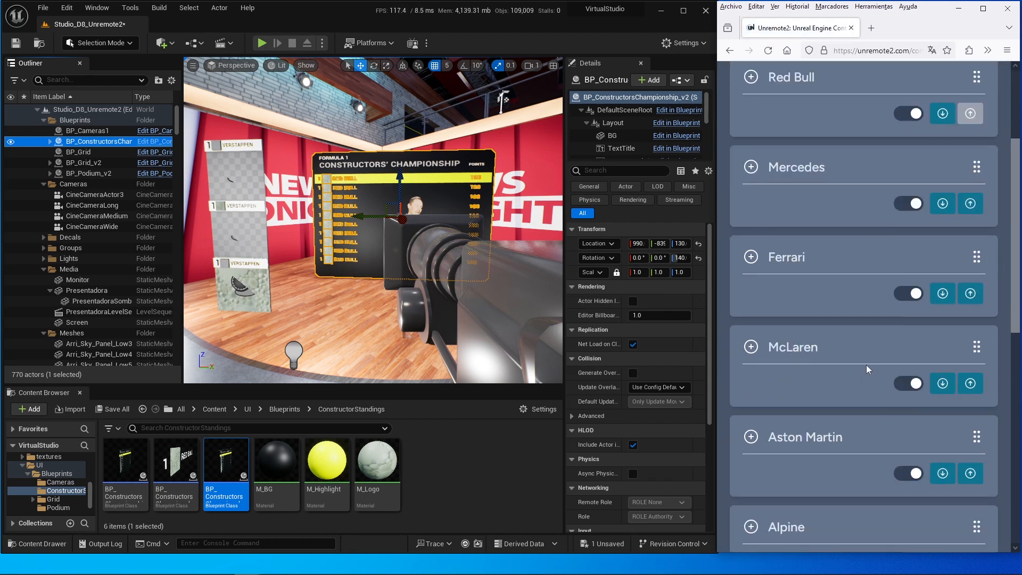
scroll(872, 393, "down", 8)
scroll(867, 433, "up", 10)
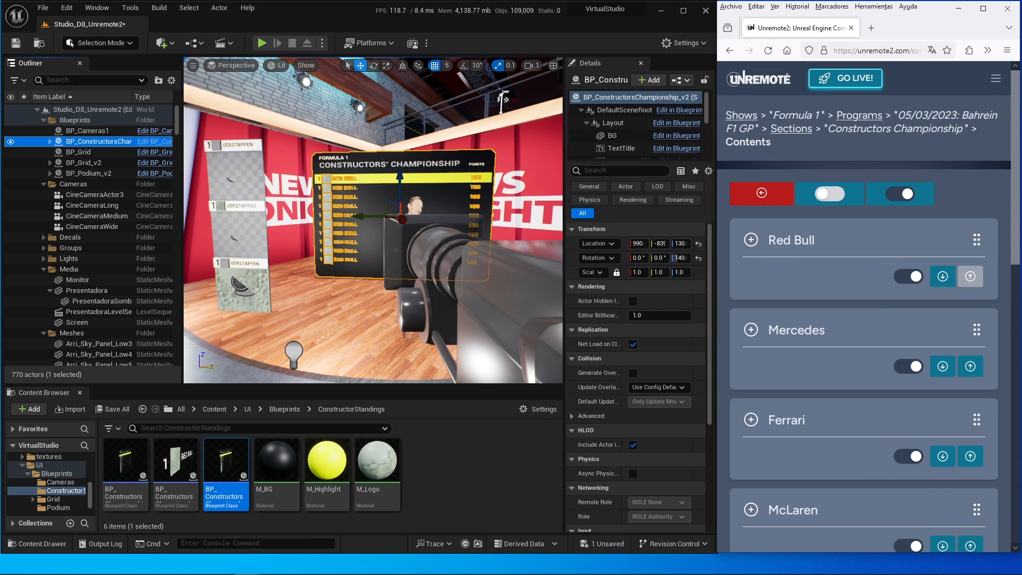
Step: Switch to Unreal Editor full screen and open the BP_ConstructorsChampionship_v2 blueprint to examine its event graph
left_click(690, 20)
left_click(688, 18)
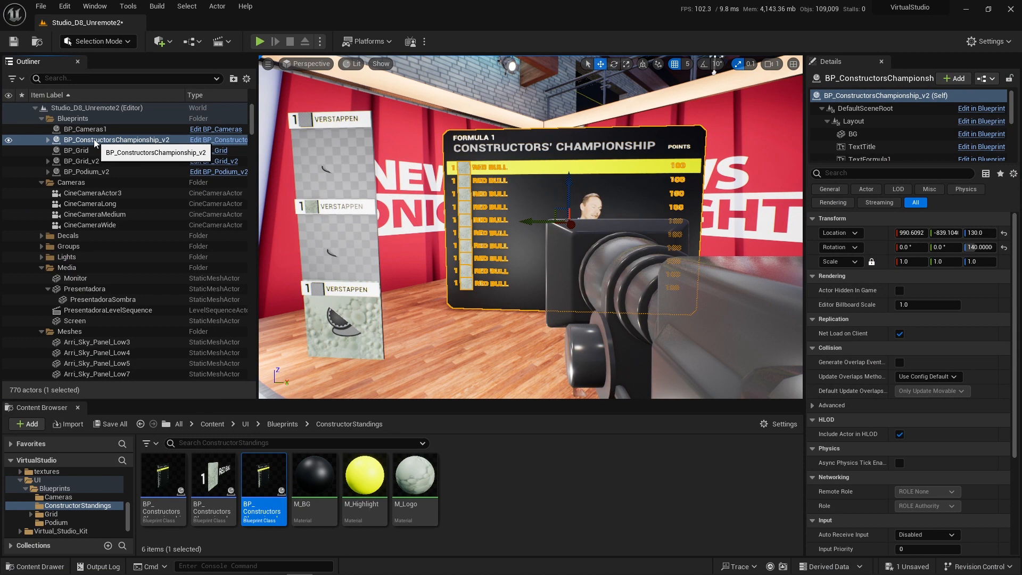
left_click(201, 142)
right_click_drag(353, 160, 589, 257)
scroll(506, 199, "down", 2)
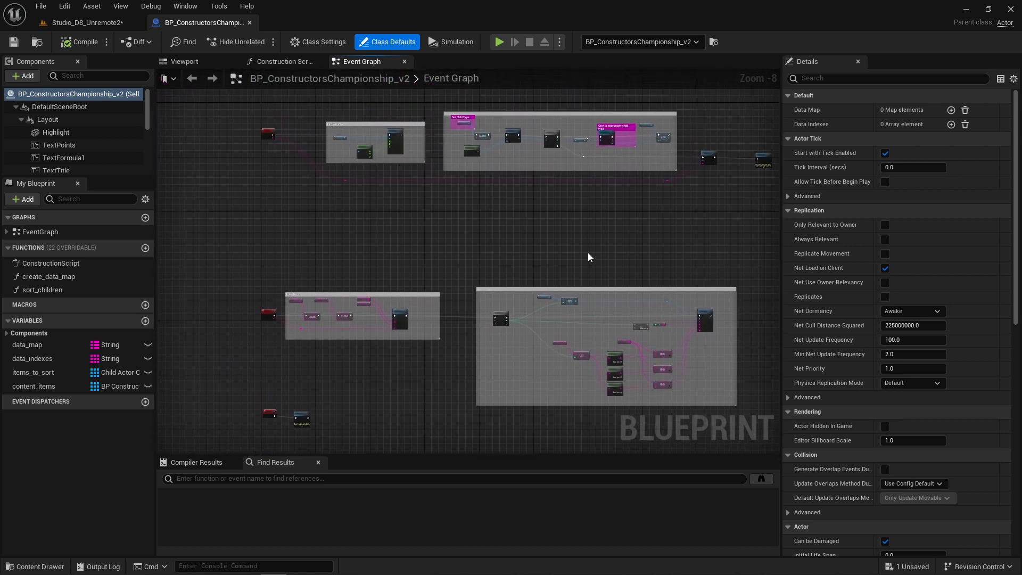
scroll(373, 153, "down", 2)
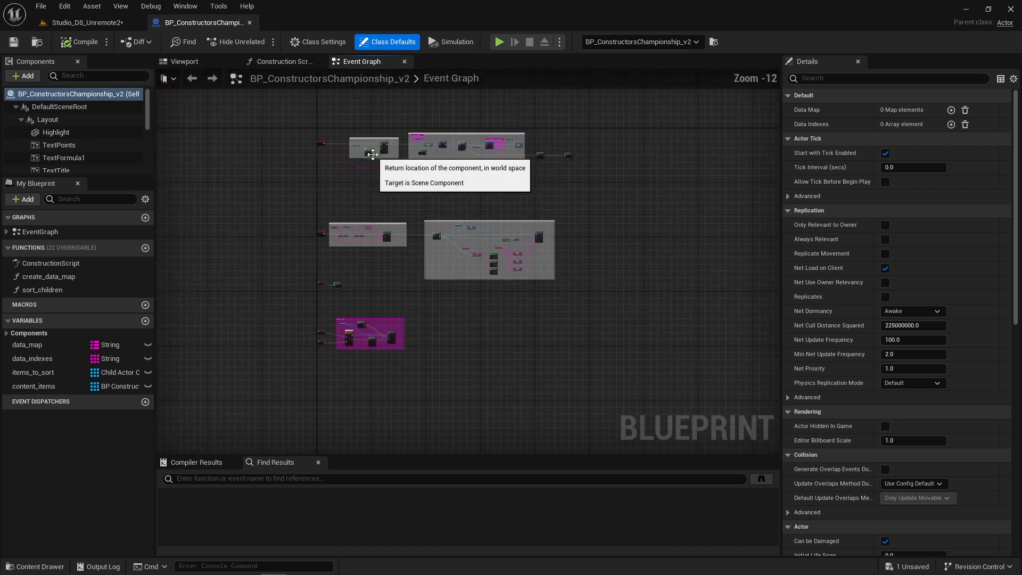
scroll(367, 236, "down", 2)
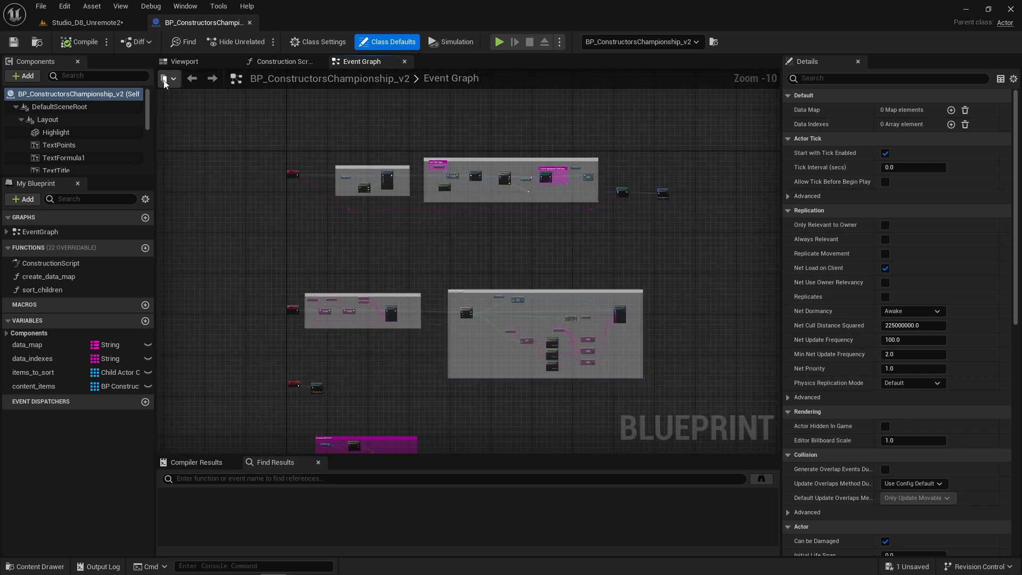
Step: View the championship board in the blueprint's 3D viewport and enlarge the component tree to show all of its items
left_click(184, 61)
scroll(357, 173, "down", 3)
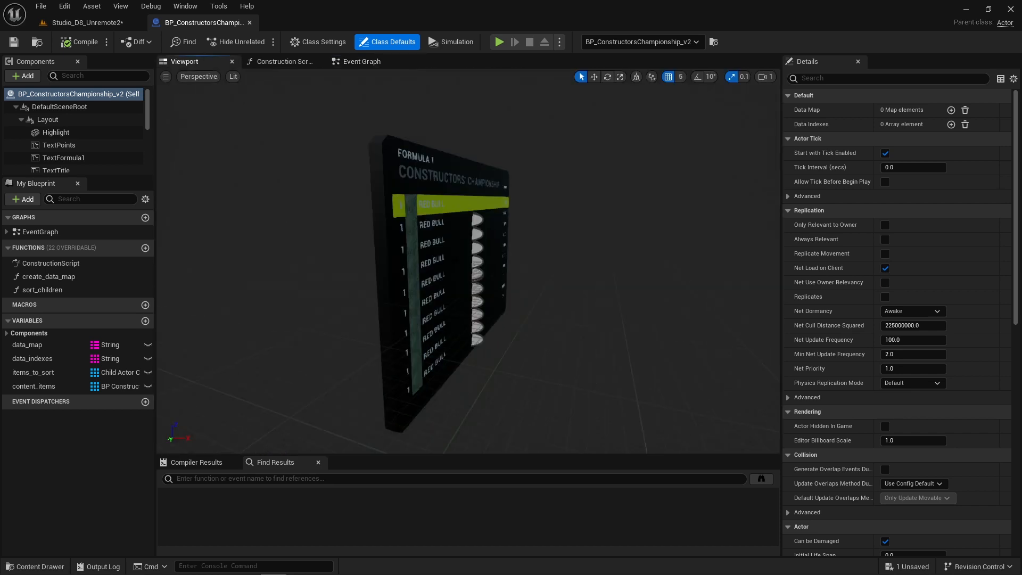
right_click_drag(357, 173, 328, 177)
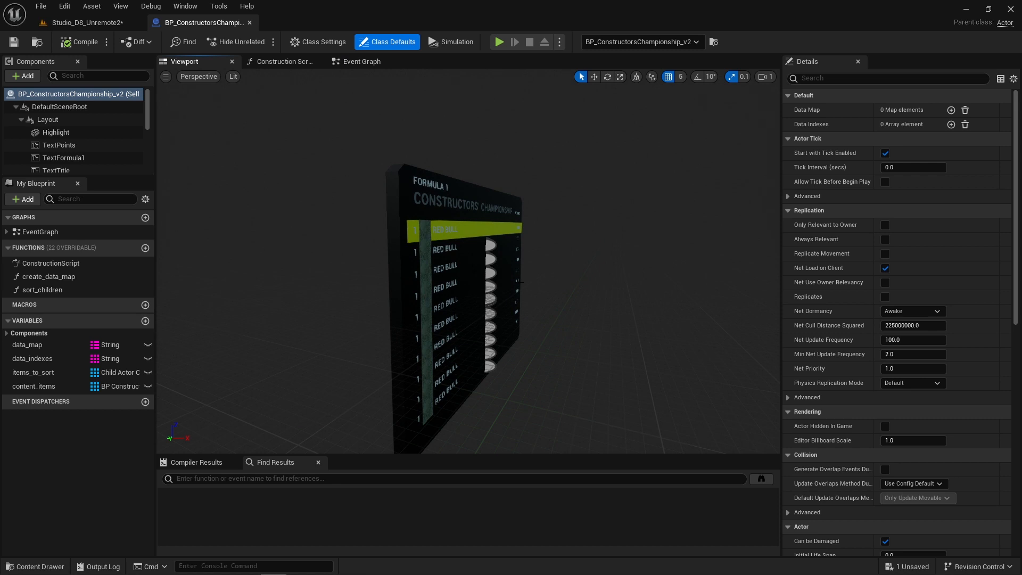
right_click_drag(469, 261, 426, 261)
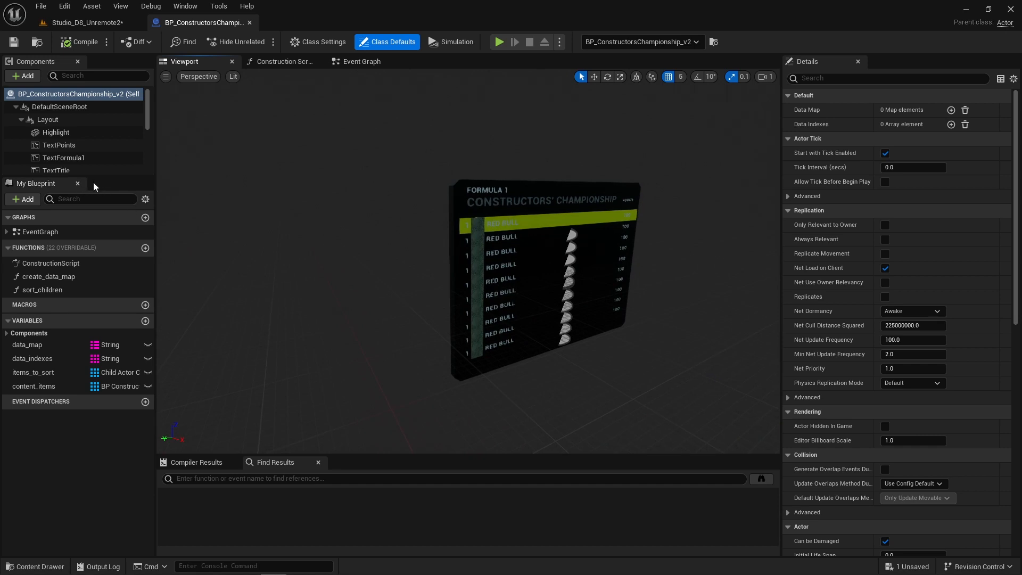
left_click_drag(96, 178, 96, 367)
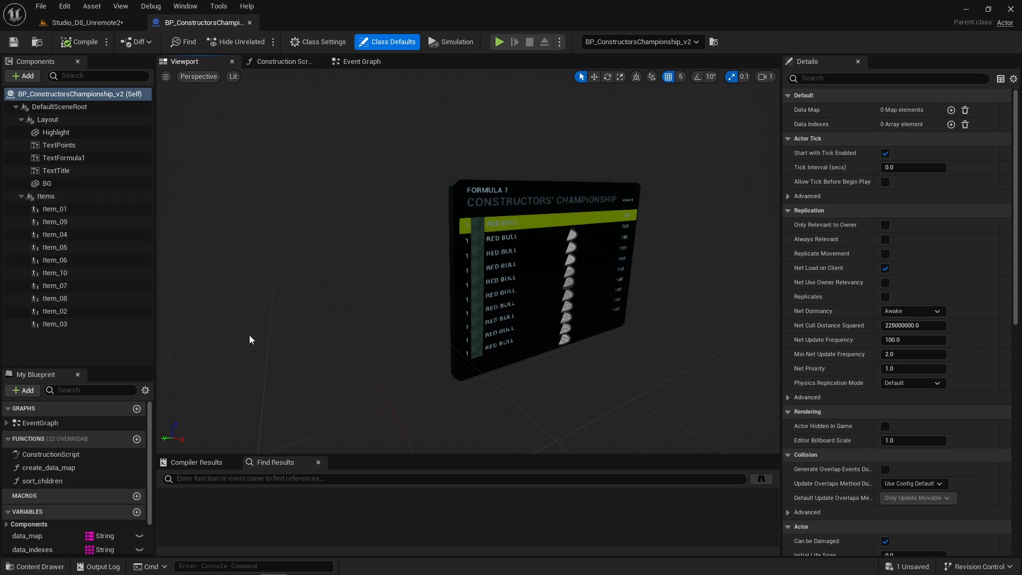
Step: Inspect the board's BG background mesh and Item_02 row by selecting them in the 3D view
left_click(539, 283)
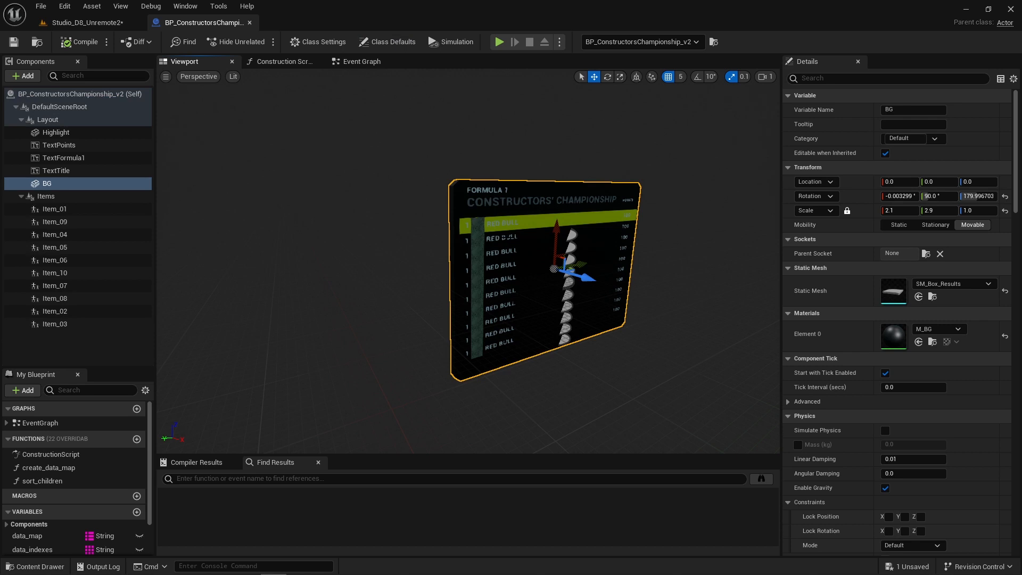
left_click(509, 238)
mouse_move(560, 205)
left_mouse_down()
mouse_move(558, 234)
mouse_move(557, 176)
mouse_move(555, 218)
mouse_move(557, 203)
left_mouse_up()
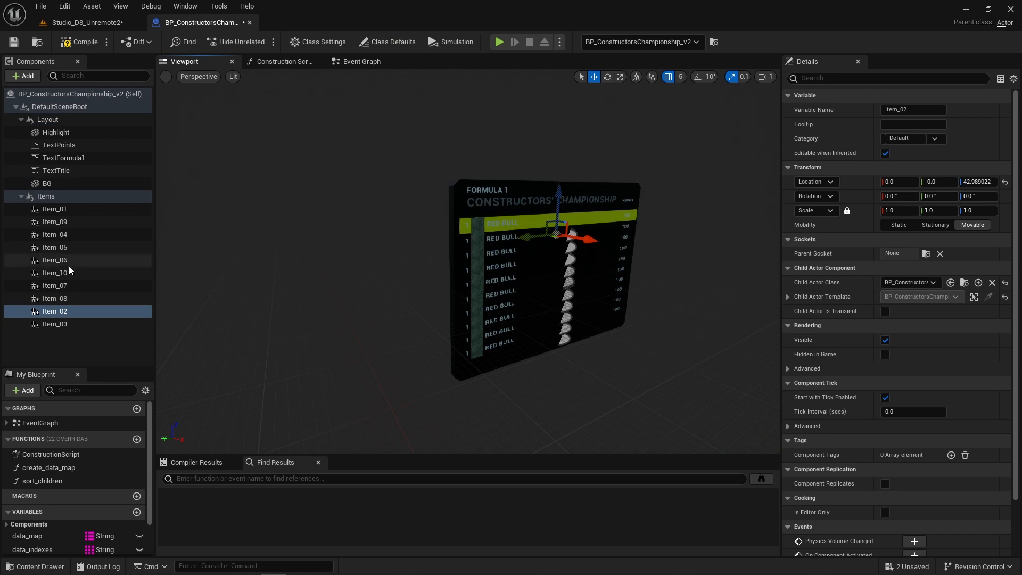
left_click(538, 288)
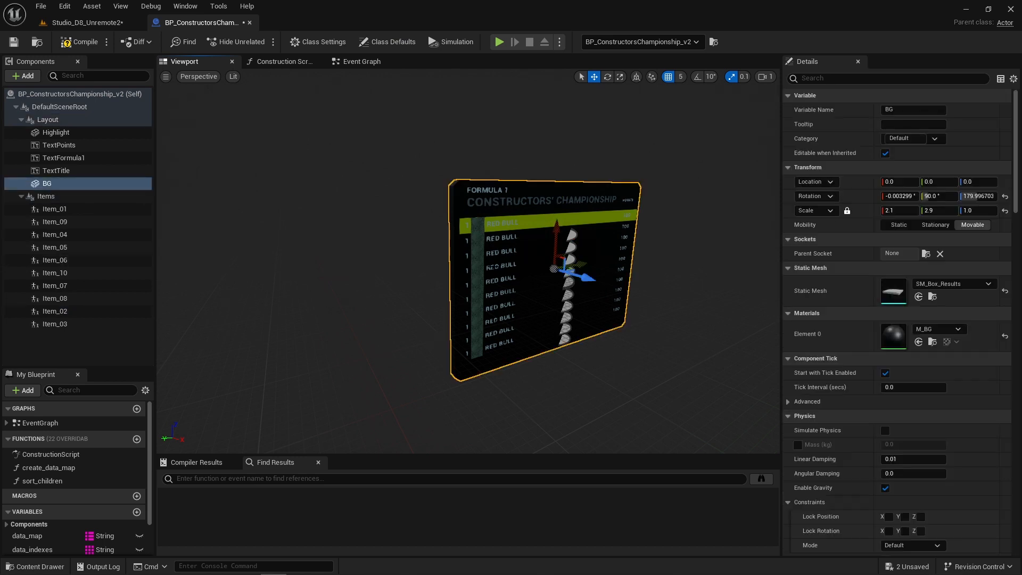
Step: Locate the child actor class of the Item_04 row among the project assets and open its blueprint
left_click(495, 266)
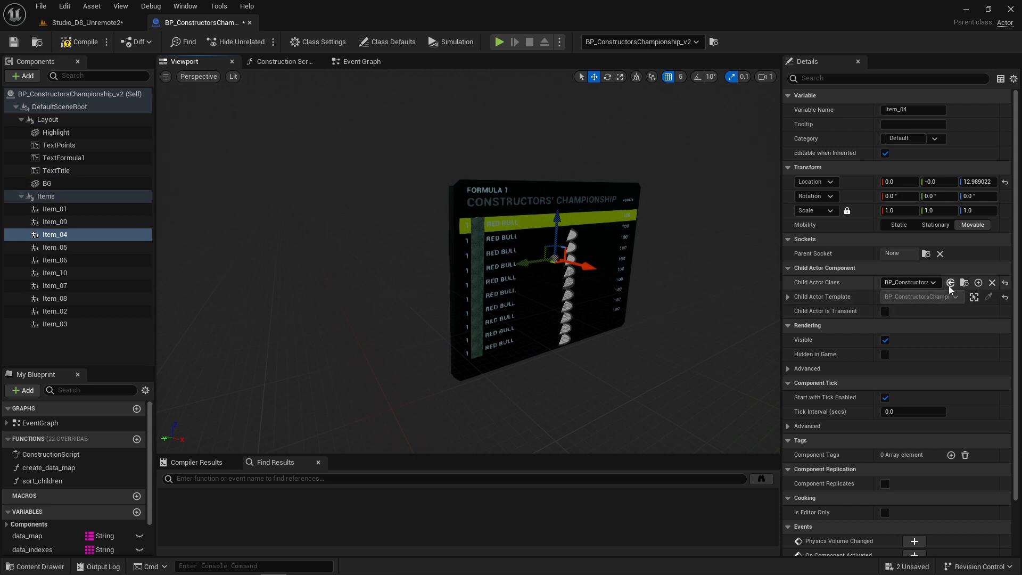
left_click(965, 283)
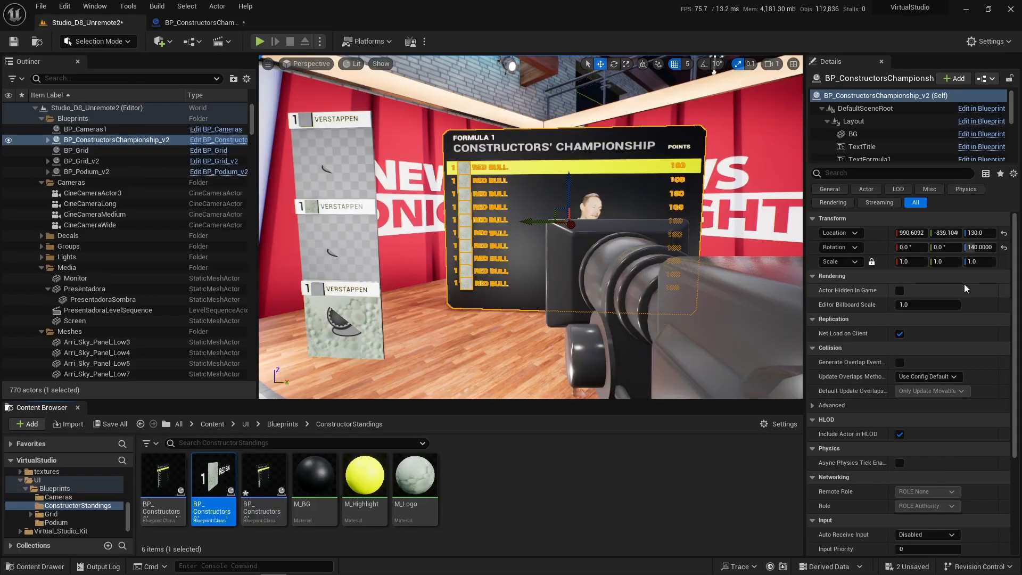
double_click(213, 474)
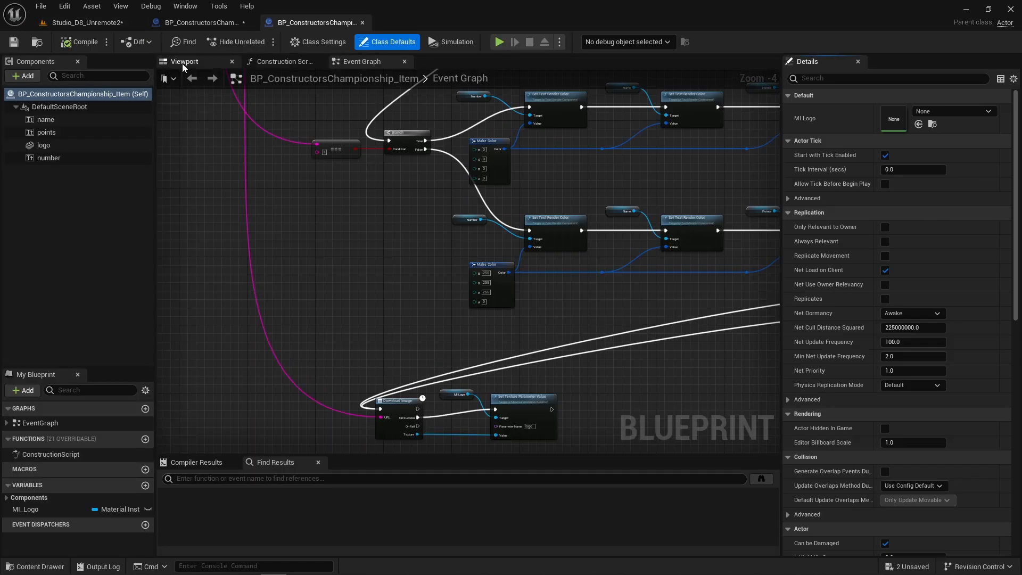
Step: Examine the BP_ConstructorsChampionship_Item blueprint's 3D layout and event graph, finishing on the 3D layout
left_click(182, 63)
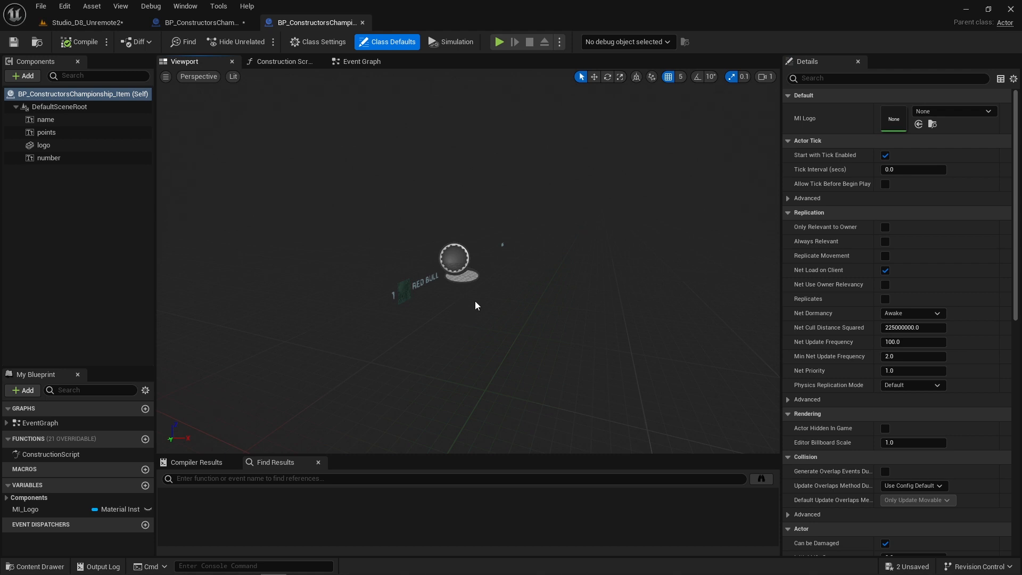
left_click(346, 63)
scroll(435, 138, "down", 6)
right_click_drag(486, 235, 463, 234)
left_click(184, 61)
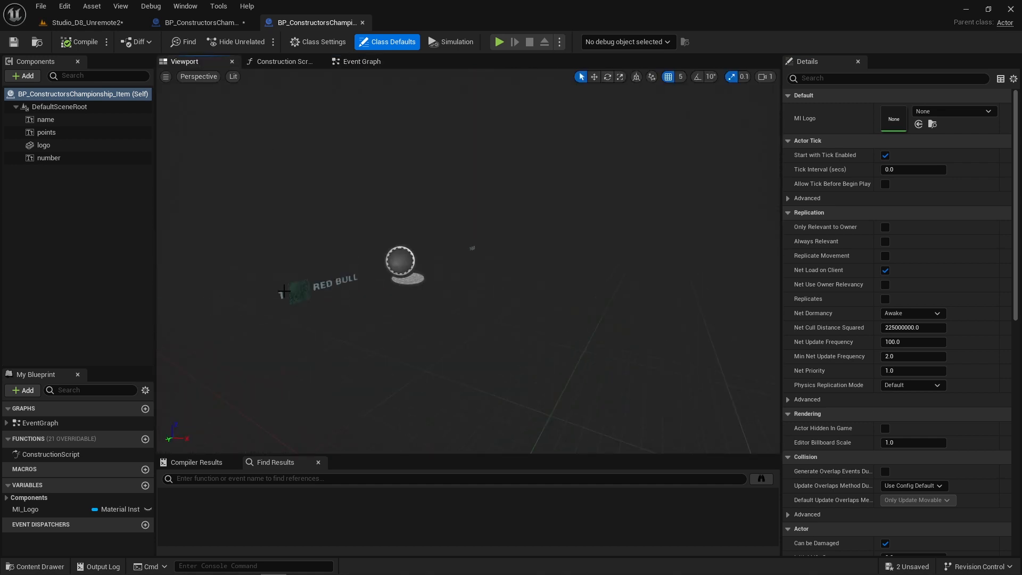
Step: Inspect the row blueprint's name and points text components in the 3D view, and return to the BP_ConstructorsChampionship_v2 blueprint
left_click(347, 280)
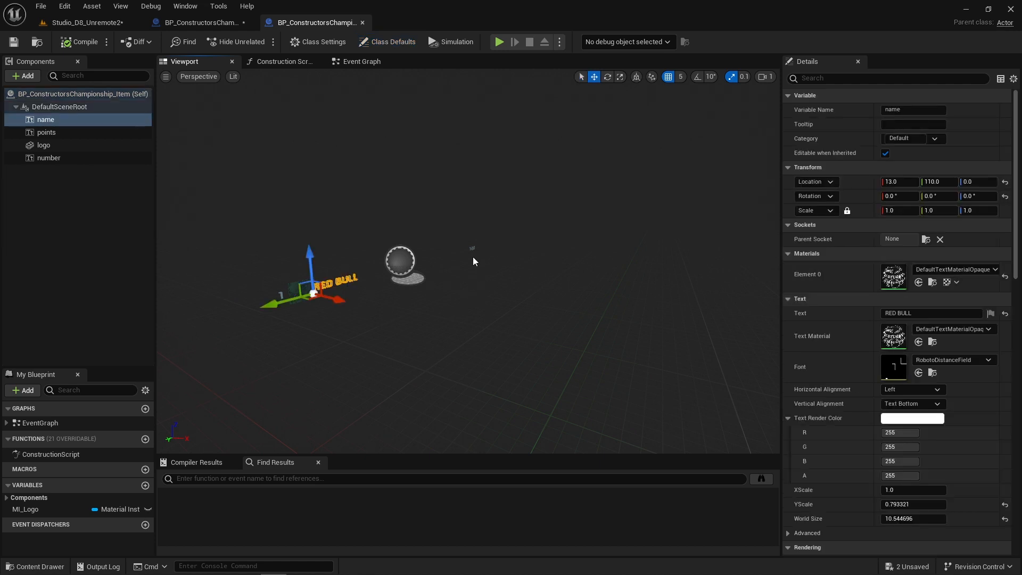
left_click(472, 249)
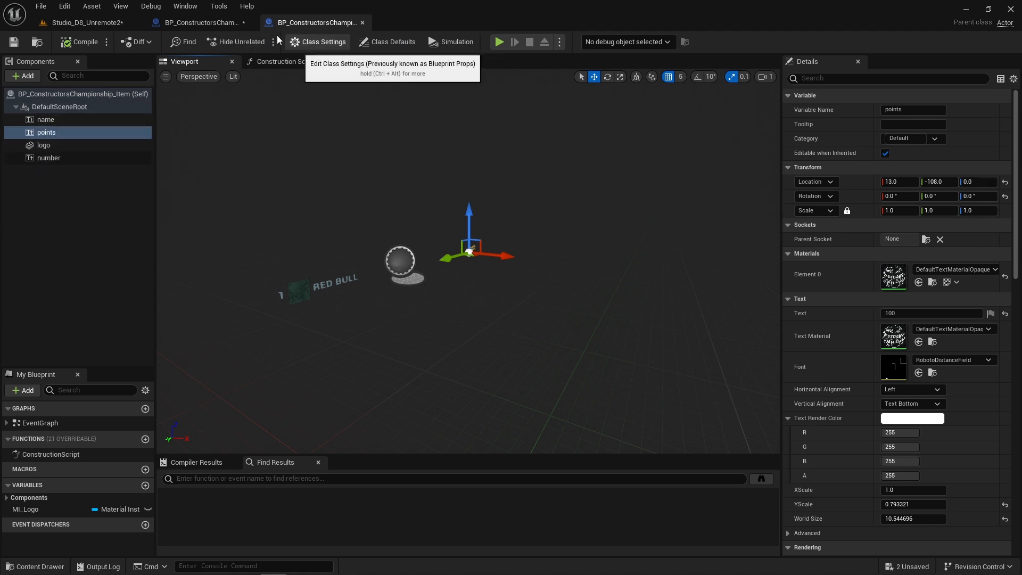
left_click(189, 23)
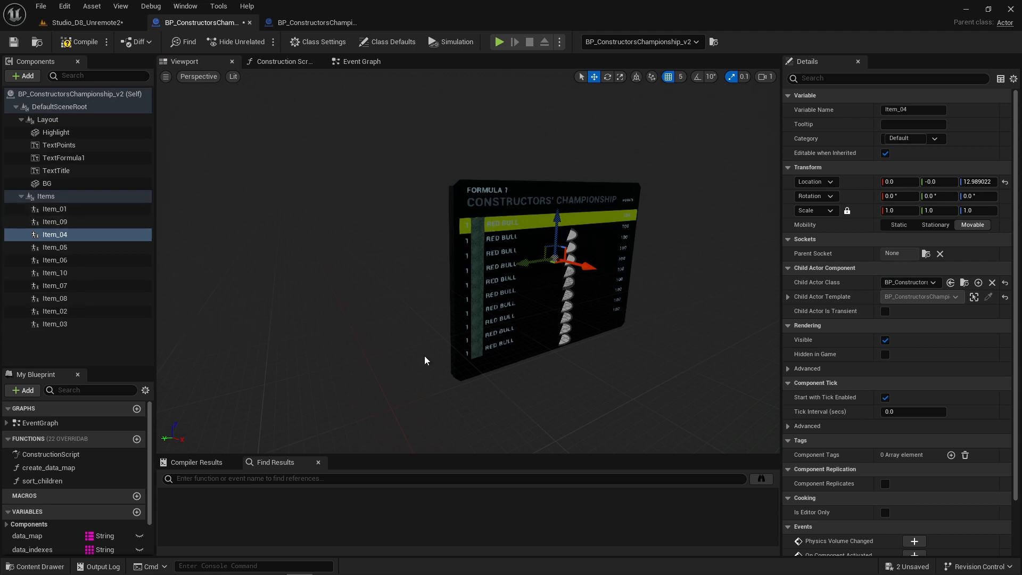
Step: Open the championship board's event graph and inspect the init custom event with its data input
left_click(356, 61)
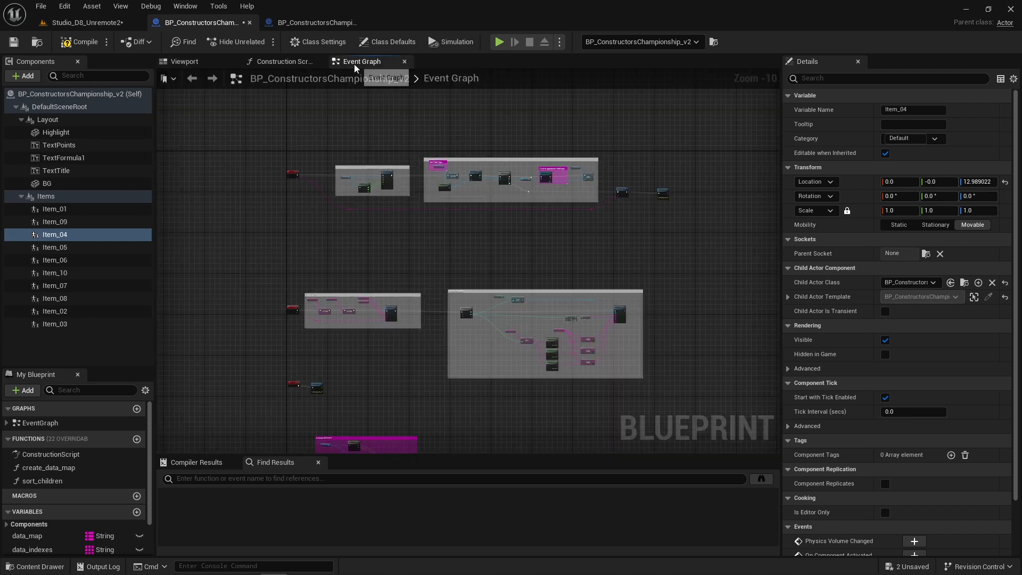
scroll(527, 254, "down", 2)
scroll(442, 287, "up", 3)
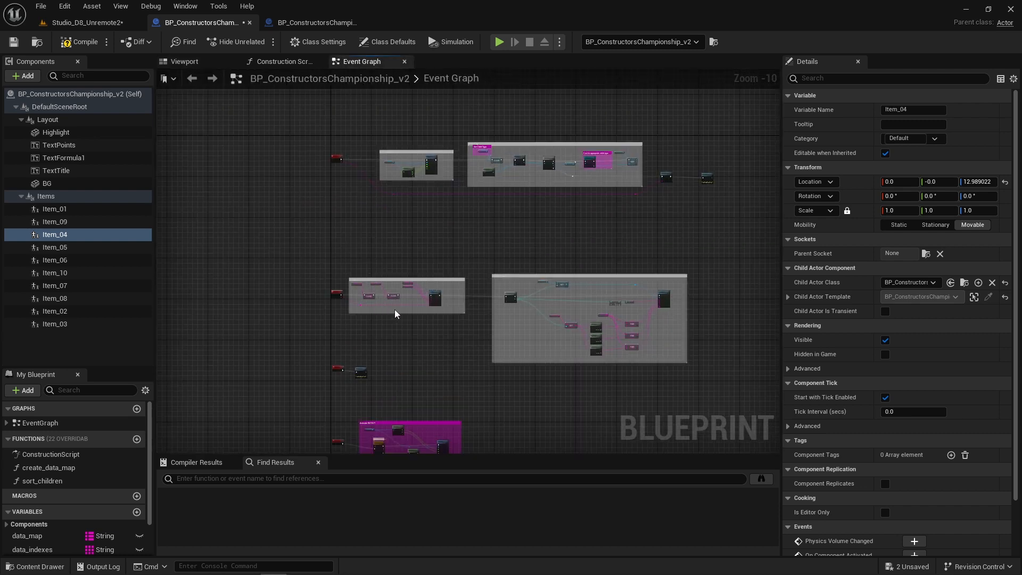
scroll(402, 178, "up", 7)
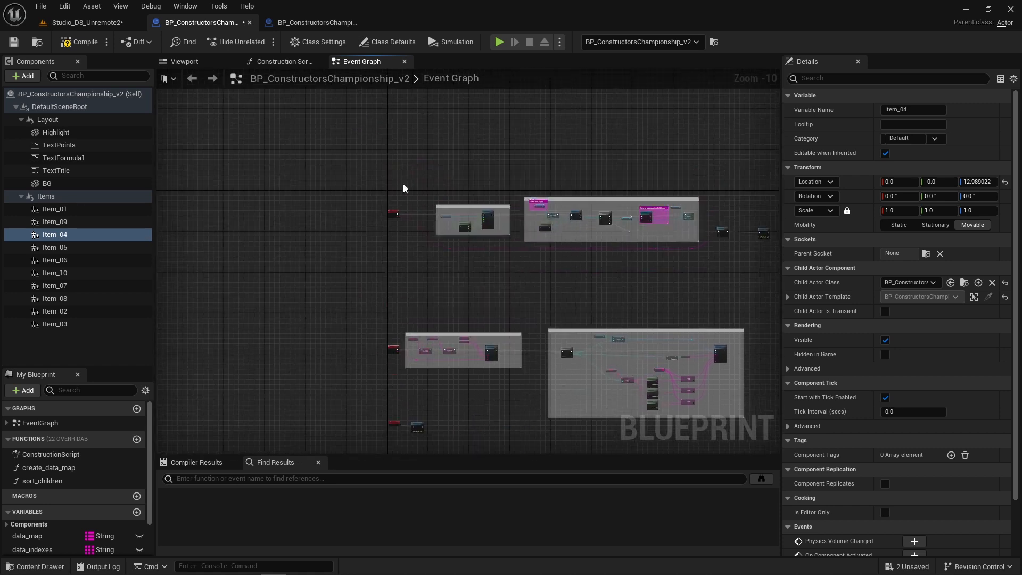
scroll(399, 273, "up", 3)
left_click_drag(291, 161, 424, 252)
scroll(425, 256, "down", 5)
right_click_drag(429, 311, 436, 204)
scroll(420, 168, "up", 4)
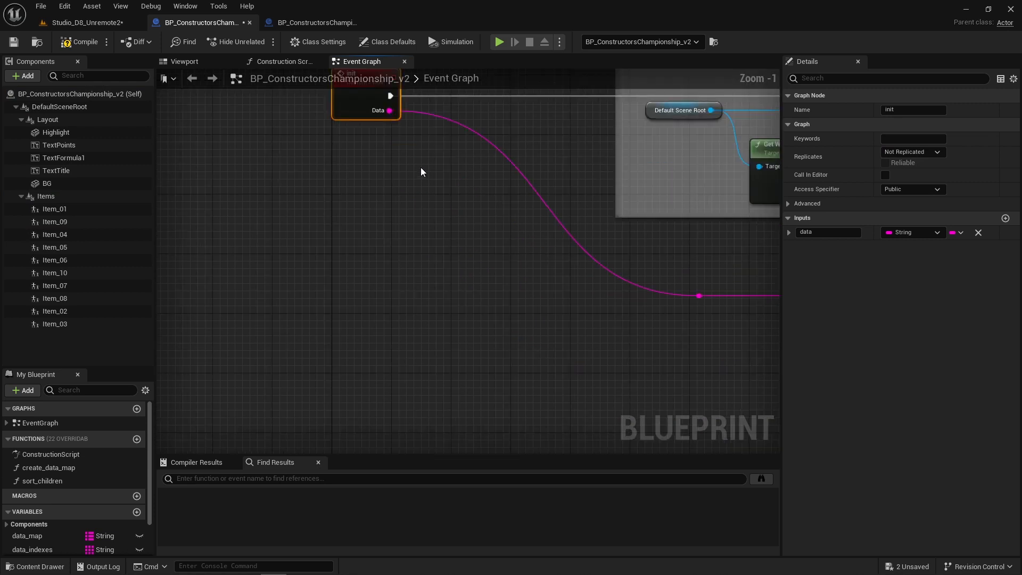
right_click_drag(420, 167, 390, 270)
left_click_drag(392, 233, 393, 232)
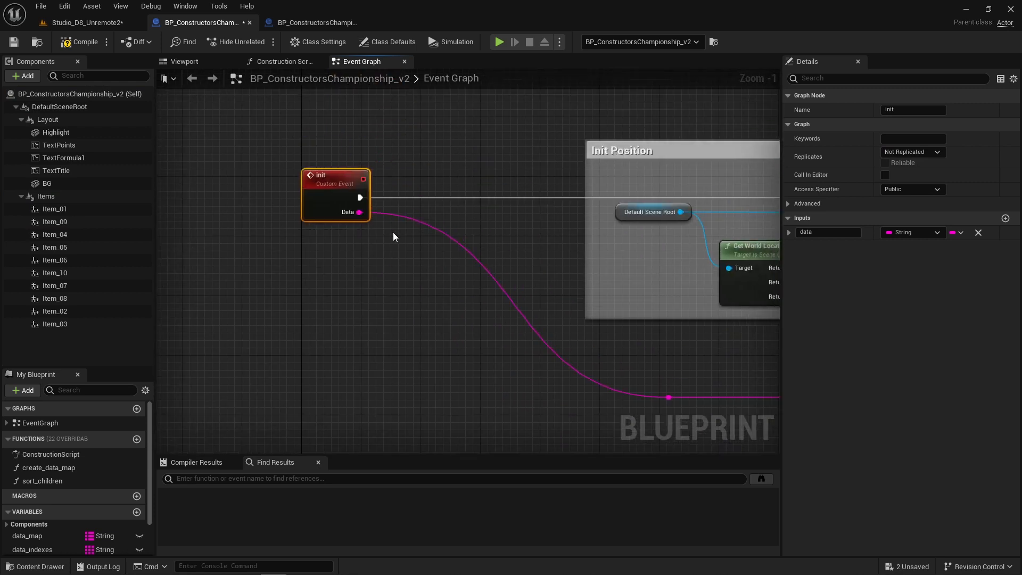
Step: Locate the change custom event in the event graph and select it to inspect its Print String connection
scroll(417, 295, "down", 5)
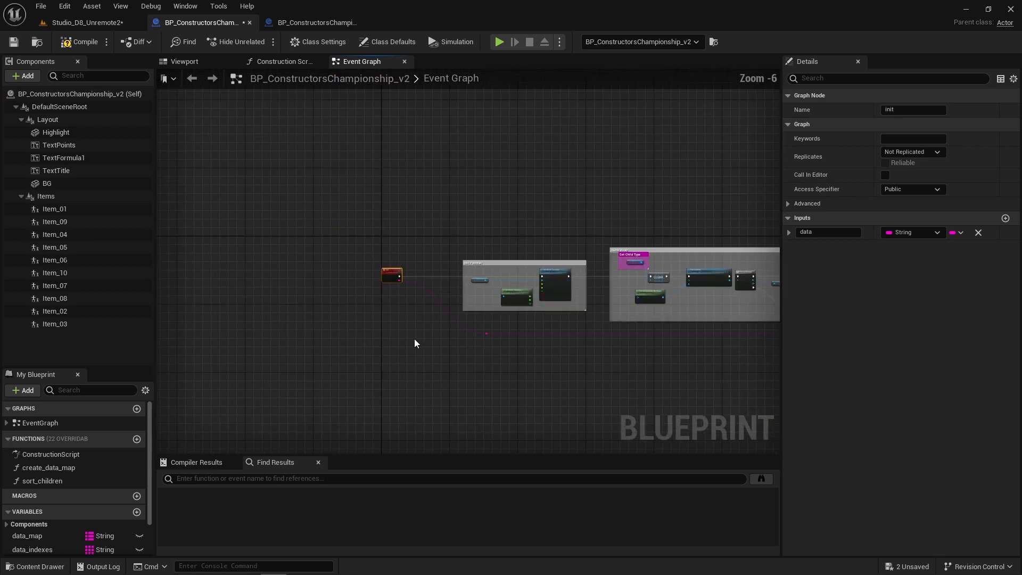
scroll(432, 343, "up", 4)
right_click_drag(433, 344, 394, 268)
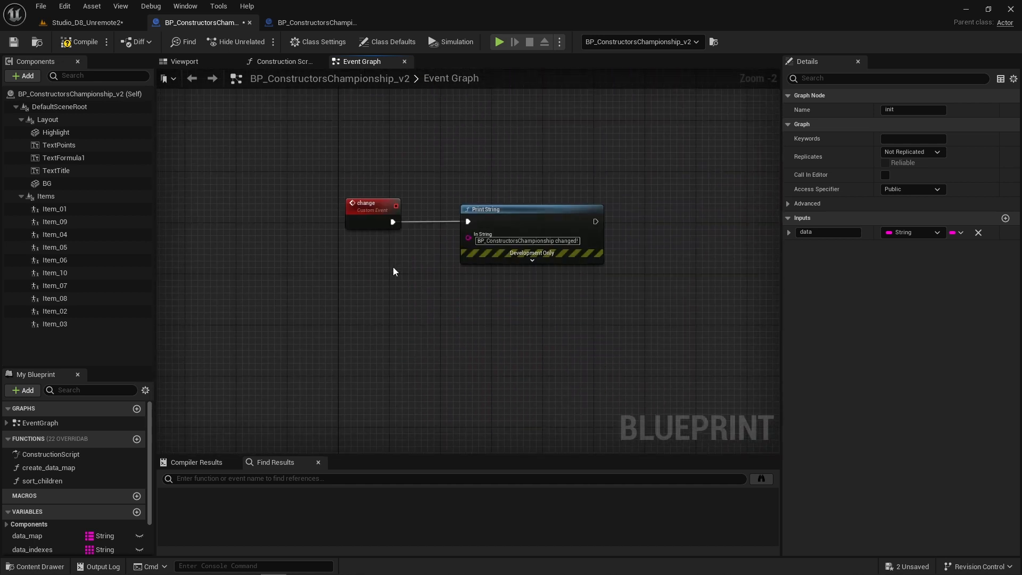
left_click_drag(304, 168, 413, 252)
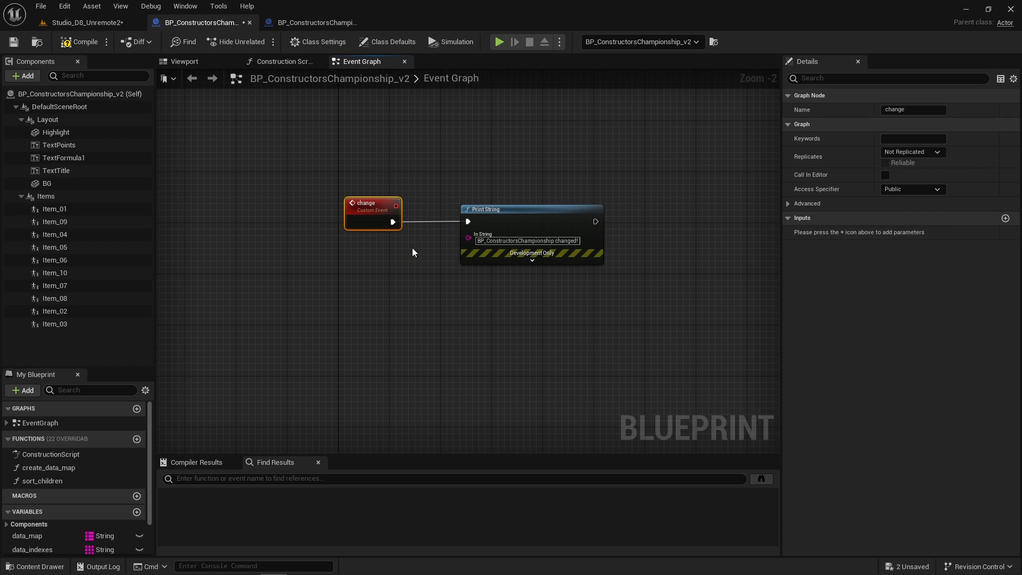
Step: Inspect the start and end custom events that feed the timeline by selecting them in the event graph
right_click_drag(407, 337, 422, 160)
left_click(336, 203)
left_click_drag(302, 243, 441, 315)
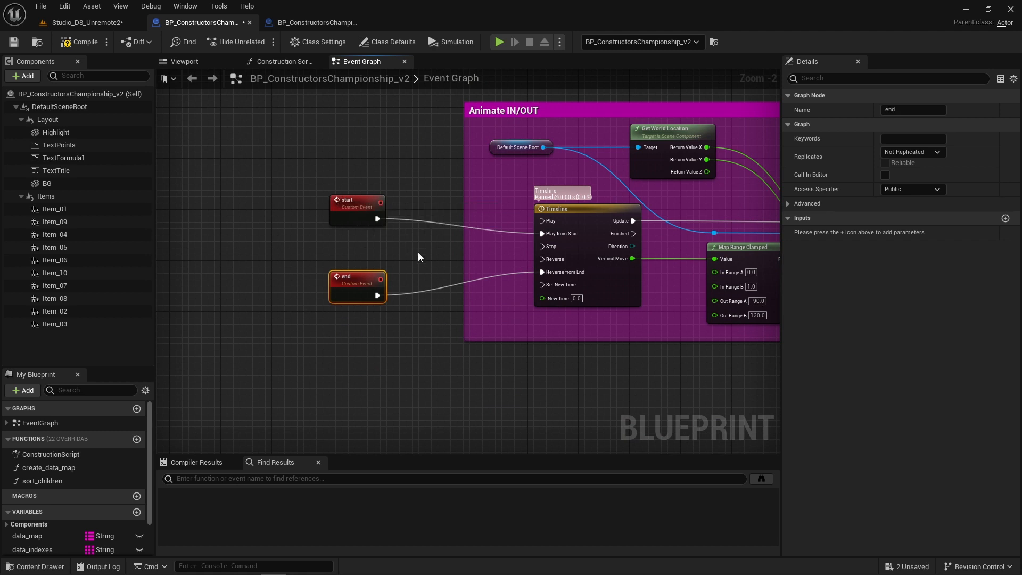
Step: Examine the Animate IN/OUT group from its timeline through to the Set World Location node
right_click_drag(417, 253, 357, 253)
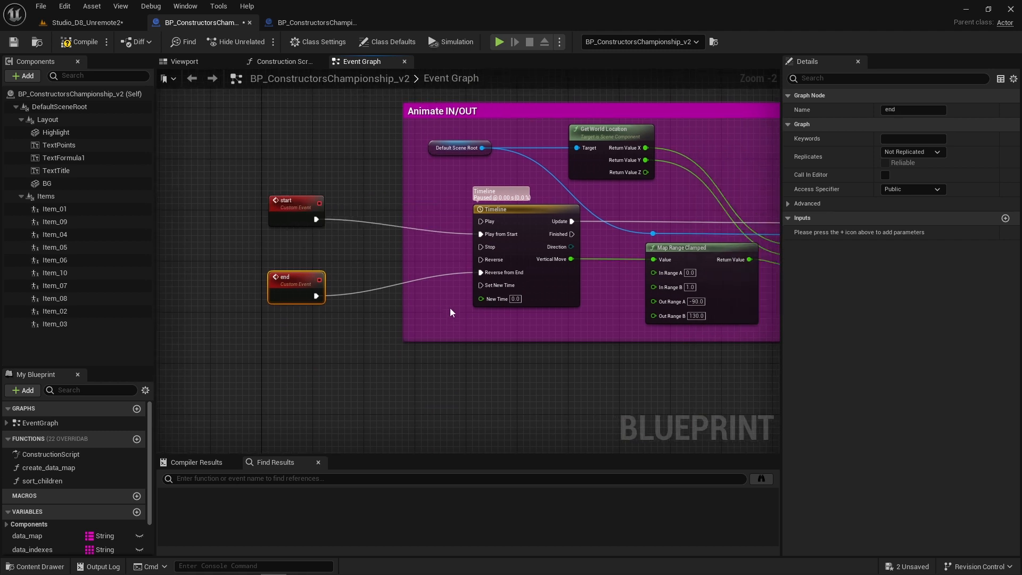
right_click_drag(602, 364, 405, 396)
scroll(410, 392, "down", 3)
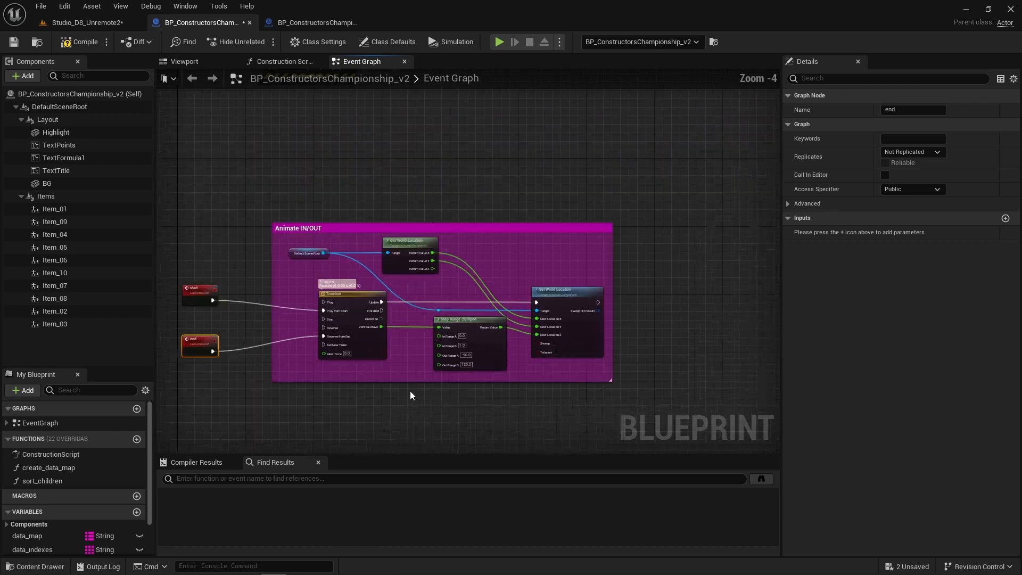
scroll(372, 320, "up", 3)
right_click_drag(356, 212, 469, 244)
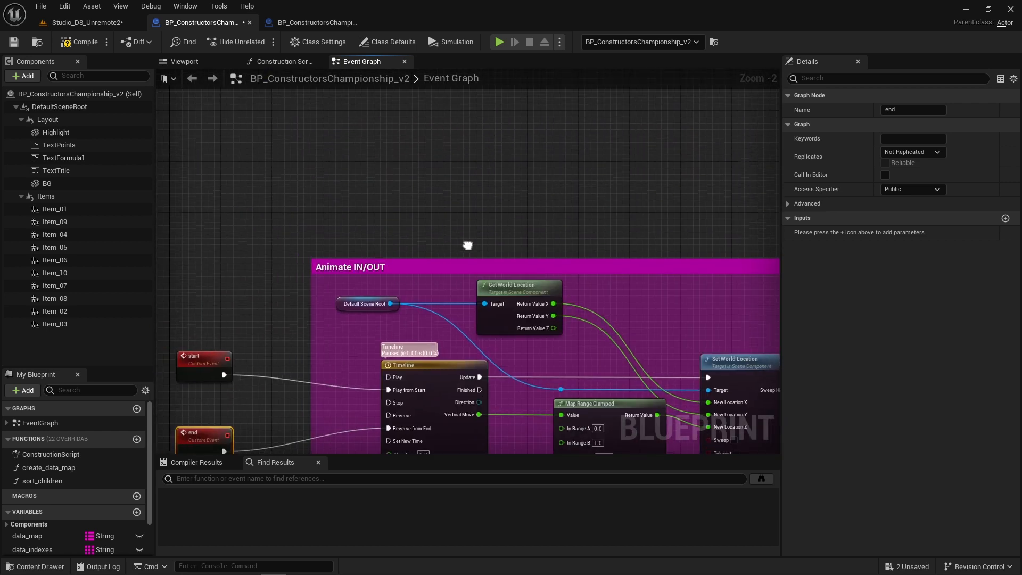
Step: Return to the upper part of the event graph and select the whole Init Position group for inspection
scroll(463, 220, "down", 7)
scroll(440, 247, "up", 8)
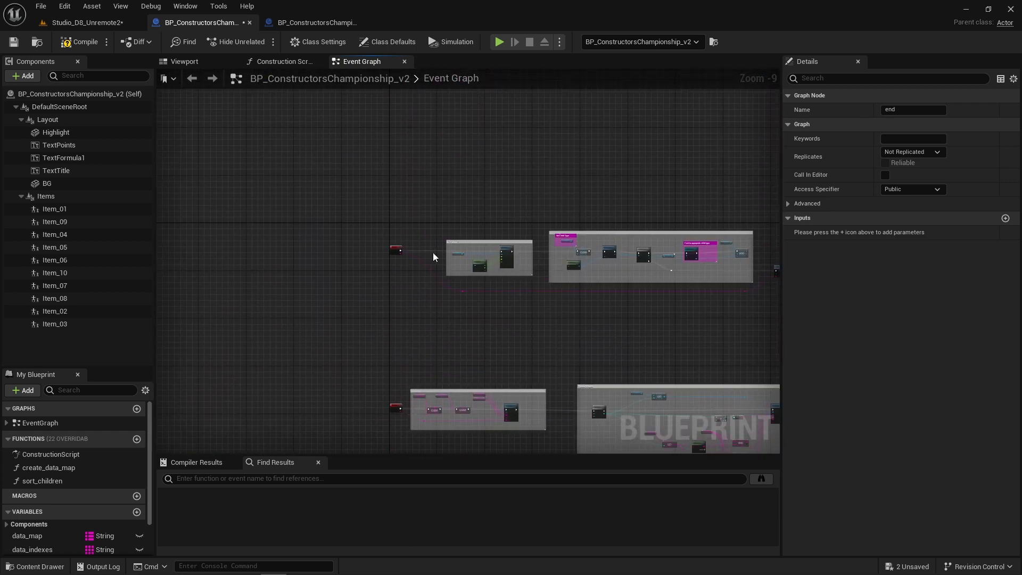
right_click_drag(516, 238, 417, 177)
left_click_drag(302, 179, 719, 397)
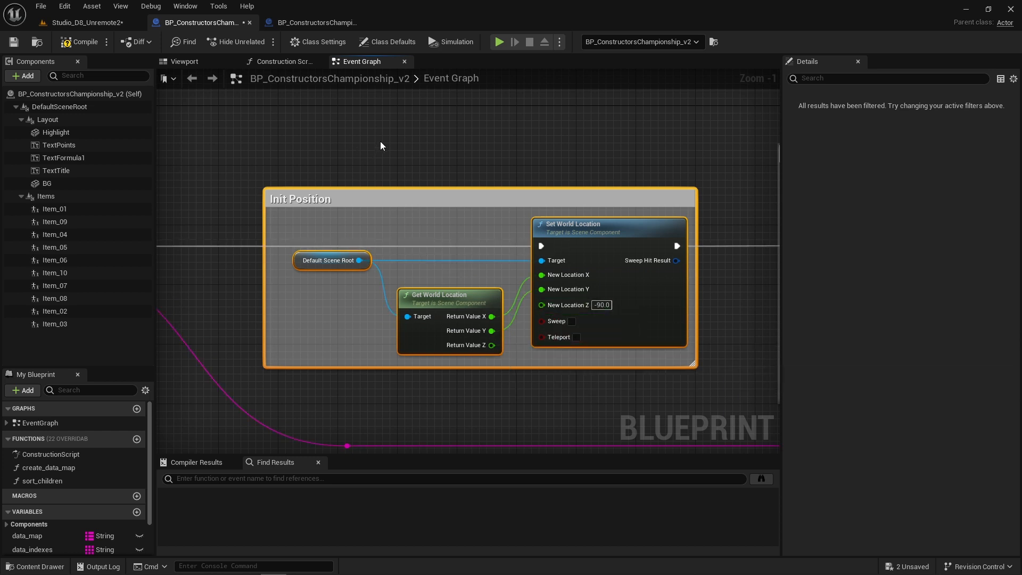
Step: Play the Studio_D8_Unremote2 level, go live from Unremote in the browser, and initialize the program's sections
left_click(88, 22)
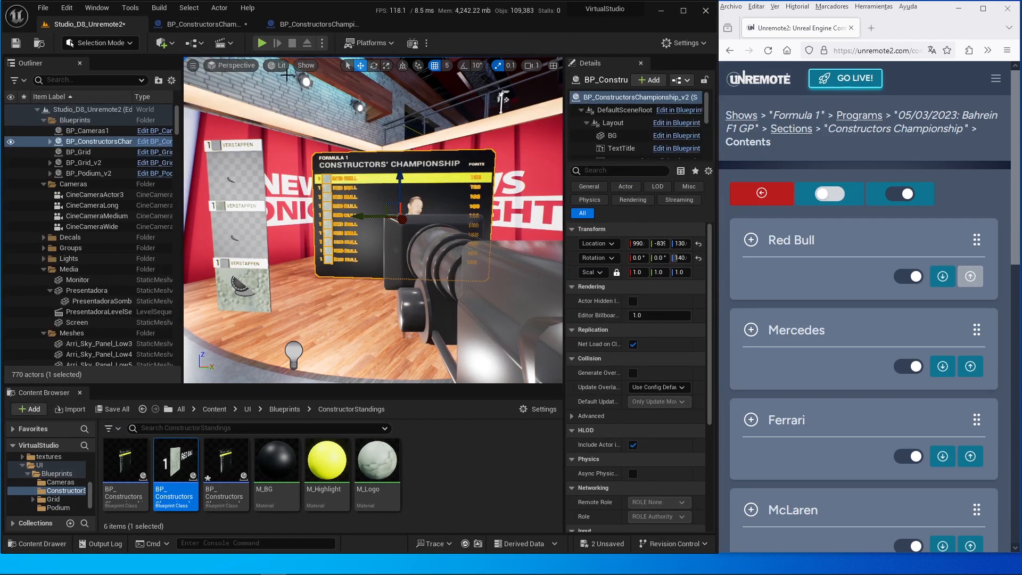
left_click(262, 42)
key("shift+F1")
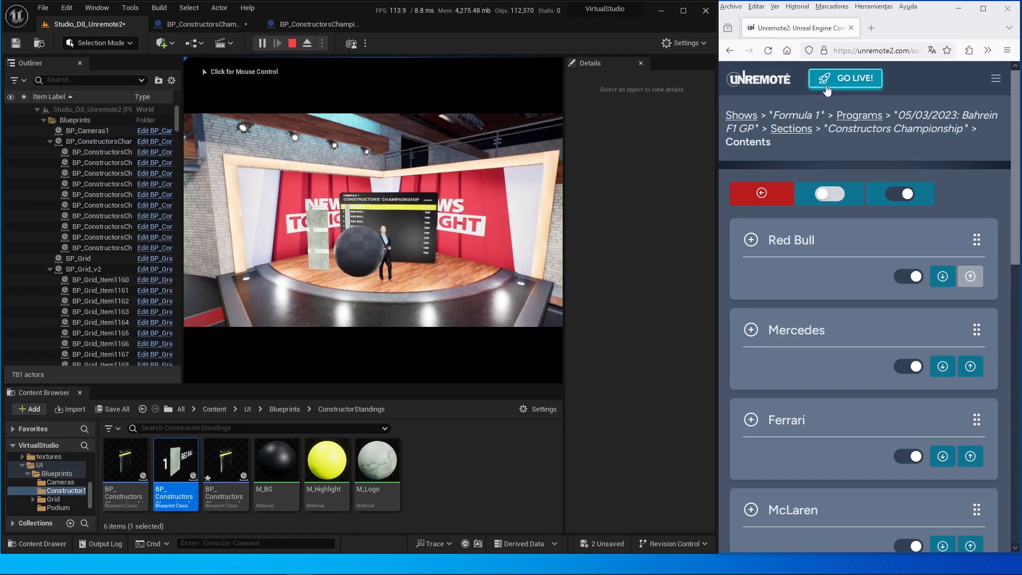
left_click(845, 78)
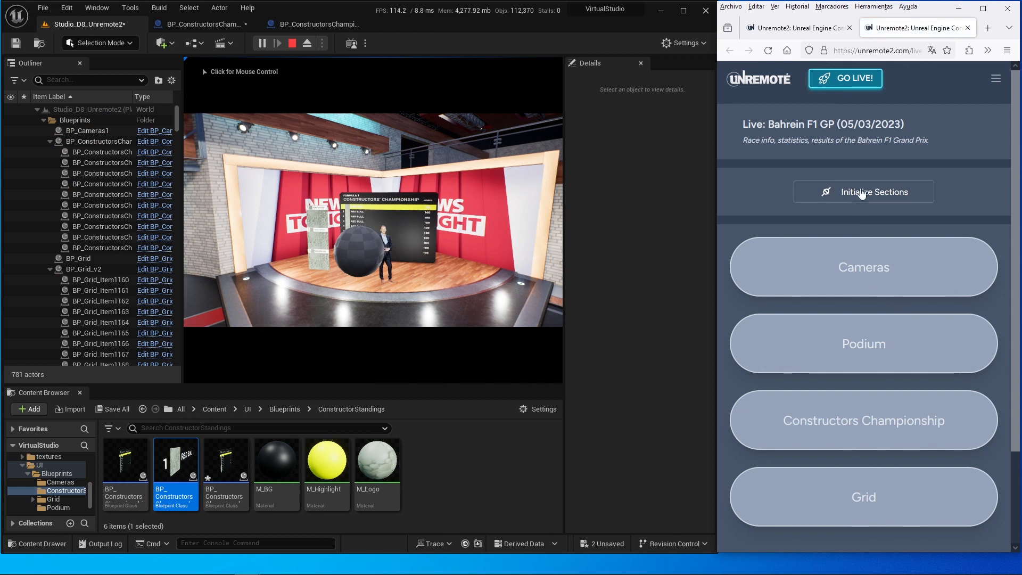
left_click(858, 196)
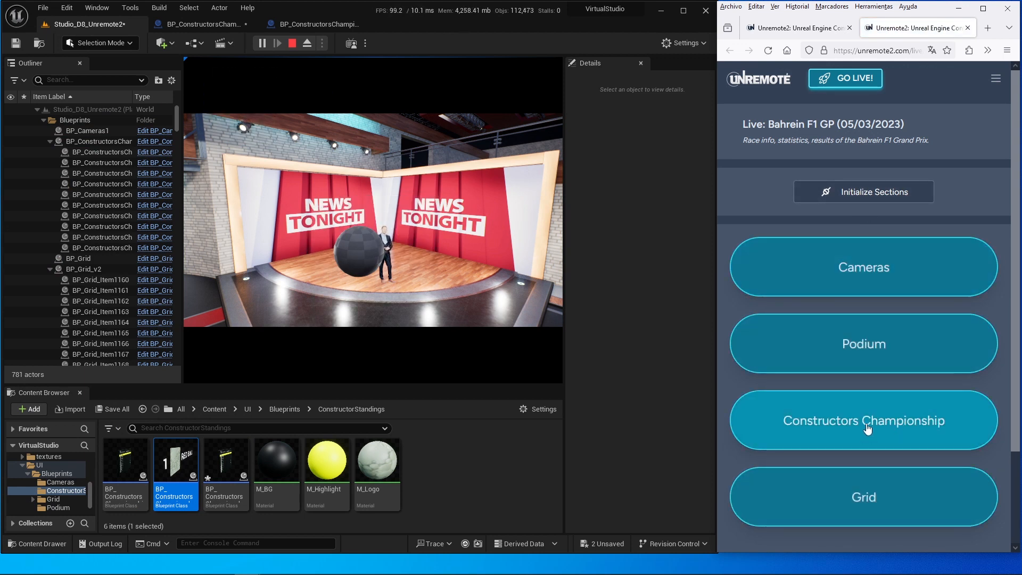
Step: Restart the level simulation, turn the Constructors Championship section on and off from Unremote, and stop the simulation
left_click(291, 44)
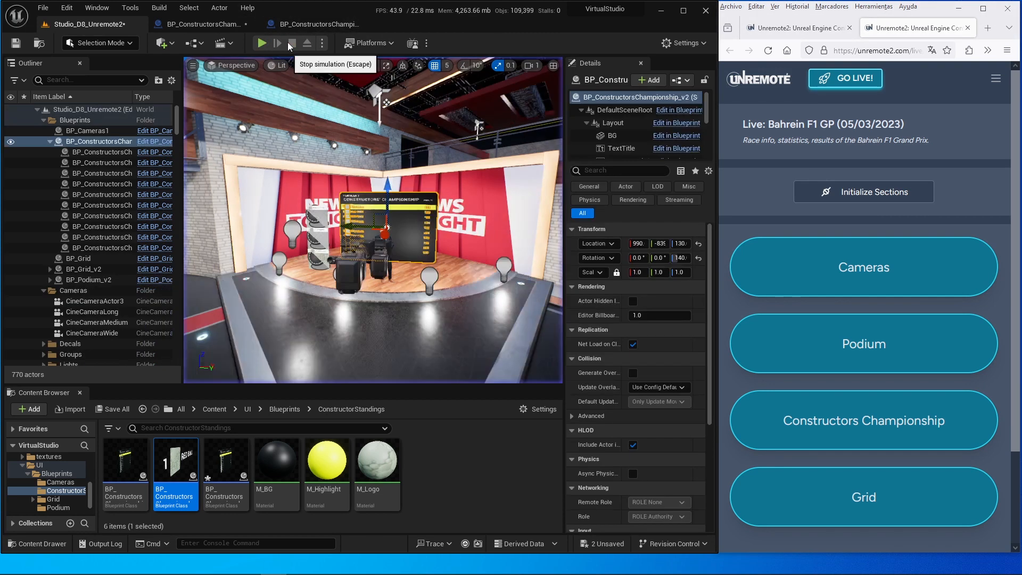
left_click(262, 43)
key("shift+F1")
left_click(858, 429)
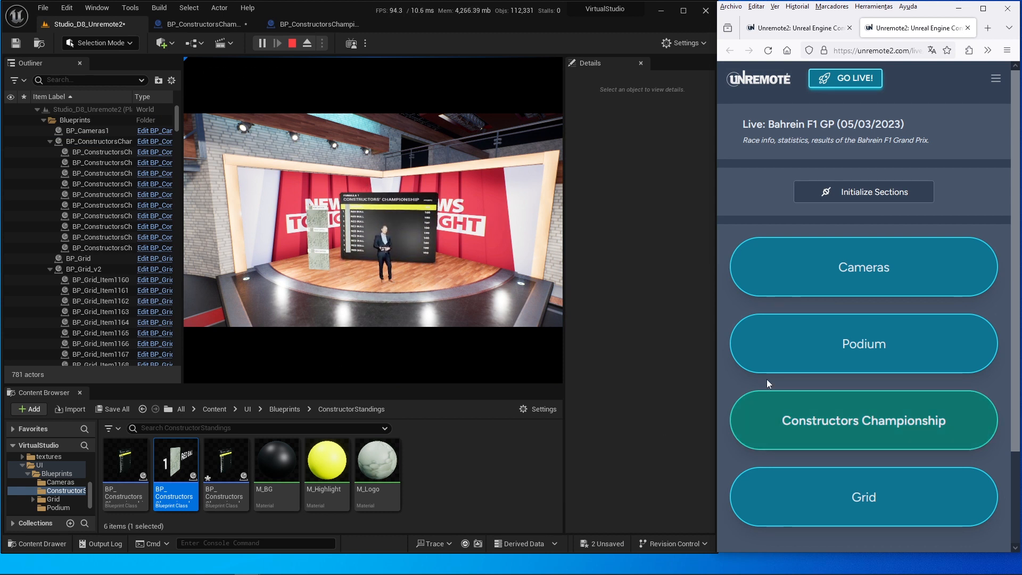
left_click(764, 416)
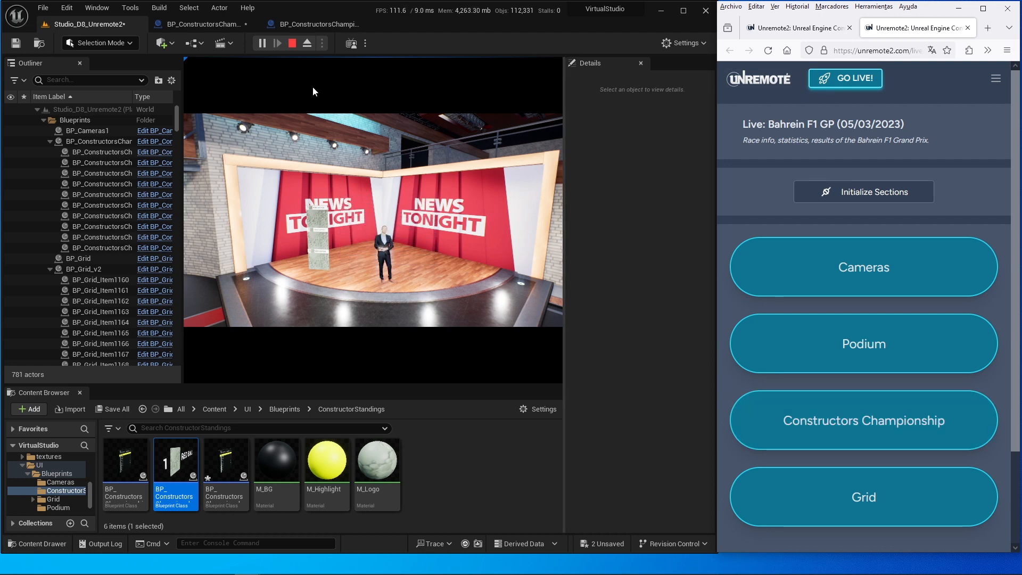
left_click(291, 45)
Step: Return to the championship board's event graph and inspect the start and end custom events
left_click(298, 21)
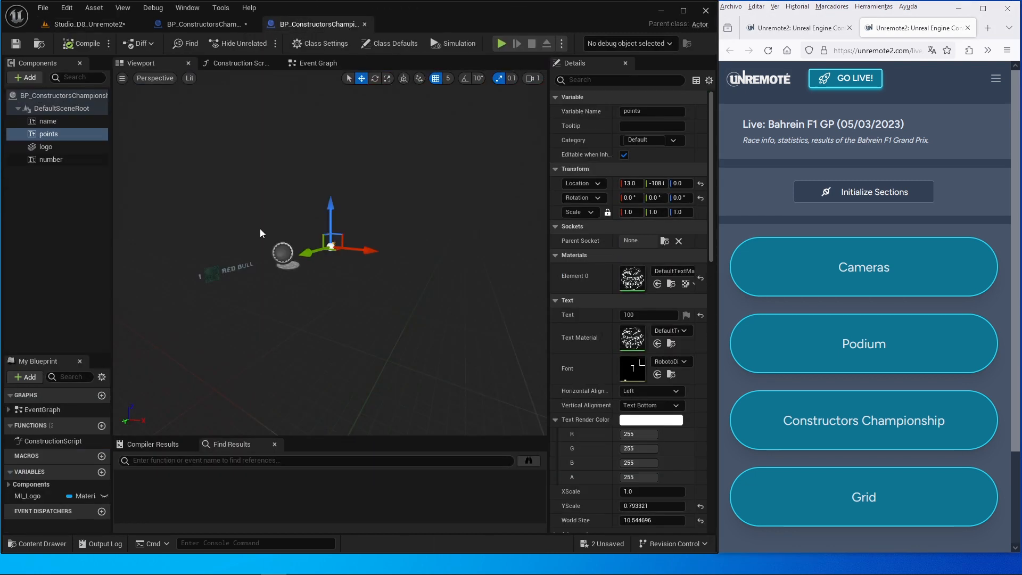
left_click(222, 23)
scroll(264, 338, "down", 1)
scroll(264, 340, "down", 4)
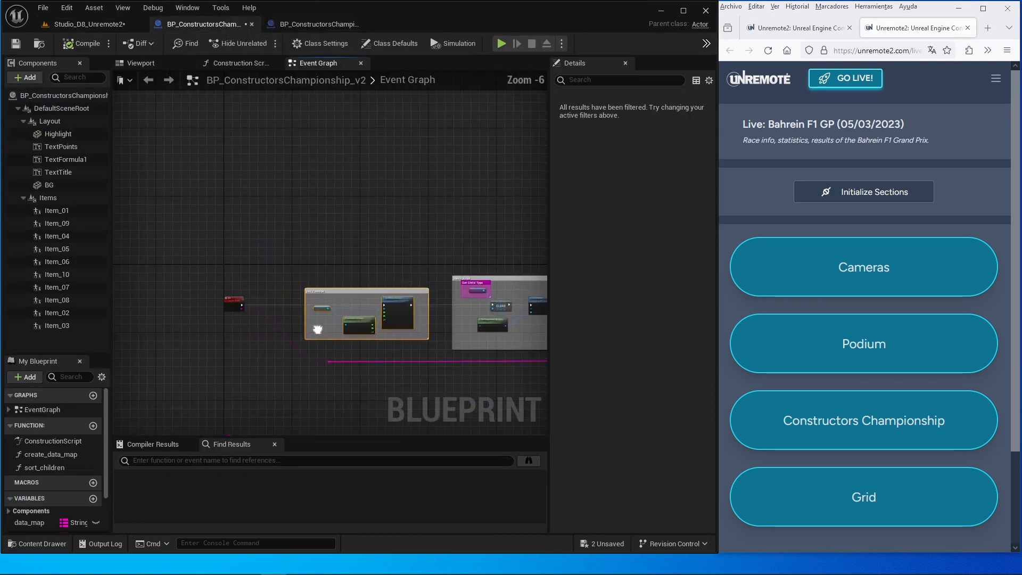
right_click_drag(331, 331, 357, 114)
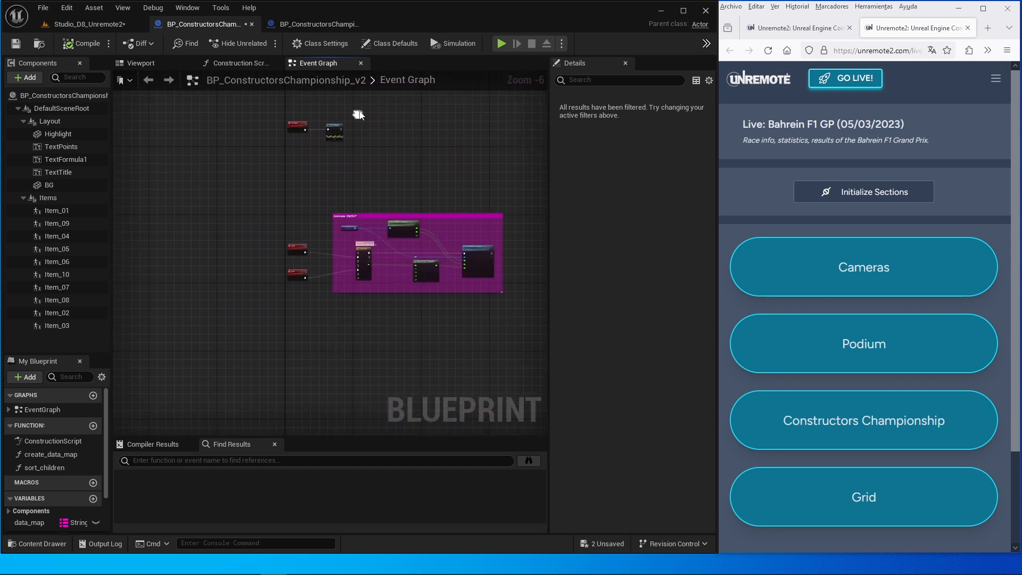
scroll(272, 205, "up", 6)
right_click_drag(264, 169, 255, 235)
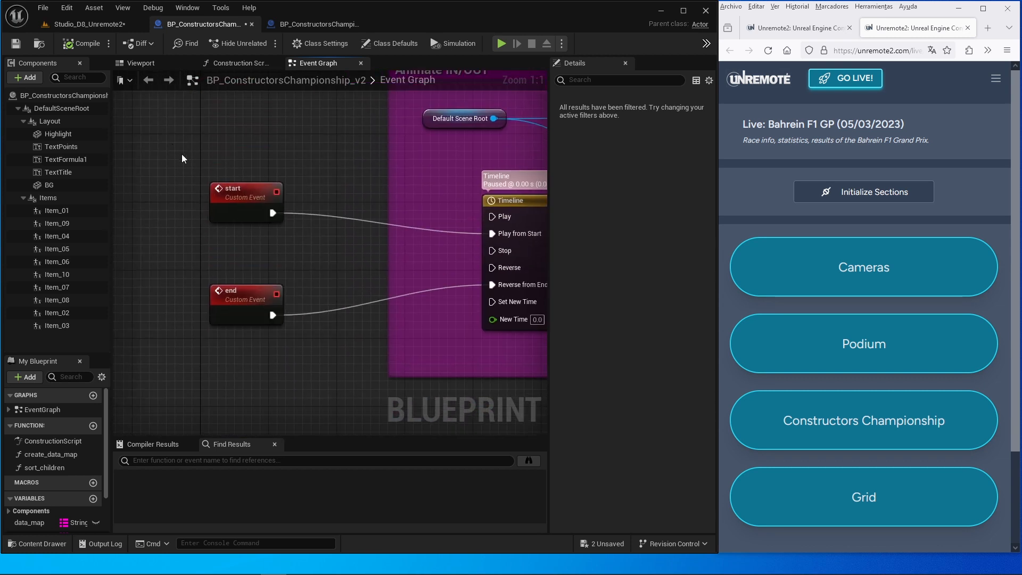
left_click_drag(181, 145, 334, 243)
left_click_drag(191, 267, 310, 338)
scroll(319, 339, "down", 3)
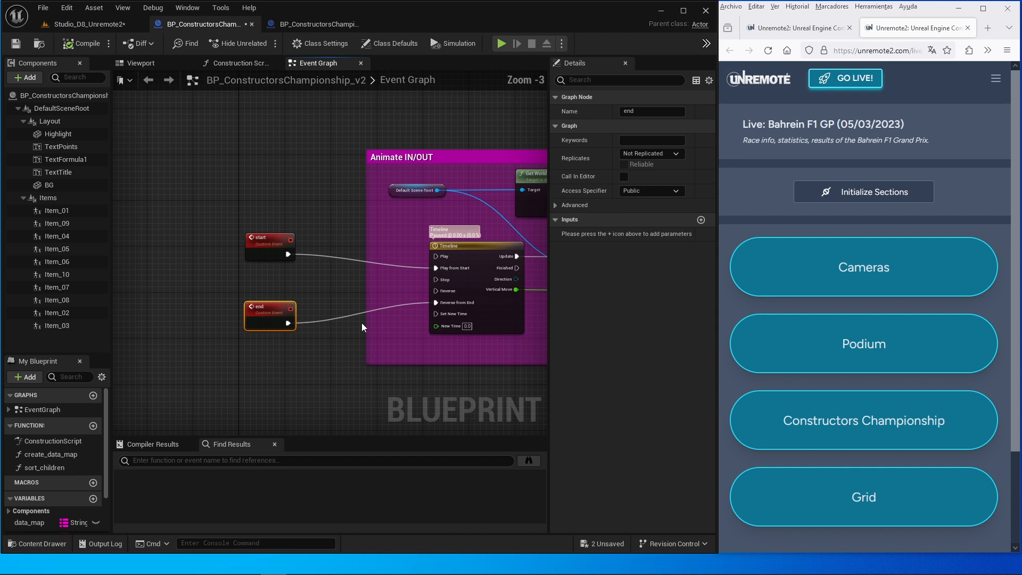
Step: Examine how the timeline's Vertical Move output drives the Map Range Clamped node in the Animate IN/OUT group
right_click_drag(409, 312, 258, 335)
scroll(411, 268, "up", 2)
right_click_drag(411, 268, 312, 254)
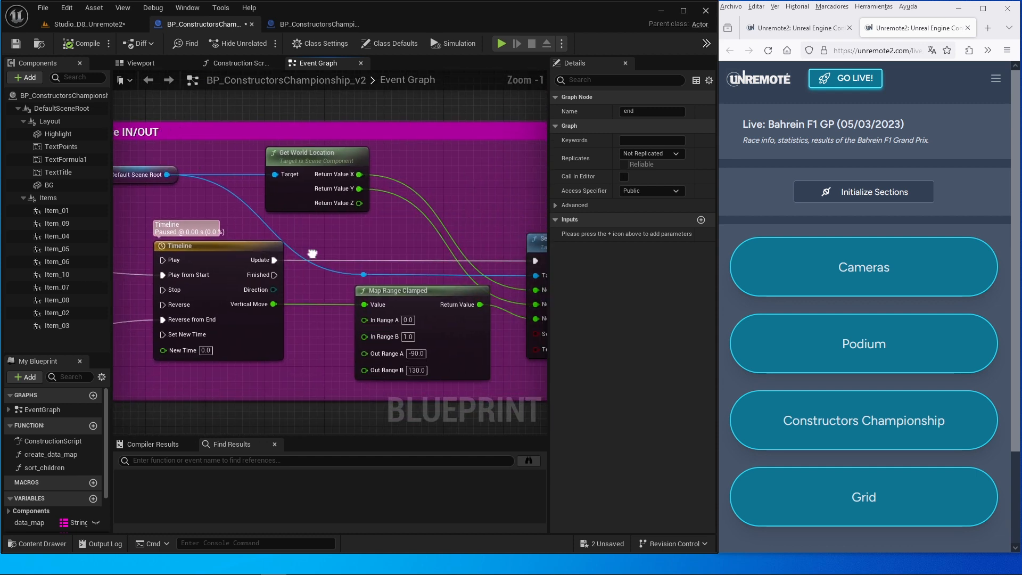
right_click_drag(442, 271, 512, 274)
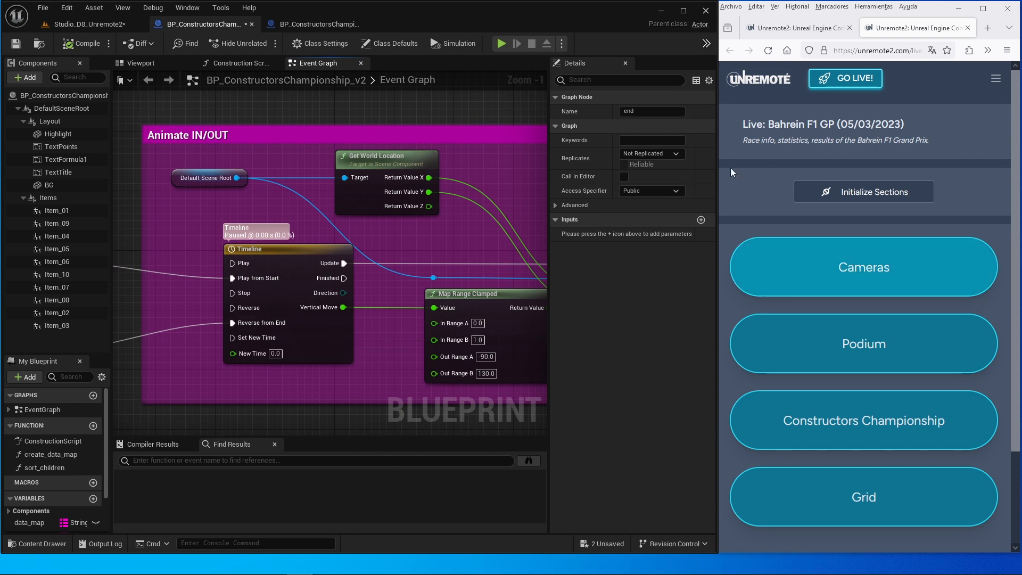
Step: Maximize the blueprint editor window and select the init custom event at the start of the event graph
double_click(347, 8)
scroll(367, 185, "down", 3)
scroll(367, 186, "down", 3)
right_click_drag(368, 186, 455, 317)
right_click_drag(395, 168, 387, 320)
right_click_drag(399, 192, 386, 325)
scroll(350, 176, "up", 7)
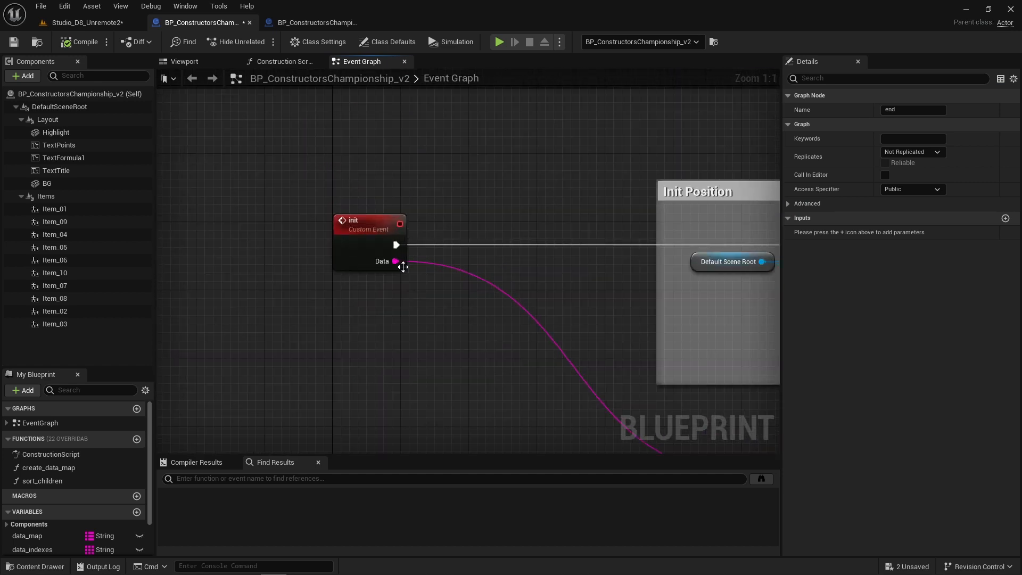
left_click(368, 234)
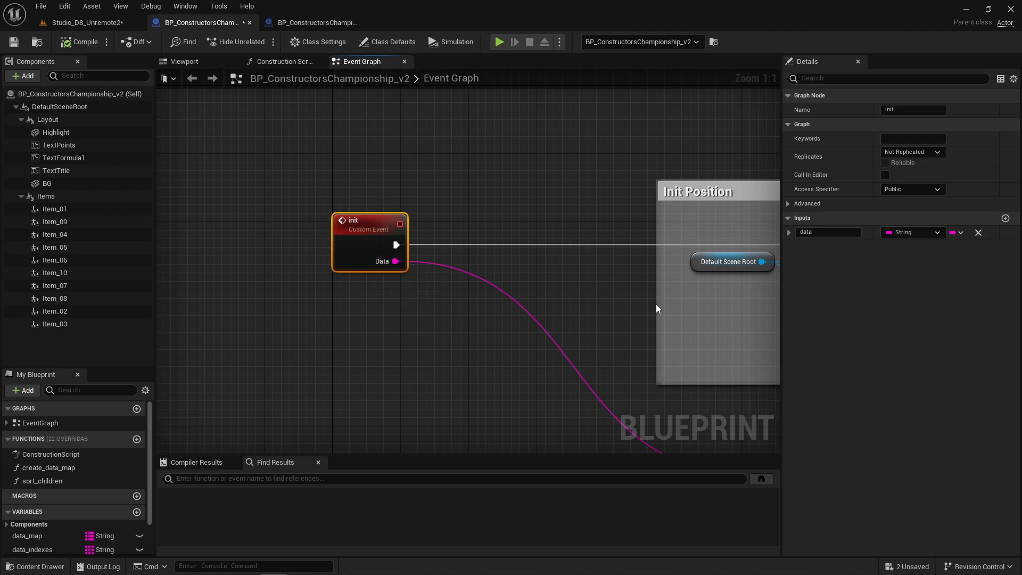
Step: Follow the init event's execution line and examine the Init Position group's Set World Location node
right_click_drag(656, 305, 379, 296)
scroll(429, 269, "down", 1)
right_click_drag(466, 262, 409, 262)
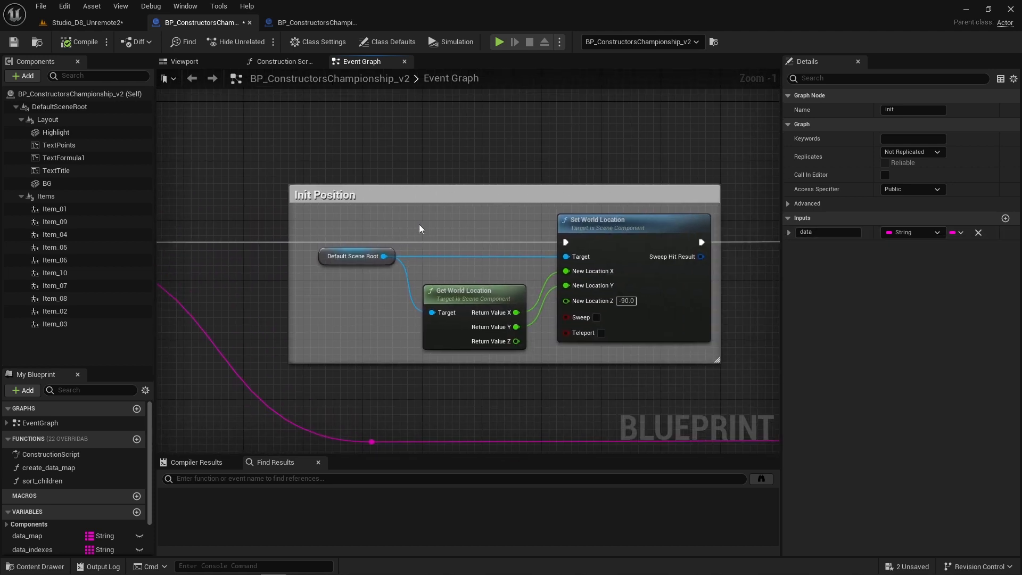
right_click_drag(663, 306, 373, 299)
Step: Examine the Items Array group, covering Set Child Type, Sort Children and the For Each Loop
right_click_drag(681, 252, 474, 288)
scroll(474, 287, "down", 2)
right_click_drag(651, 352, 491, 312)
scroll(547, 330, "up", 2)
scroll(490, 312, "down", 1)
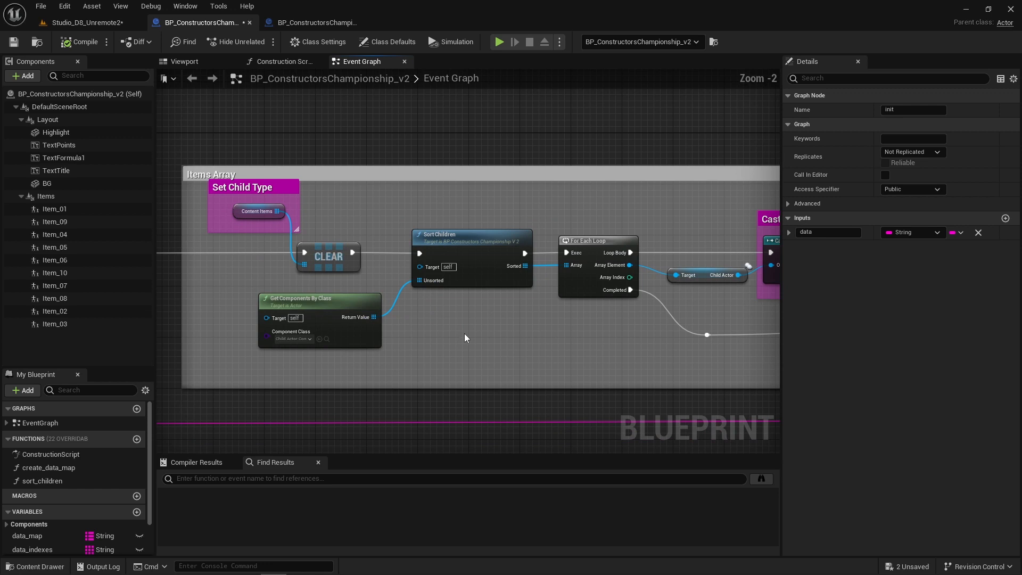
Step: Enlarge the variables list, review it against the Item child actor components, and select the Sort Children node
left_click_drag(114, 366, 116, 248)
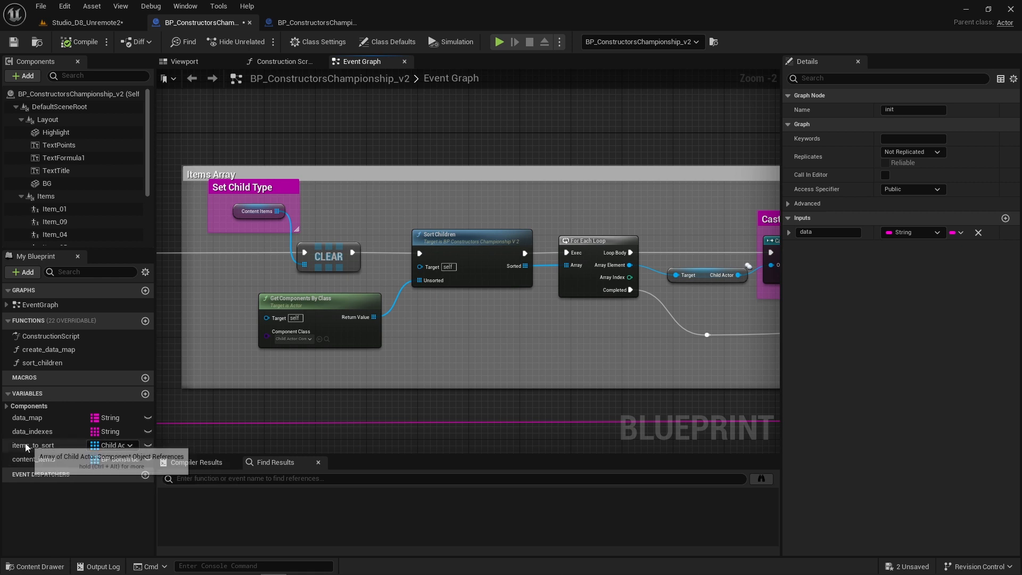
left_click_drag(146, 152, 145, 191)
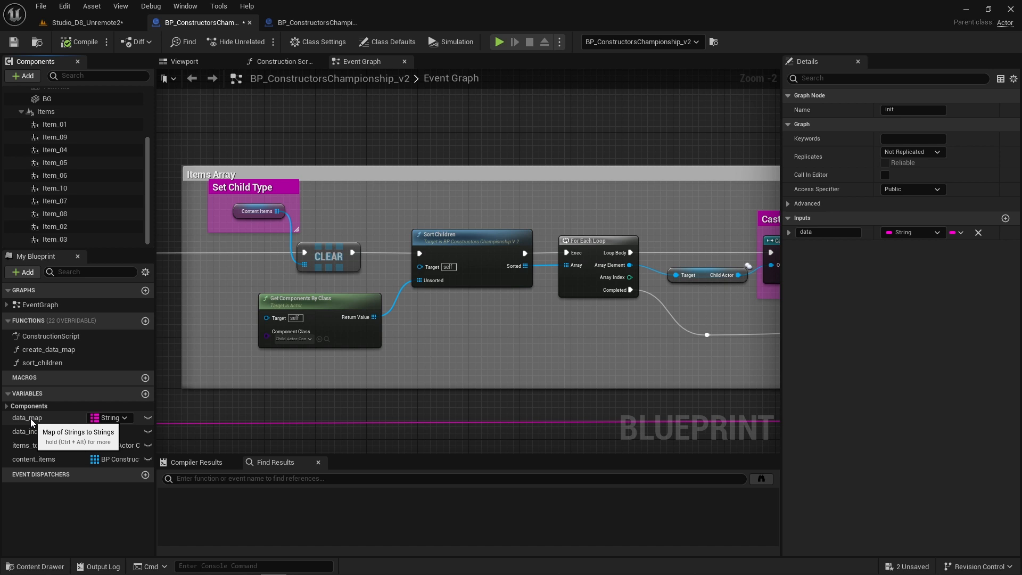
left_click(464, 235)
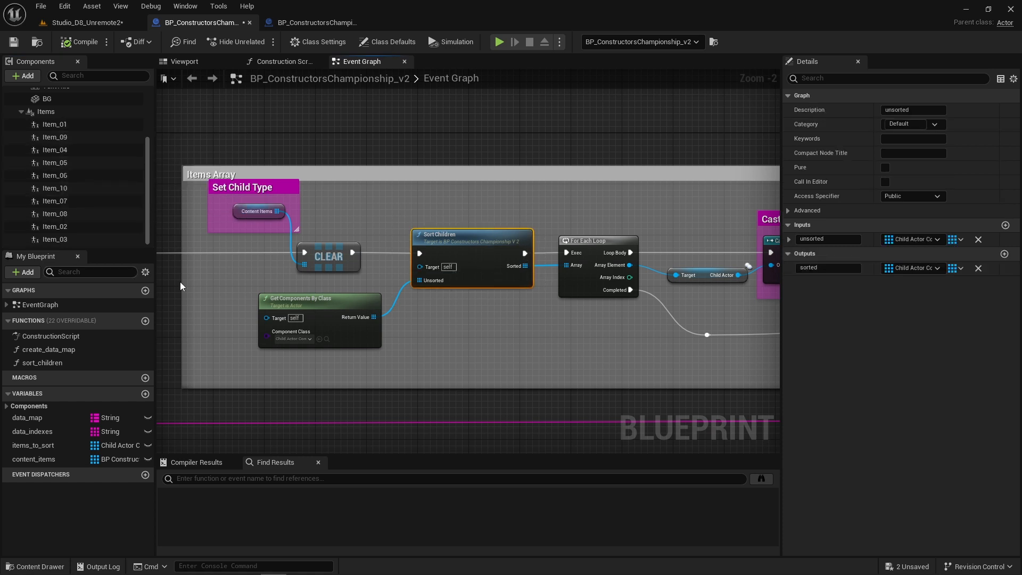
Step: Follow the For Each Loop's body and select the Cast to appropiate child type group with its neighbouring nodes
right_click_drag(596, 347, 354, 353)
right_click_drag(575, 315, 440, 306)
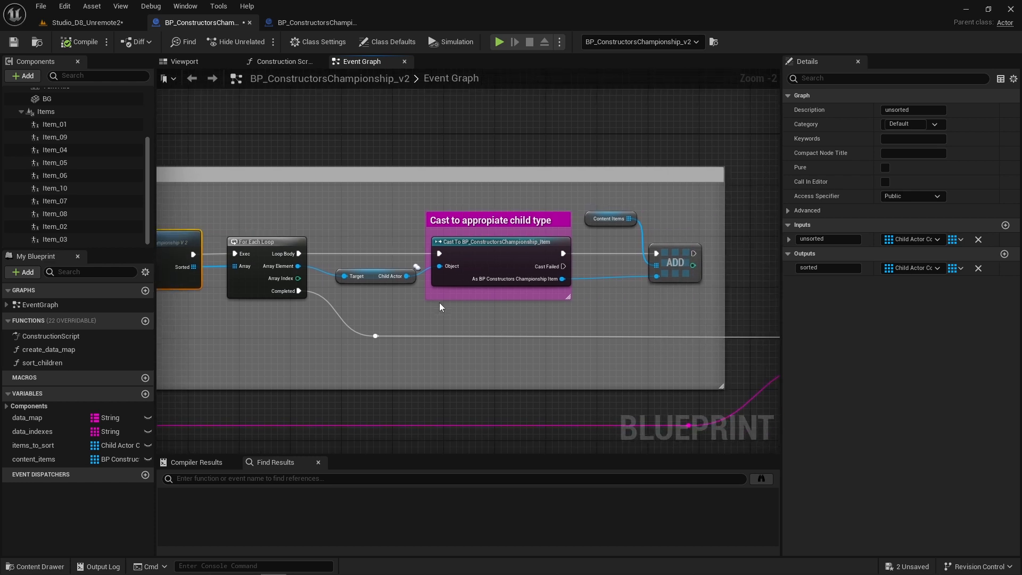
left_click_drag(382, 190, 598, 298)
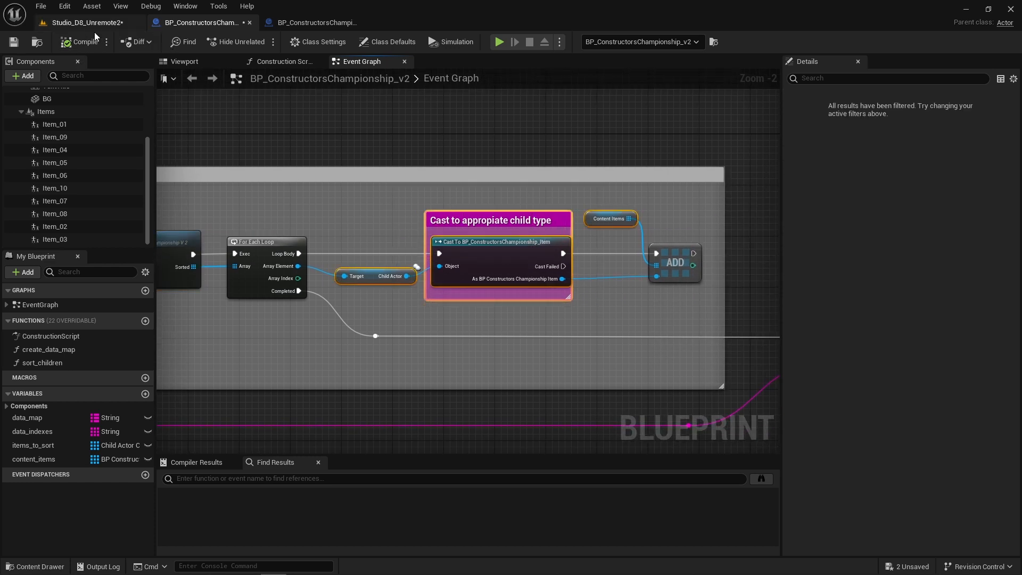
Step: Compare the championship board's 3D preview with the BP_ConstructorsChampionship_Item blueprint, and return to the board's event graph
left_click(180, 62)
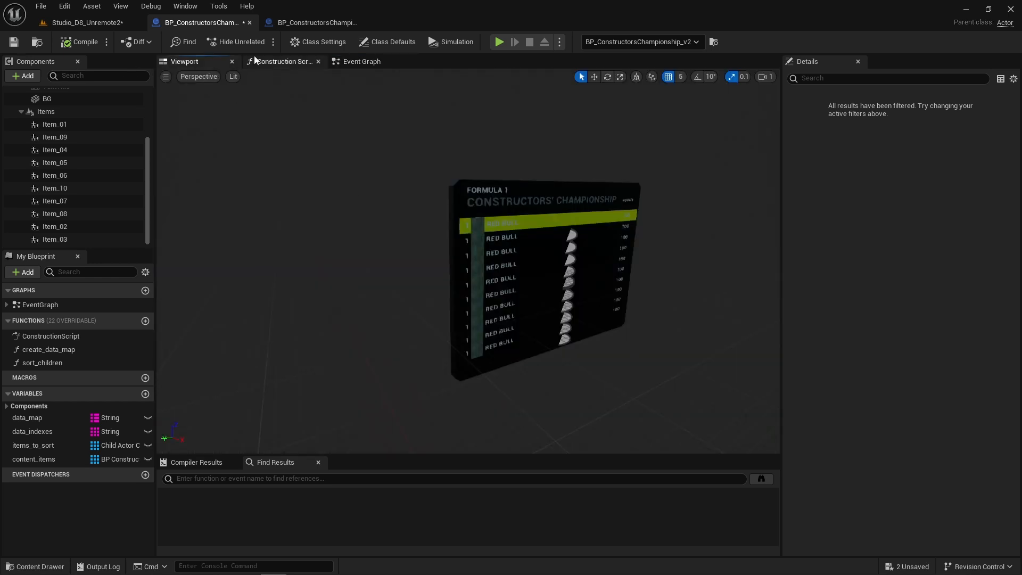
left_click(301, 24)
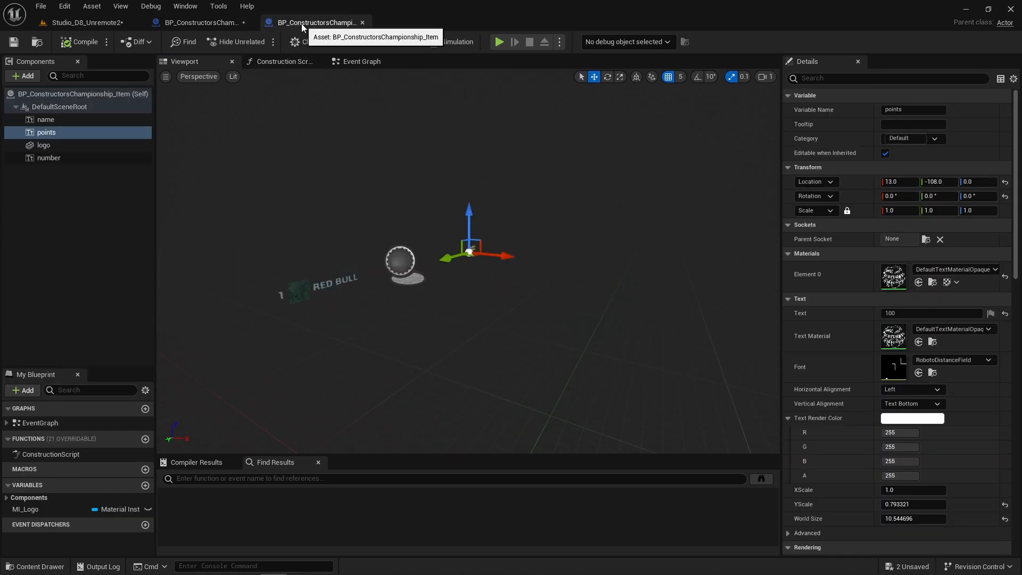
left_click(55, 21)
left_click(210, 22)
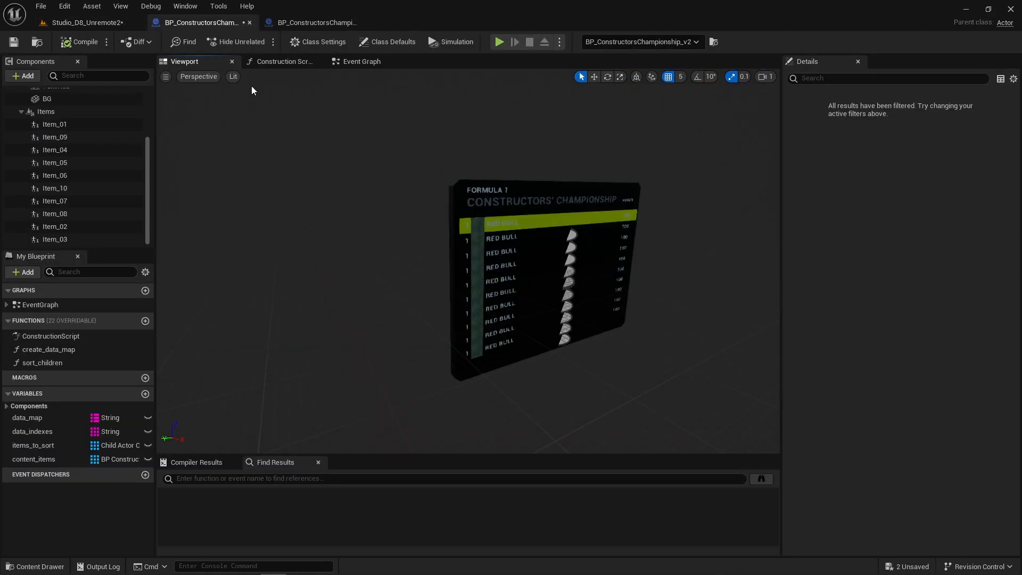
left_click(361, 62)
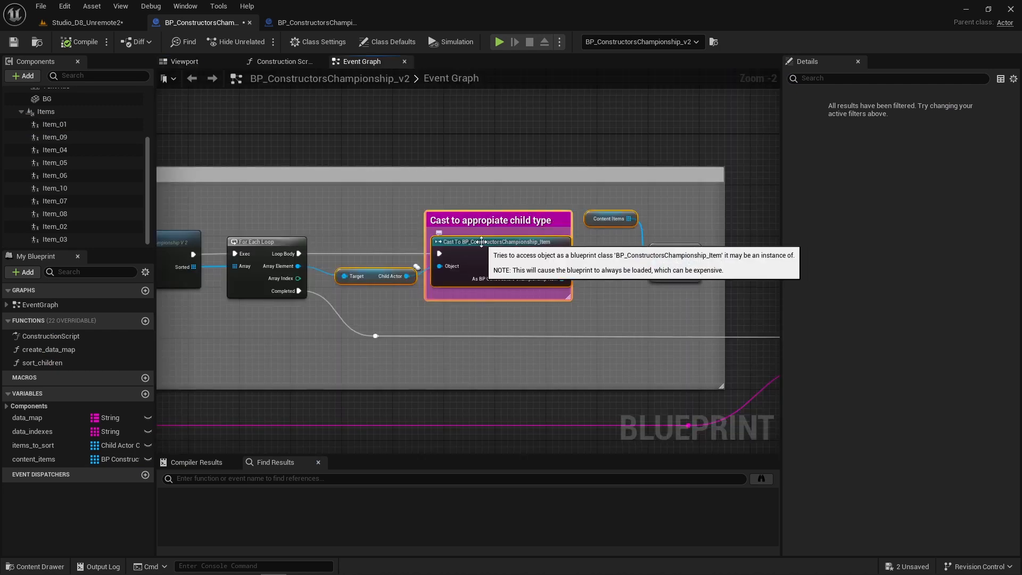
Step: Examine the Content Items and Add nodes that follow the cast, and select the whole Items Array group
right_click_drag(673, 339, 518, 354)
scroll(504, 325, "up", 1)
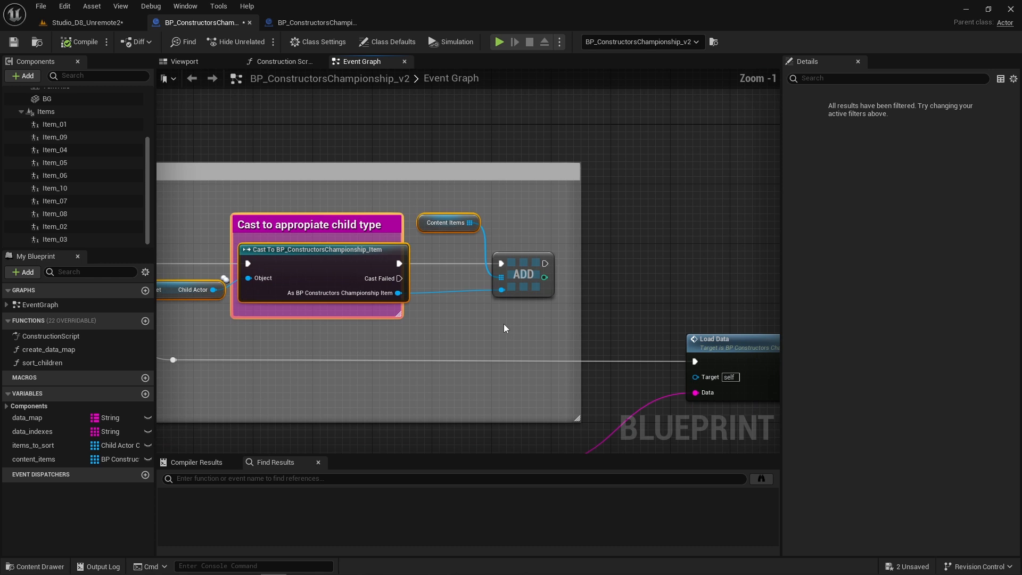
left_click_drag(432, 186, 566, 279)
left_click_drag(587, 318, 586, 319)
scroll(517, 328, "down", 2)
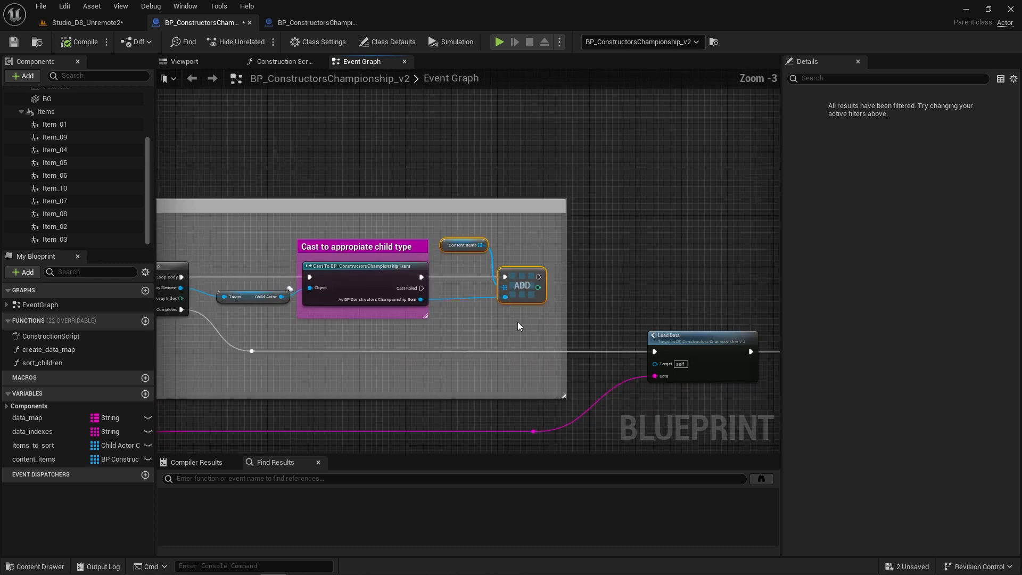
scroll(518, 321, "down", 2)
left_click_drag(193, 202, 653, 340)
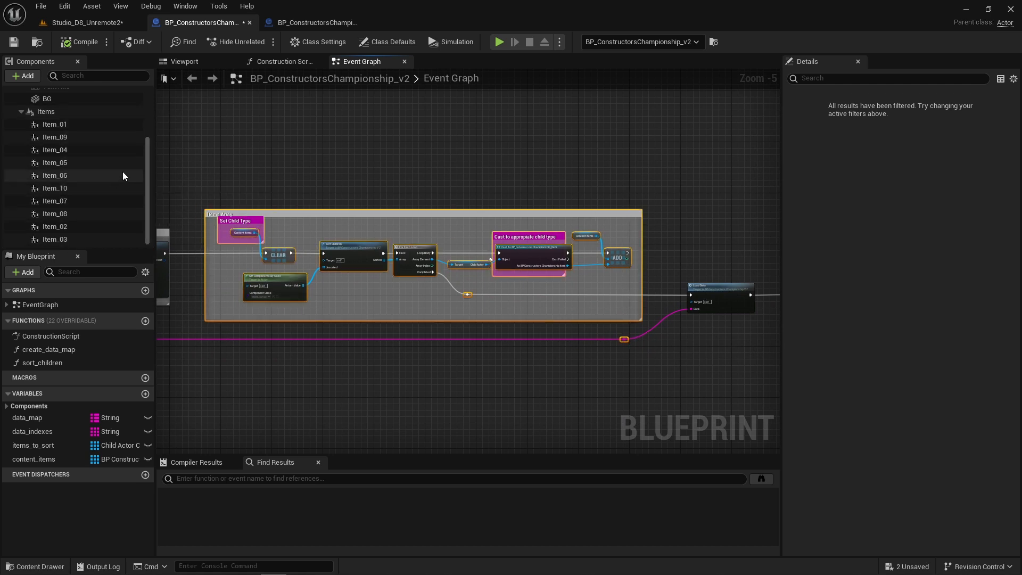
Step: Follow the execution line past the Items Array group to the Load Data call and open its load_data event
scroll(660, 250, "up", 2)
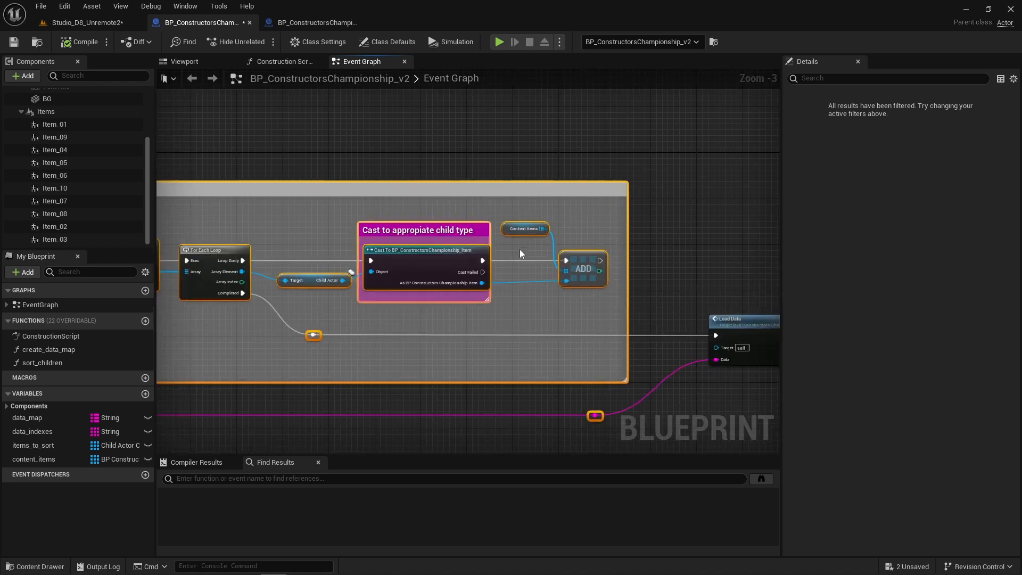
right_click_drag(575, 322, 382, 257)
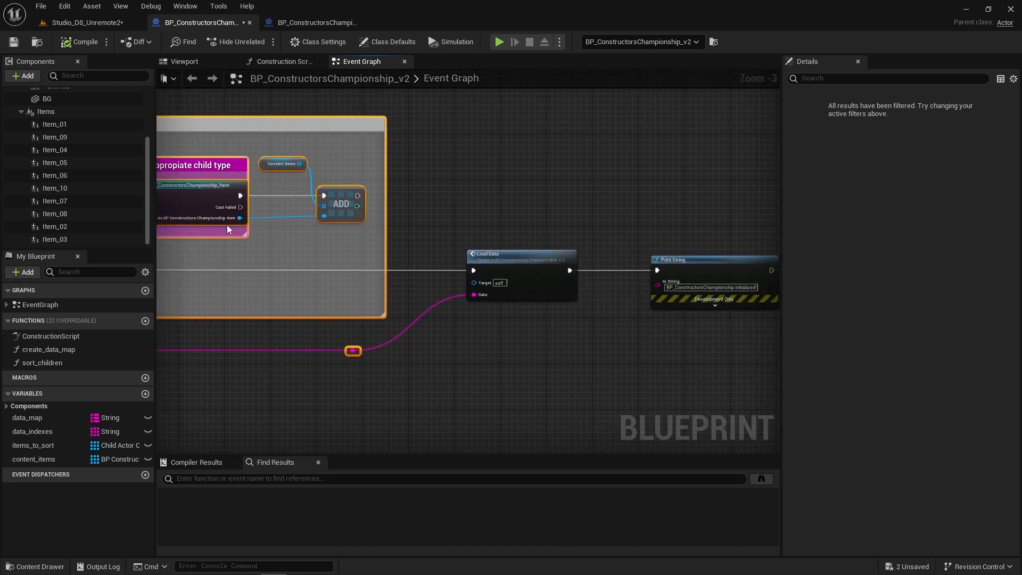
right_click_drag(238, 238, 207, 216)
left_click_drag(408, 199, 596, 307)
scroll(500, 324, "down", 4)
scroll(490, 314, "up", 3)
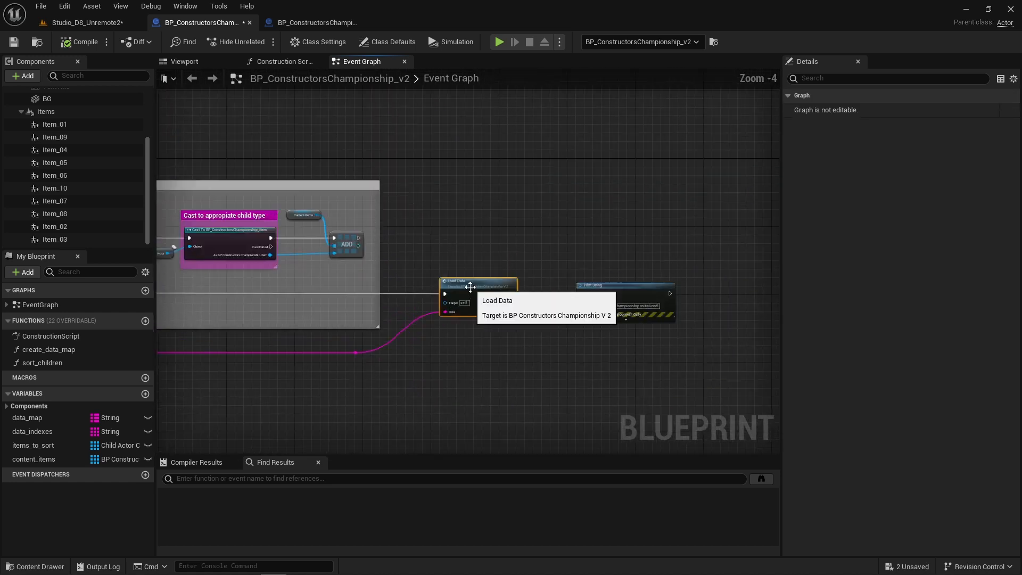
double_click(471, 288)
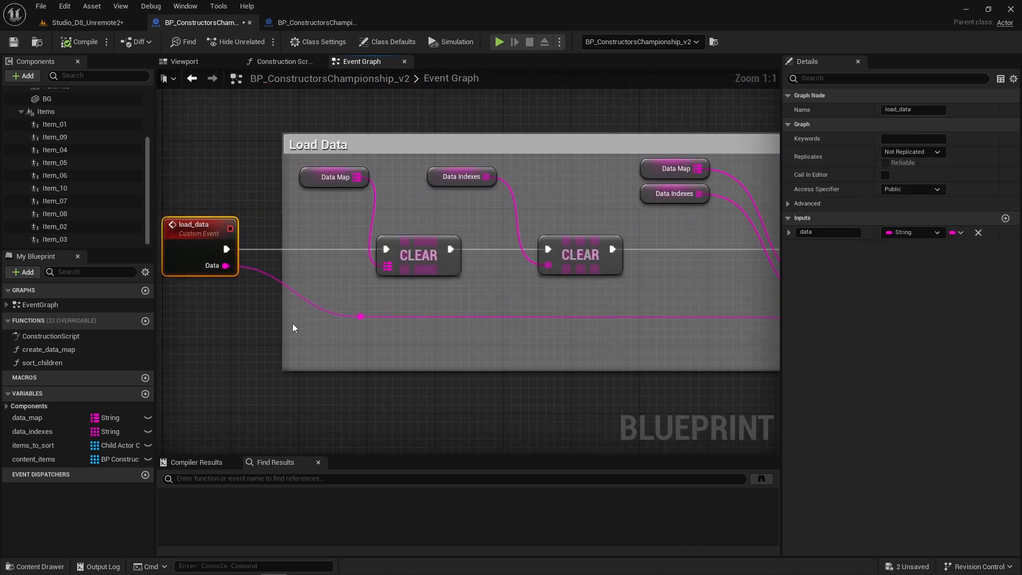
Step: Examine the Load Data group's two Clear nodes for Data Map and Data Indexes, and follow the line to Create Data Map
scroll(366, 323, "down", 3)
scroll(375, 291, "up", 2)
left_click_drag(317, 149, 586, 349)
right_click_drag(628, 369, 364, 369)
right_click_drag(647, 404, 508, 388)
scroll(510, 388, "down", 3)
scroll(481, 323, "up", 3)
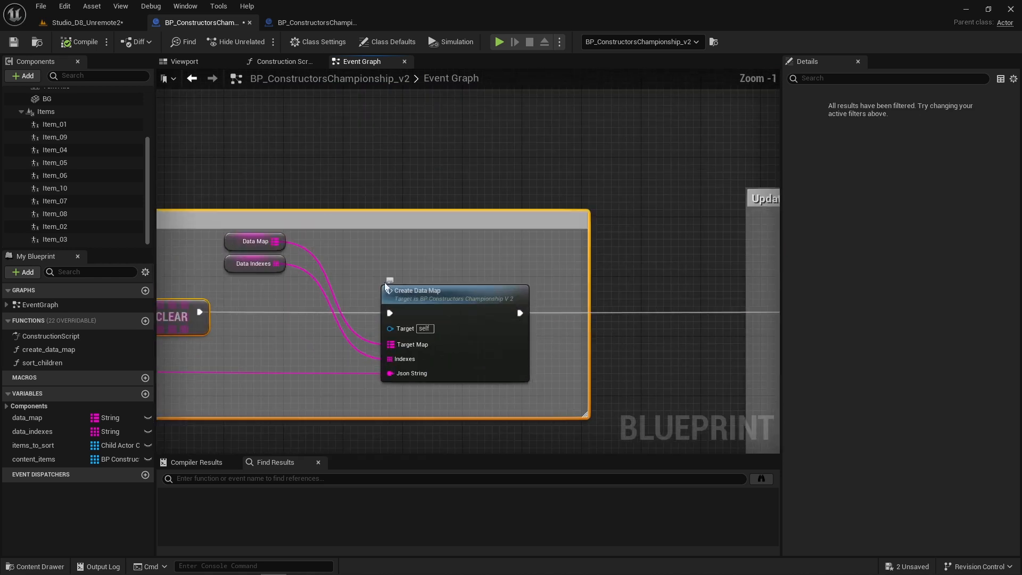
Step: Select the Data Map and Data Indexes variables feeding Create Data Map, and open that function's graph
left_click_drag(243, 184, 266, 281)
left_click(462, 292)
double_click(462, 293)
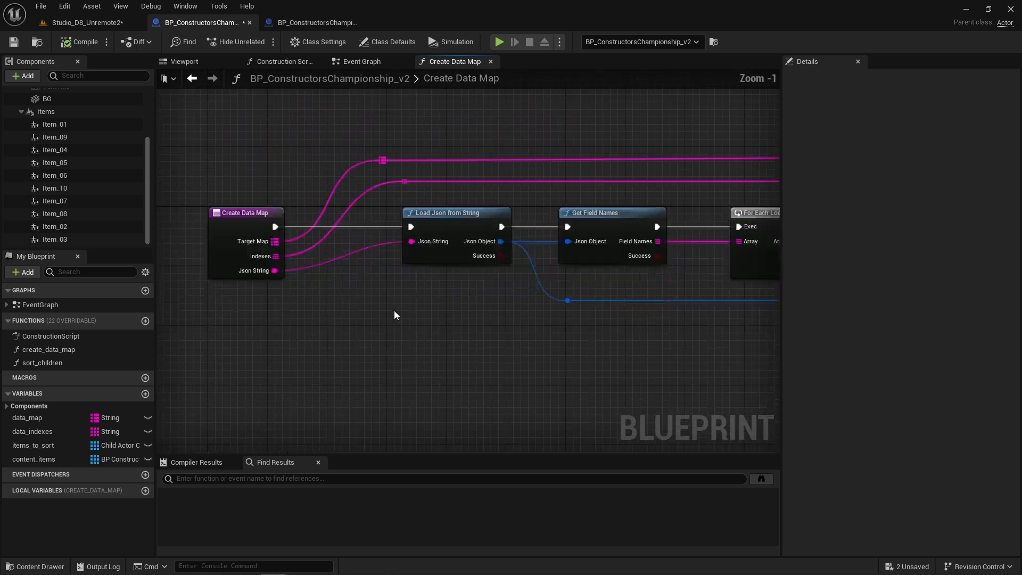
Step: Follow the Create Data Map function from Load Json from String to the dataset_data Get Field and its For Each Loop
right_click_drag(562, 331, 418, 339)
right_click_drag(614, 338, 441, 326)
scroll(440, 326, "down", 1)
scroll(440, 326, "down", 1)
right_click_drag(663, 346, 460, 358)
right_click_drag(595, 350, 400, 349)
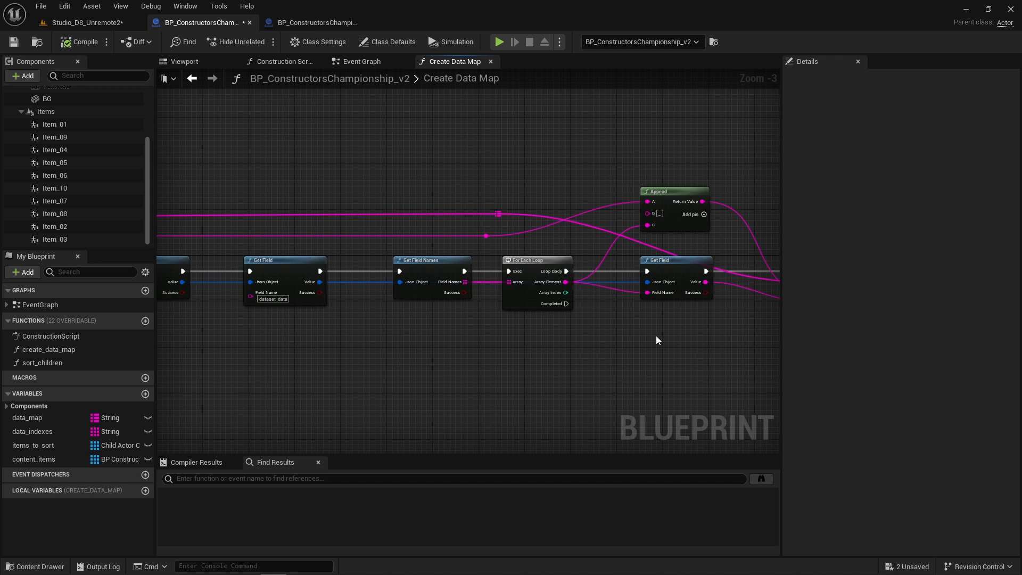
Step: Examine how the Append and Get Field nodes supply the map's key and value, and select the Add node
right_click_drag(655, 334, 472, 352)
scroll(483, 214, "up", 3)
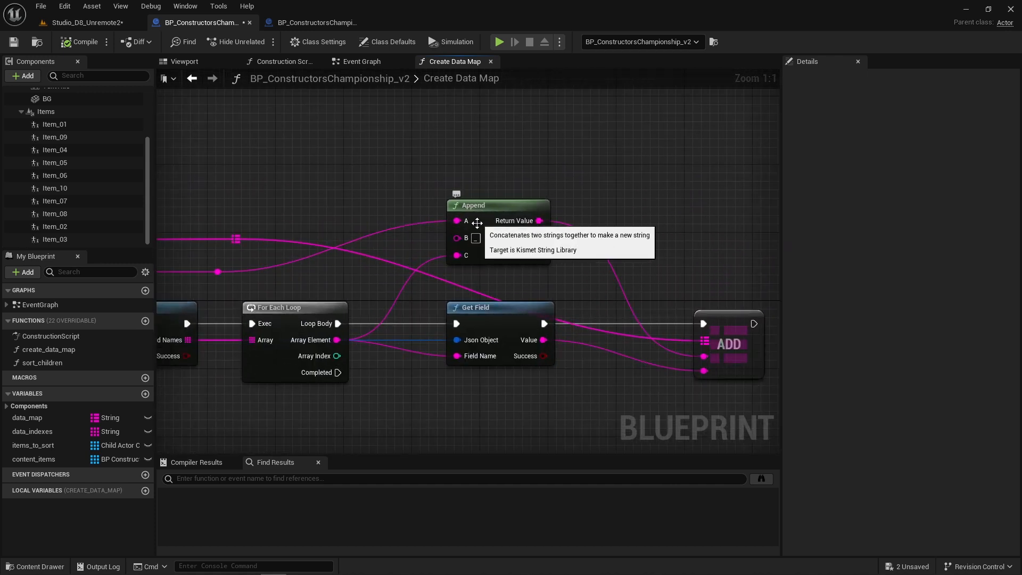
right_click_drag(507, 296, 431, 273)
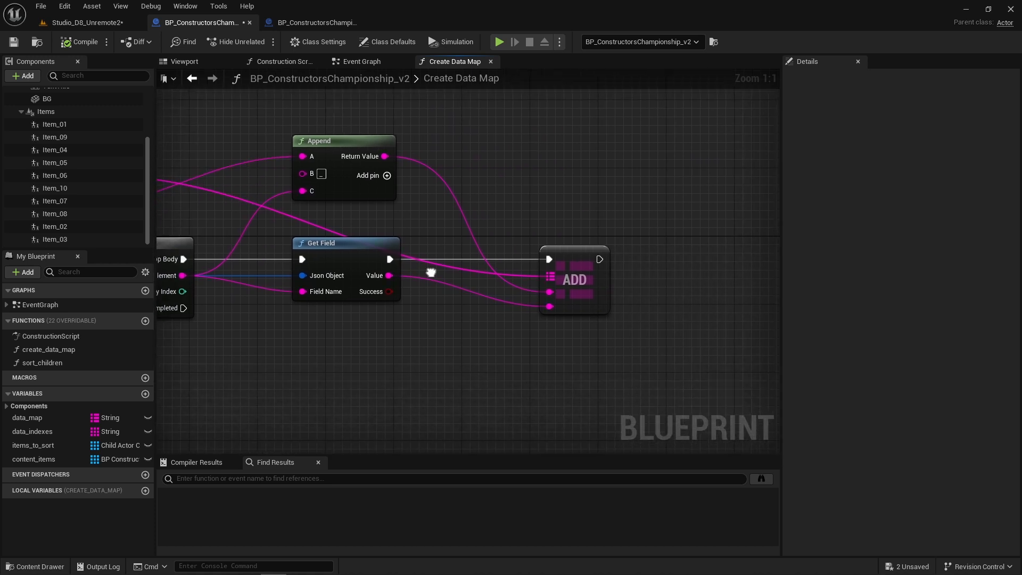
left_click(568, 309)
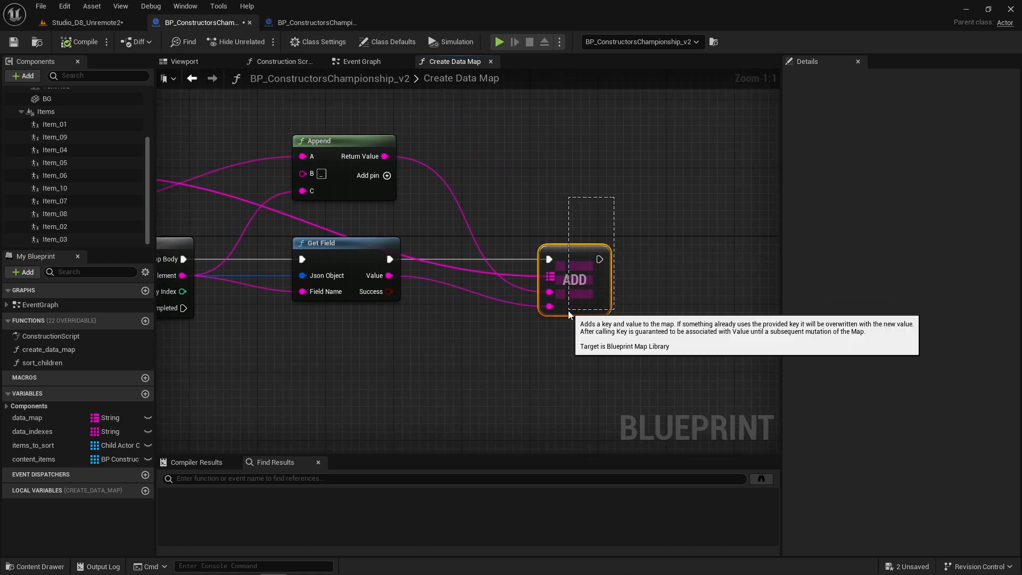
Step: Close the Create Data Map function and select its call in the event graph's Load Data group
left_click(492, 63)
right_click_drag(688, 271, 423, 256)
scroll(423, 256, "up", 1)
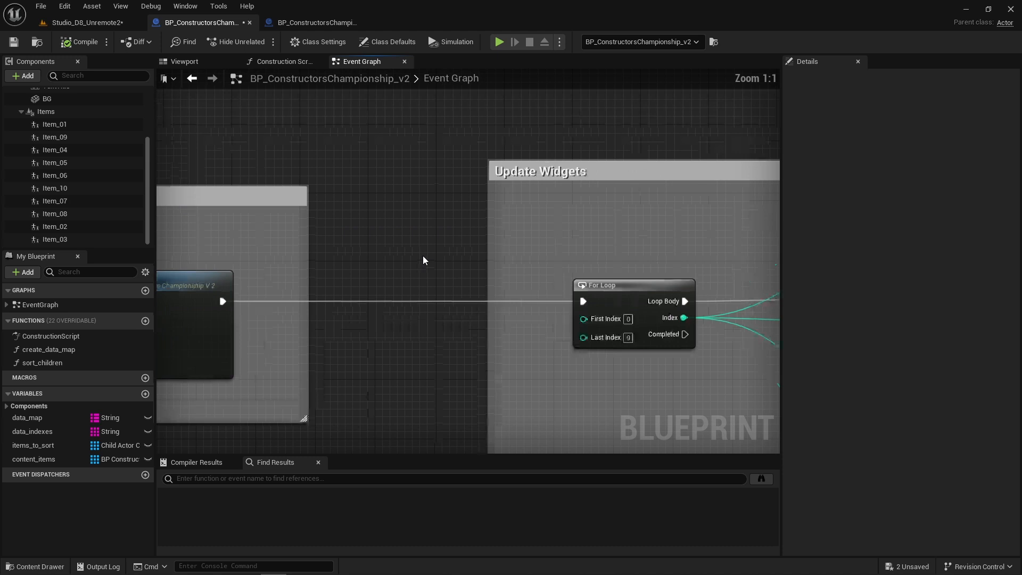
scroll(423, 256, "down", 4)
scroll(271, 304, "up", 2)
right_click_drag(519, 340, 351, 330)
right_click_drag(194, 235, 446, 221)
left_click_drag(303, 187, 346, 235)
left_click_drag(462, 309, 463, 308)
Step: Examine the Update Widgets group, tracing the For Loop's index into the Get, Append and Find nodes
right_click_drag(507, 314, 240, 317)
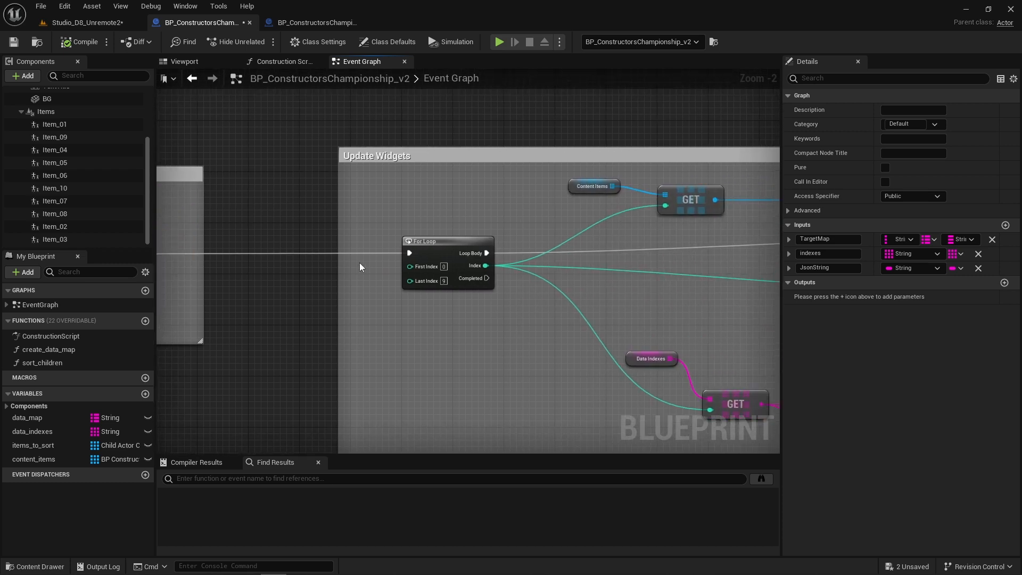
scroll(481, 321, "up", 1)
right_click_drag(482, 321, 356, 281)
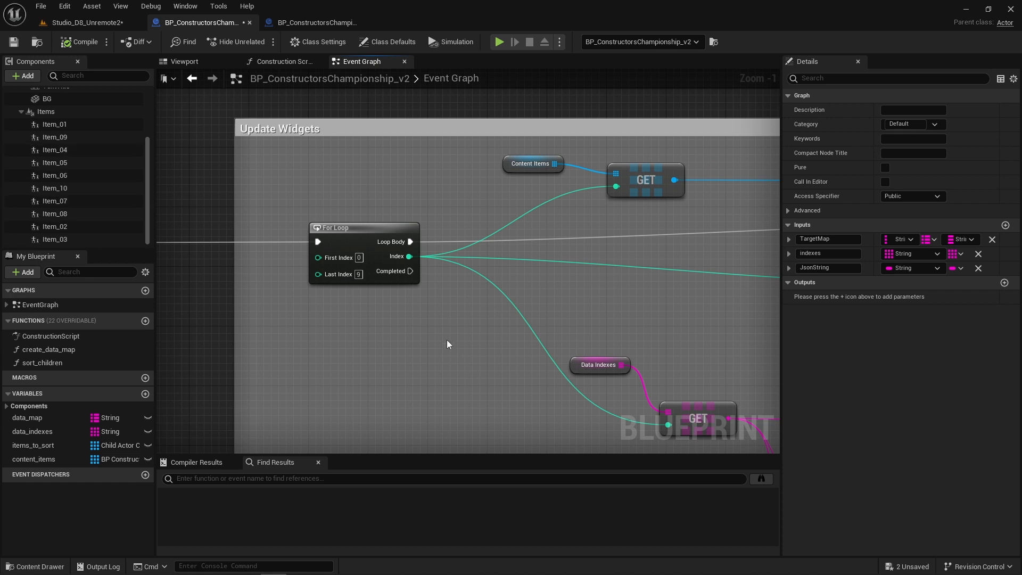
right_click_drag(632, 304, 437, 287)
scroll(437, 287, "down", 2)
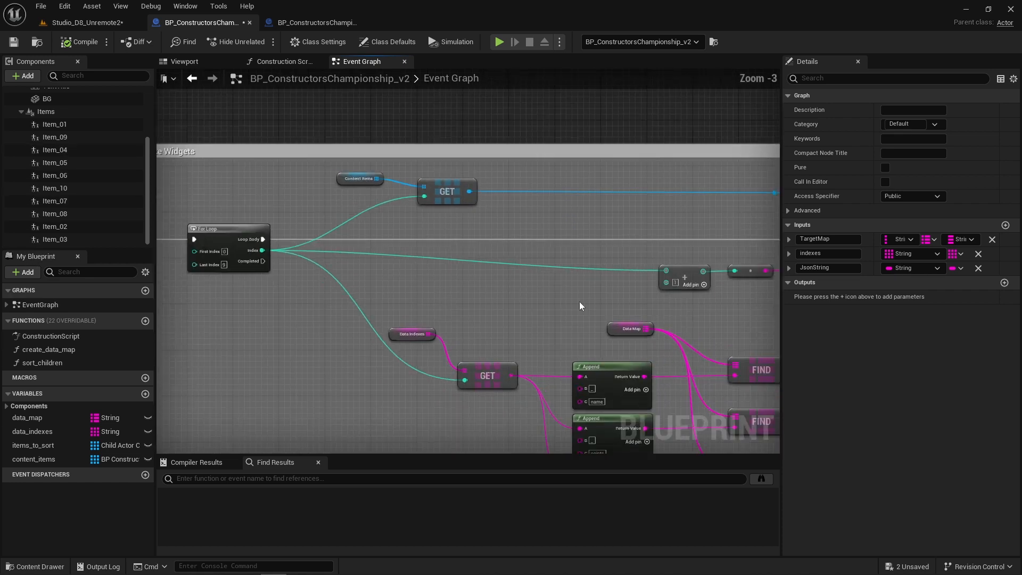
right_click_drag(580, 304, 498, 239)
scroll(498, 238, "down", 1)
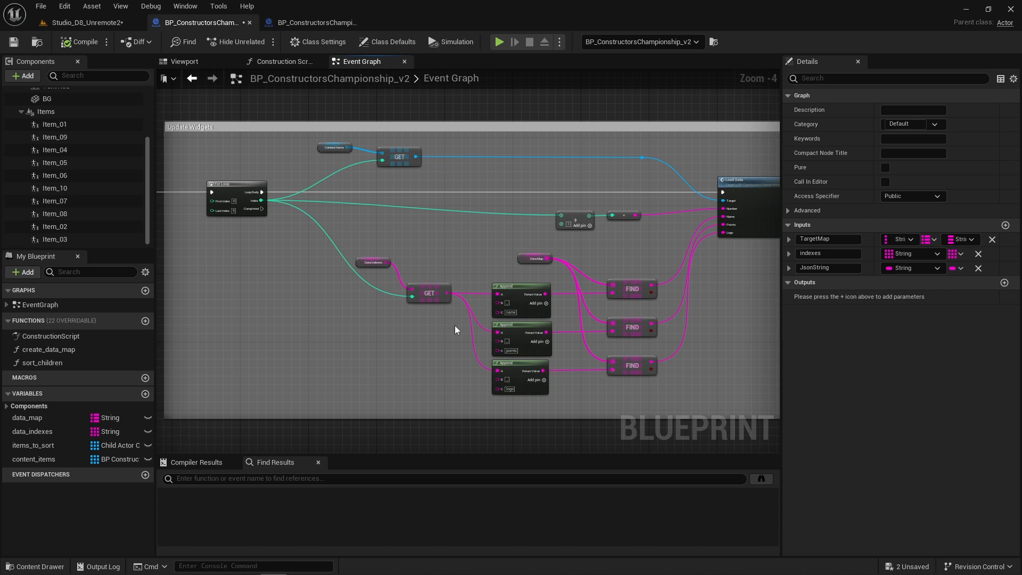
Step: Inspect the name, points and logo suffixes in the three Append nodes, selecting the name and logo texts
scroll(485, 272, "up", 4)
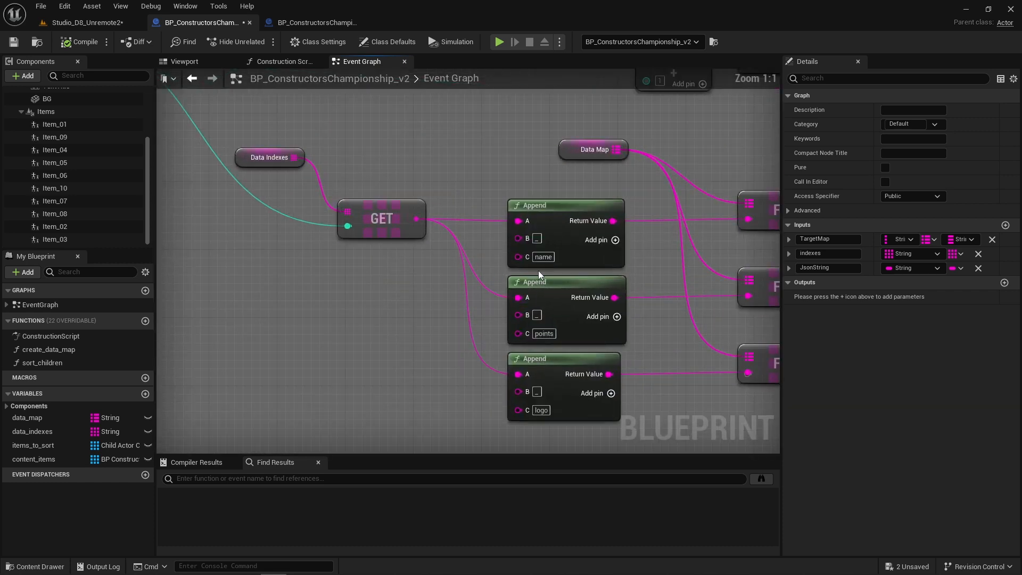
left_click(544, 257)
left_click(541, 410)
Step: Restore the editor window's smaller size, switch to Unremote and open the fields of the Formula 1 show's Team data type
double_click(570, 4)
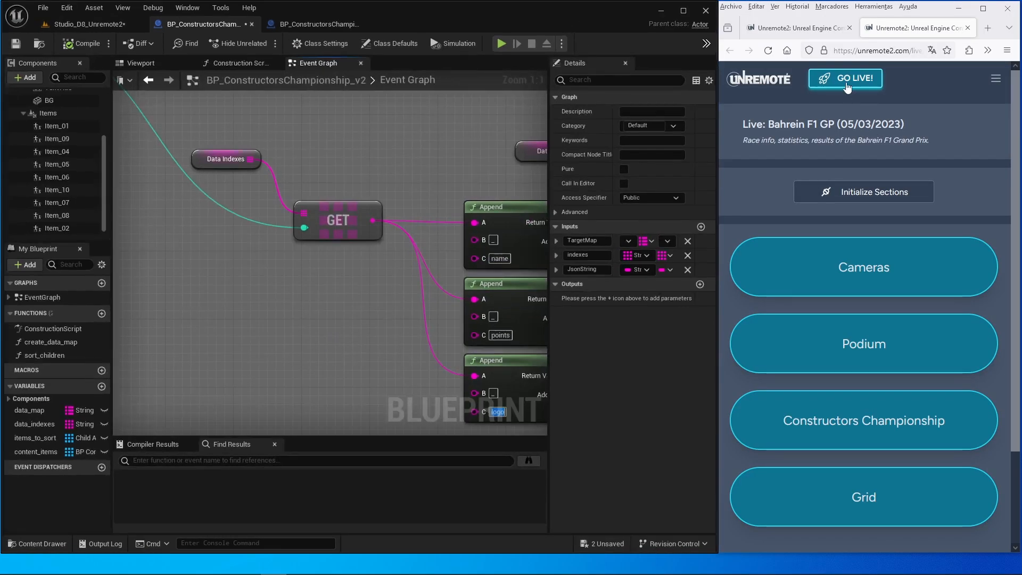
left_click(809, 29)
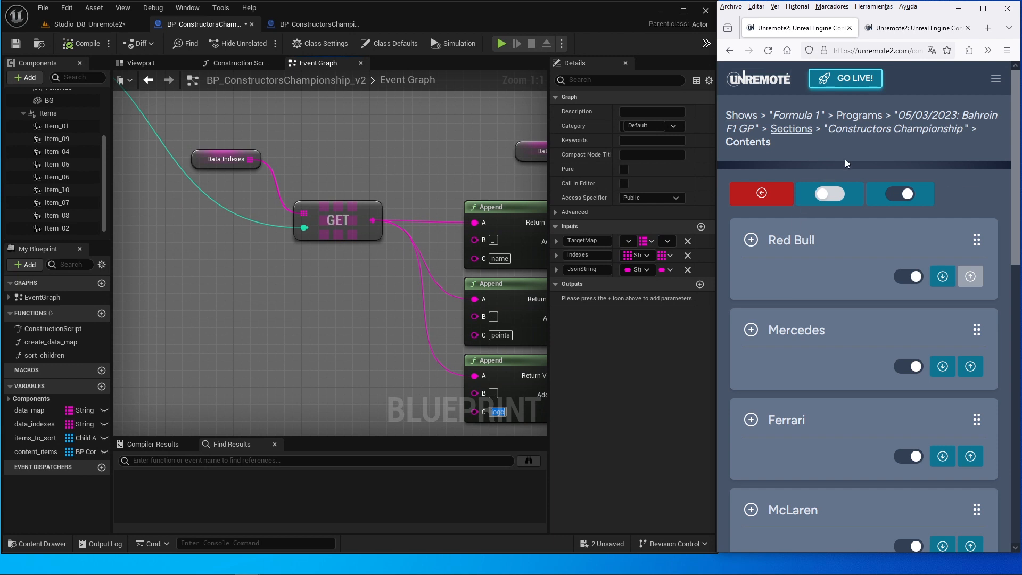
left_click(741, 117)
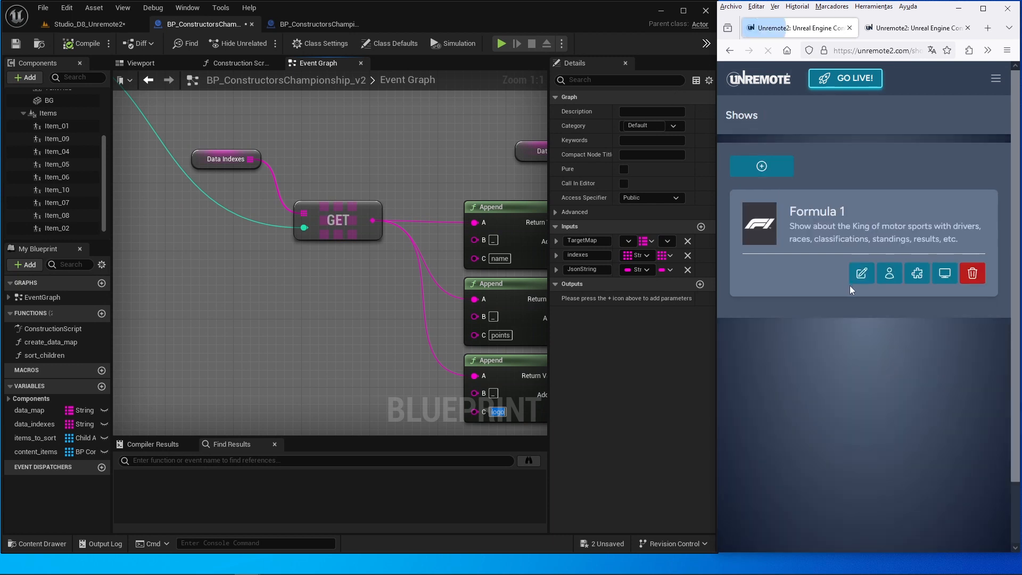
left_click(936, 277)
scroll(938, 371, "down", 3)
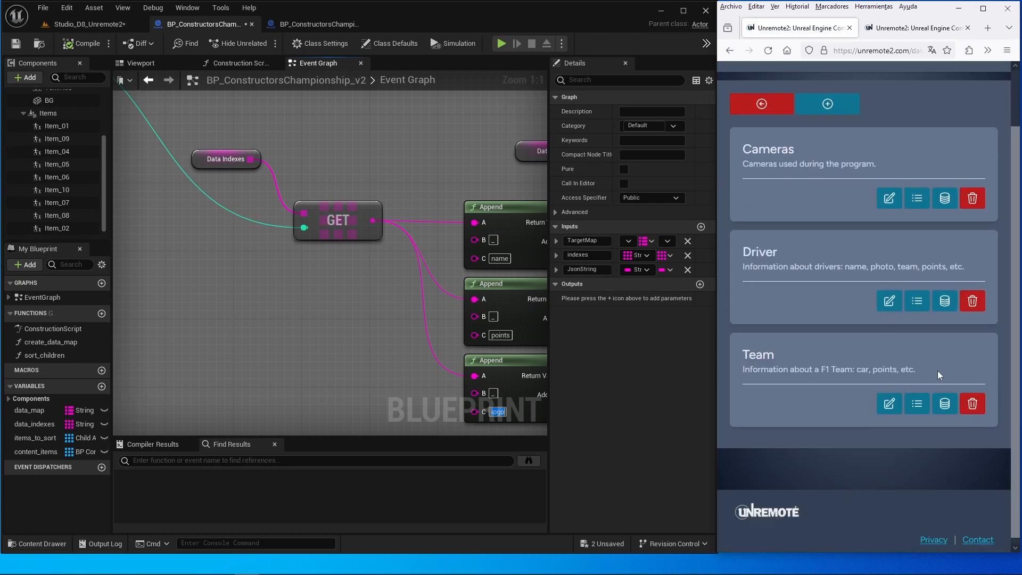
left_click(917, 397)
Step: Review the UE variable names of the Team's Name, Logo and Points fields, and select the Points field's variable name
scroll(863, 300, "down", 1)
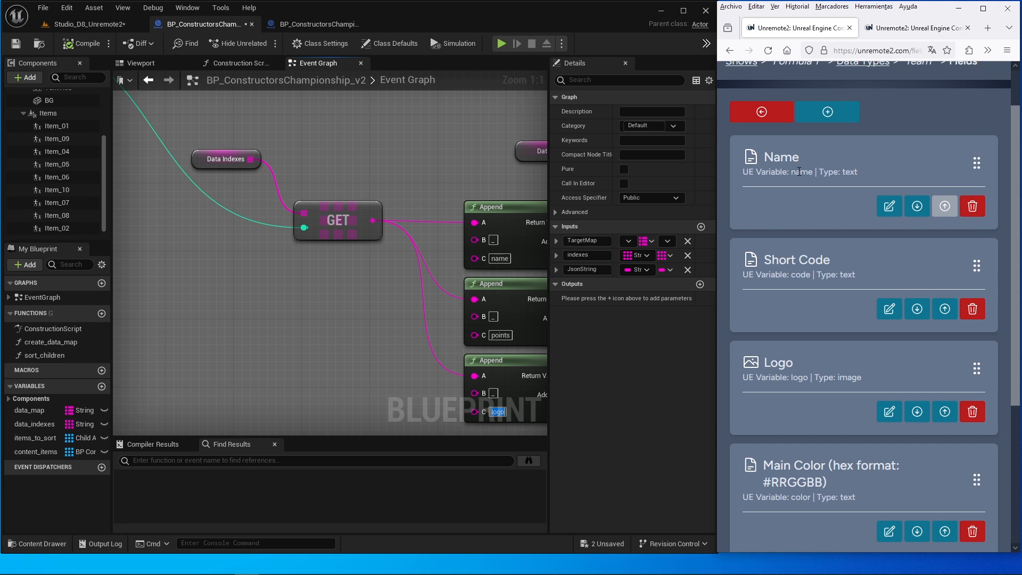
scroll(819, 303, "down", 3)
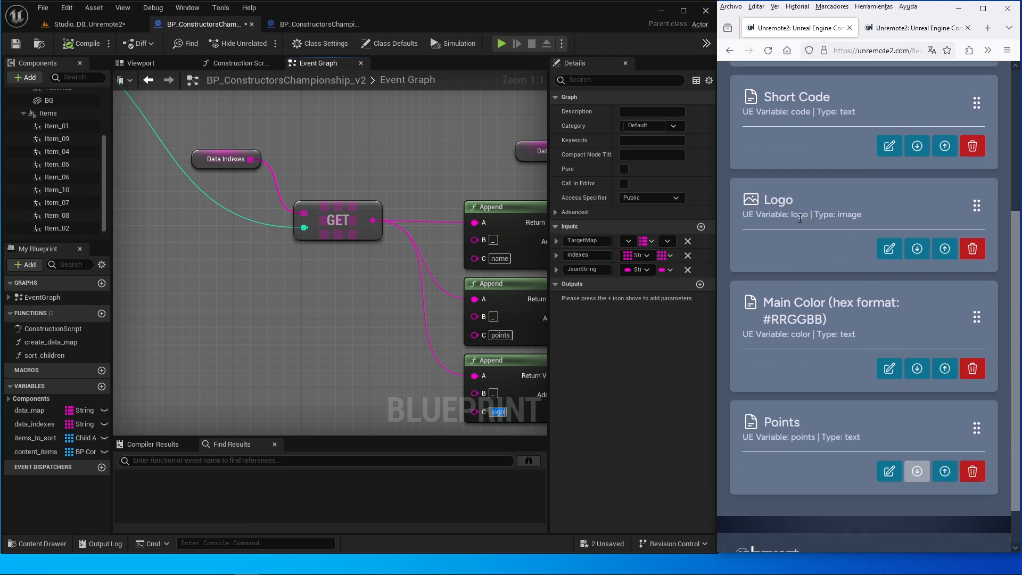
scroll(809, 380, "down", 1)
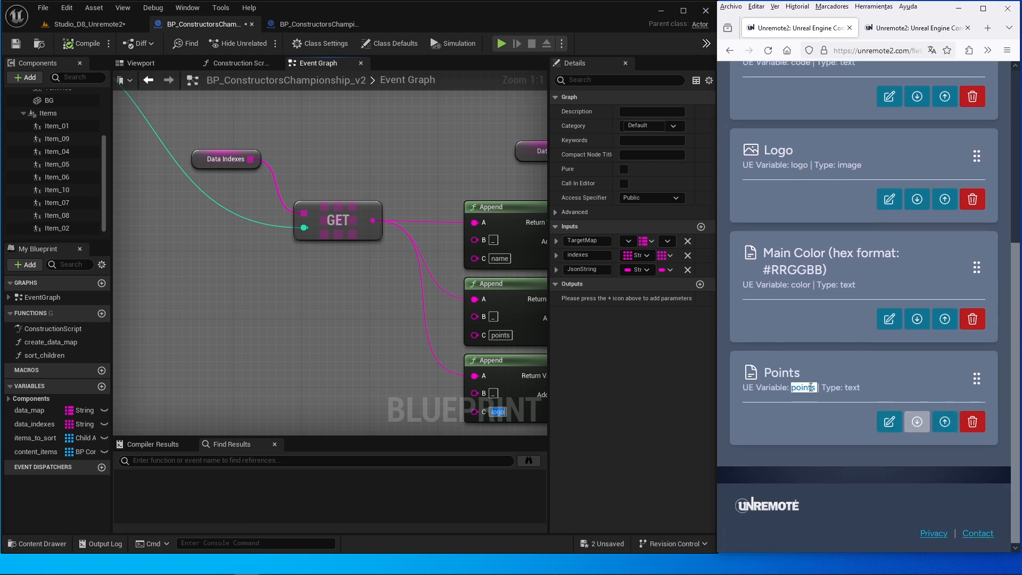
Step: Maximize the blueprint editor and trace the Append outputs and the Data Map variable through the Find nodes to Load Data's inputs
right_click_drag(461, 222, 311, 233)
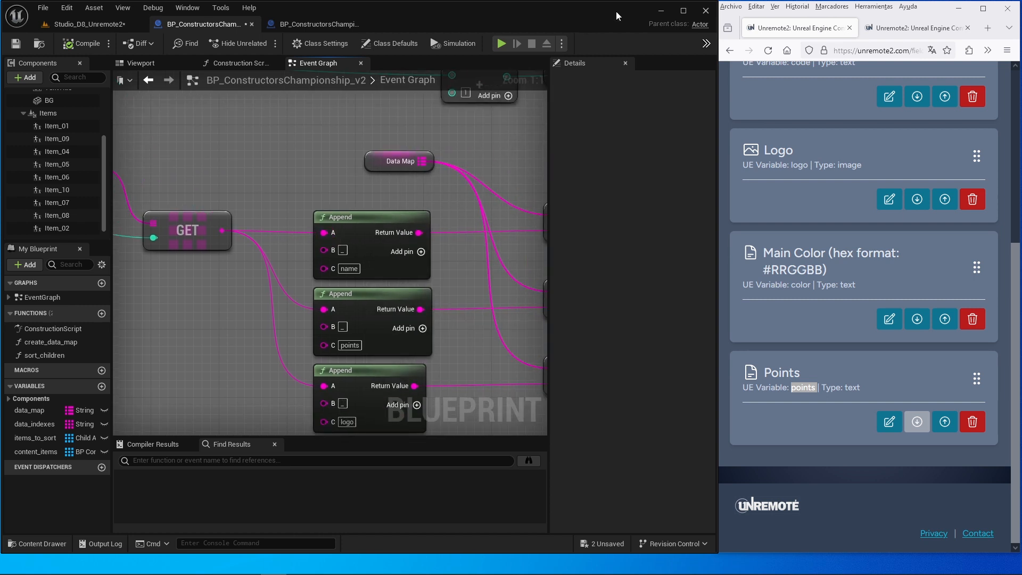
left_click(681, 10)
scroll(538, 242, "down", 1)
right_click_drag(598, 261, 559, 291)
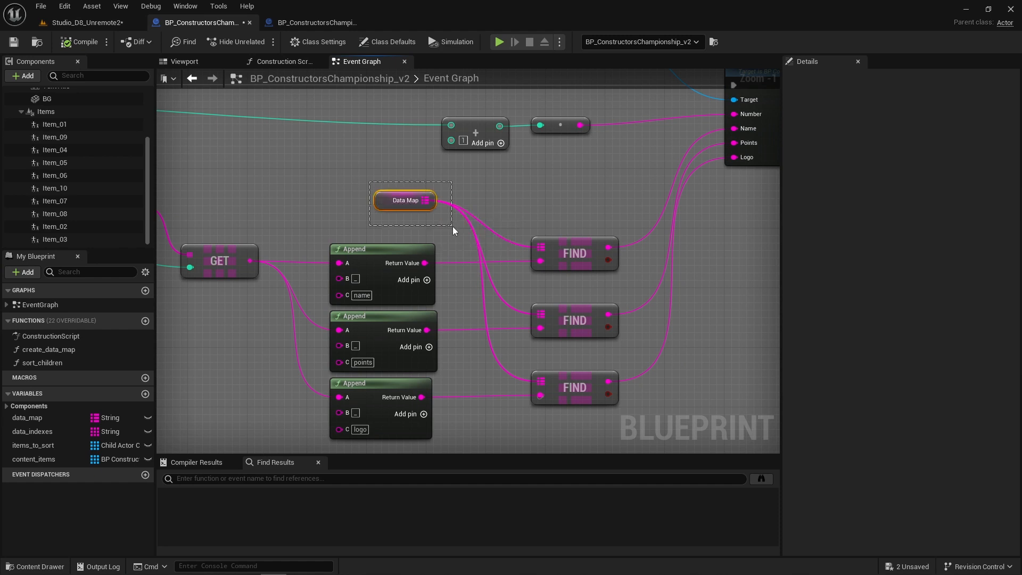
left_click(415, 203)
right_click_drag(586, 197, 366, 333)
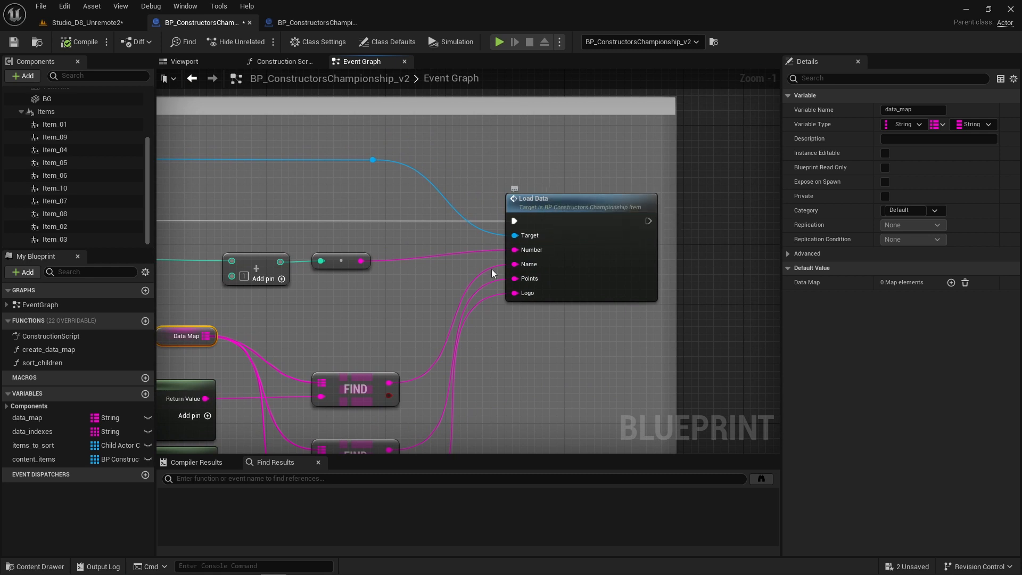
Step: Follow the Content Items Get node's output to Load Data's Target and open the load_data event in the item blueprint
right_click_drag(309, 185, 584, 266)
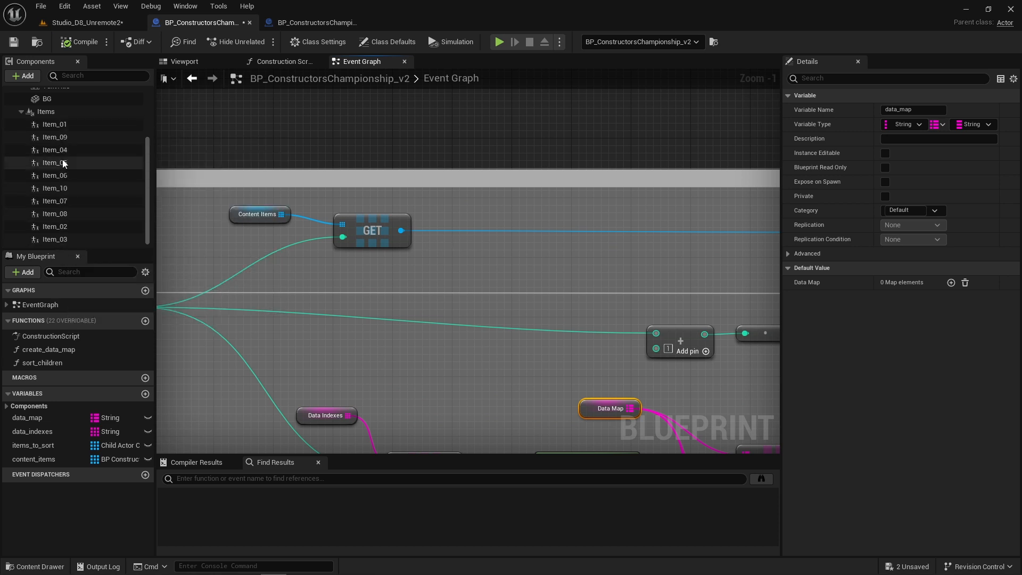
right_click_drag(575, 232, 371, 221)
right_click_drag(687, 257, 509, 233)
right_click_drag(666, 279, 555, 245)
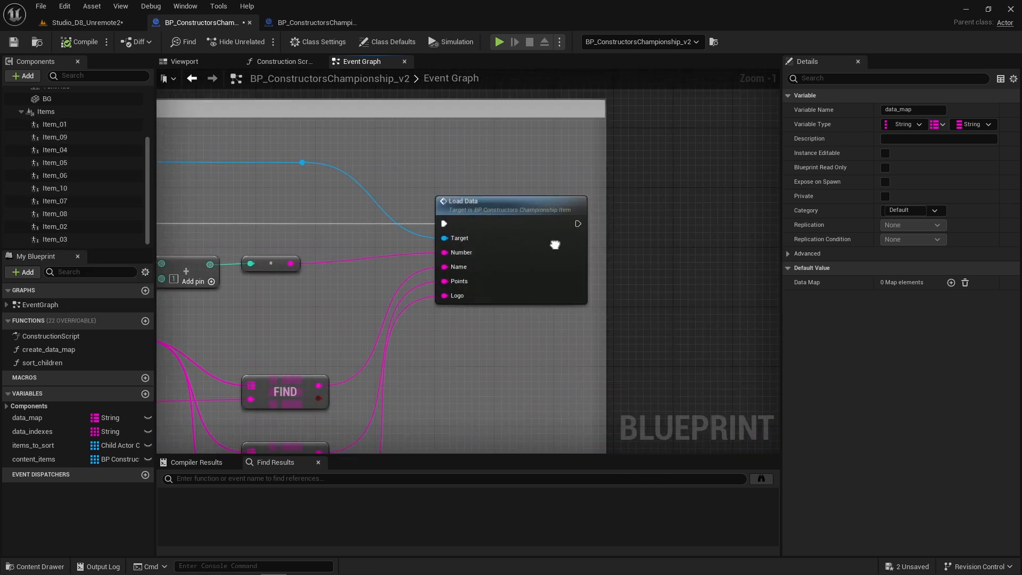
double_click(500, 203)
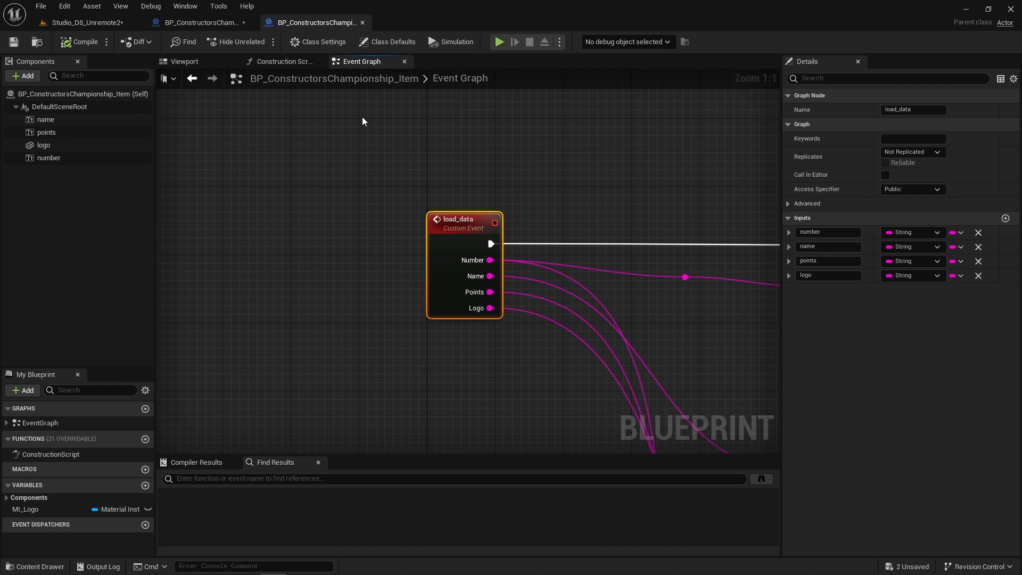
Step: Check the item's 3D preview, then follow load_data through the Set Text nodes for number, name and points
left_click(184, 61)
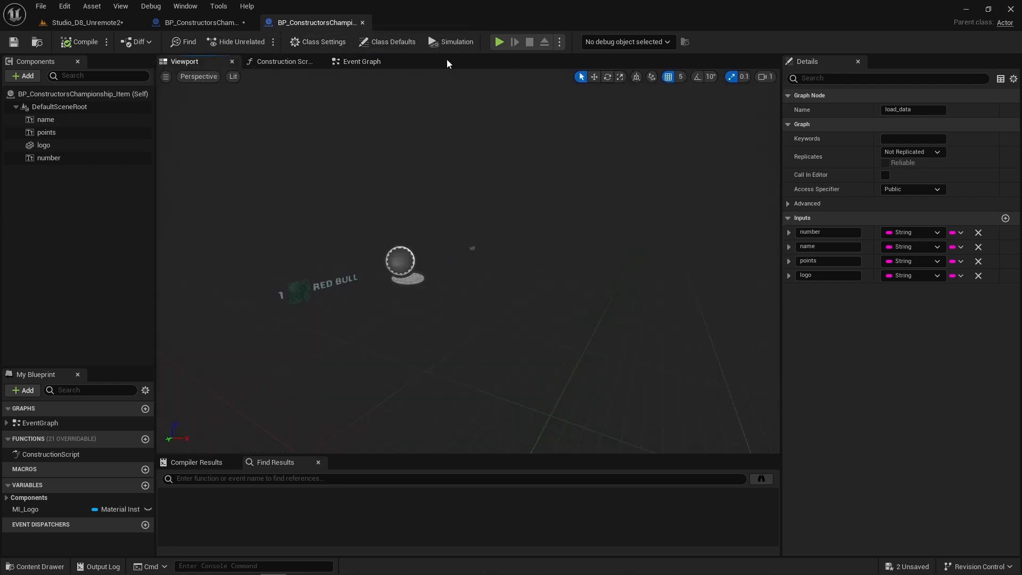
left_click(372, 62)
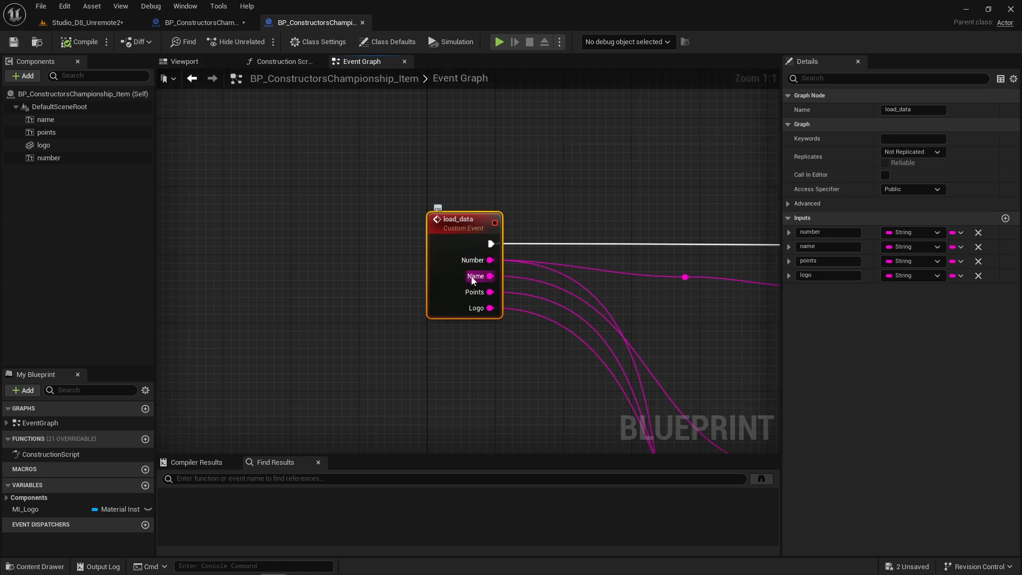
right_click_drag(601, 314, 288, 237)
scroll(426, 278, "down", 4)
right_click_drag(500, 276, 463, 252)
scroll(508, 181, "up", 2)
scroll(508, 181, "up", 1)
left_click(597, 201)
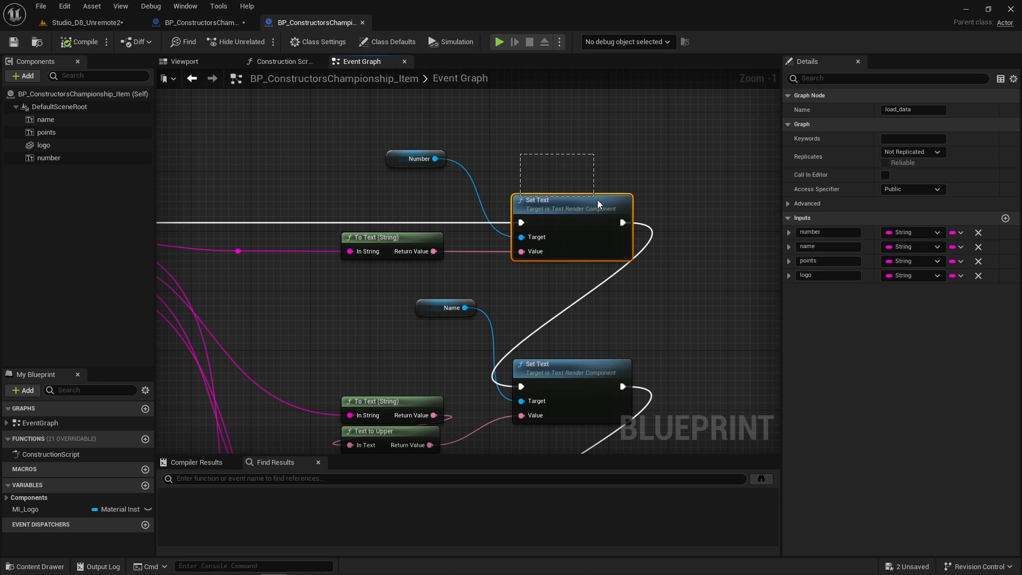
right_click_drag(587, 321, 579, 177)
left_click(586, 222)
right_click_drag(611, 444, 575, 262)
Step: Inspect the Branch on the item's number and the Set Text Render Color chains on its True and False outputs
right_click_drag(622, 337, 471, 213)
scroll(477, 232, "down", 2)
right_click_drag(571, 293, 454, 258)
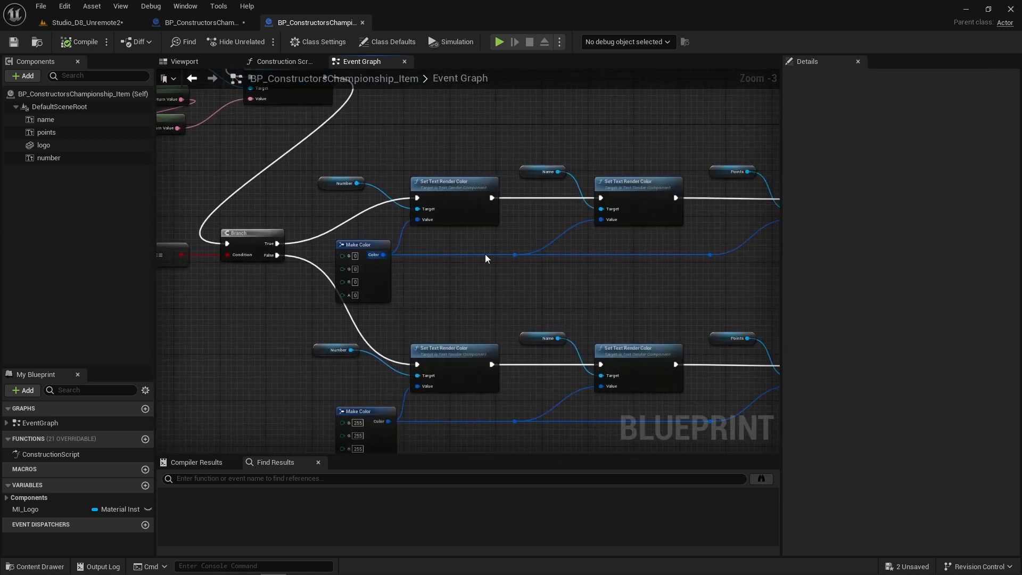
right_click_drag(531, 342, 555, 372)
right_click_drag(436, 356, 517, 358)
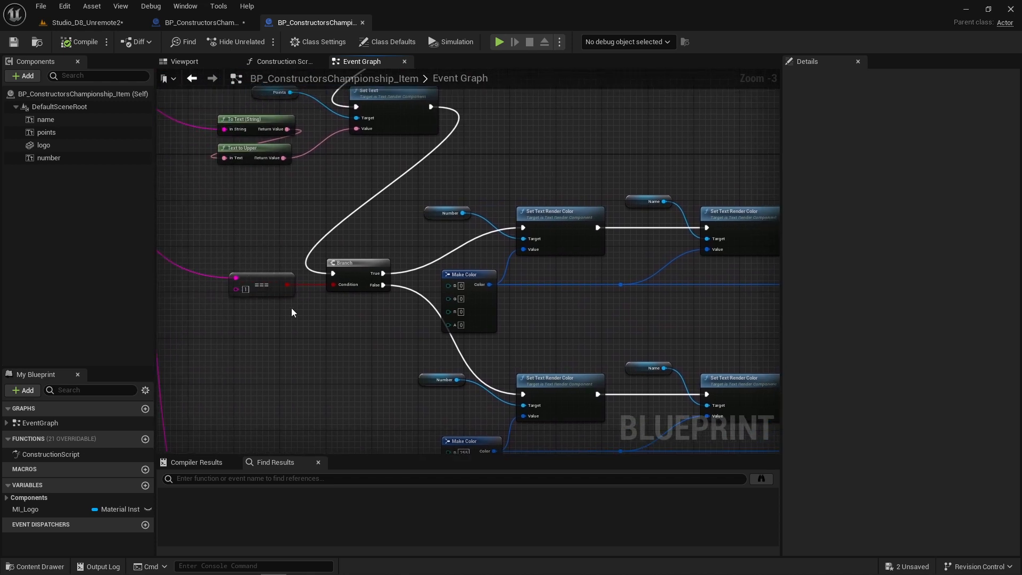
Step: Examine the Download Image and Set Texture Parameter Value nodes that apply the logo, selecting them together with MI Logo
right_click_drag(612, 291, 485, 116)
scroll(524, 226, "down", 3)
scroll(475, 269, "up", 6)
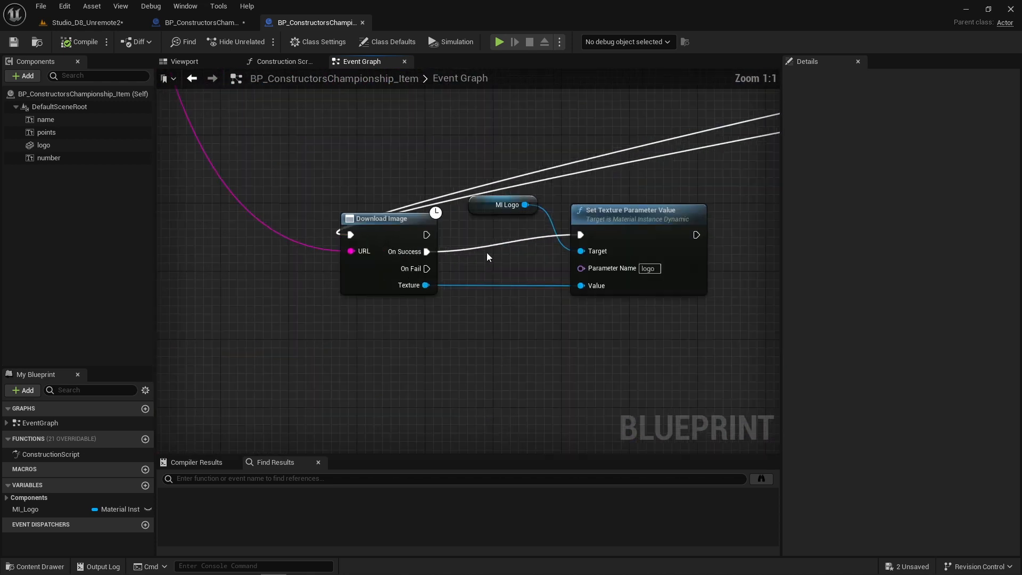
left_click_drag(708, 184, 394, 312)
scroll(487, 353, "down", 8)
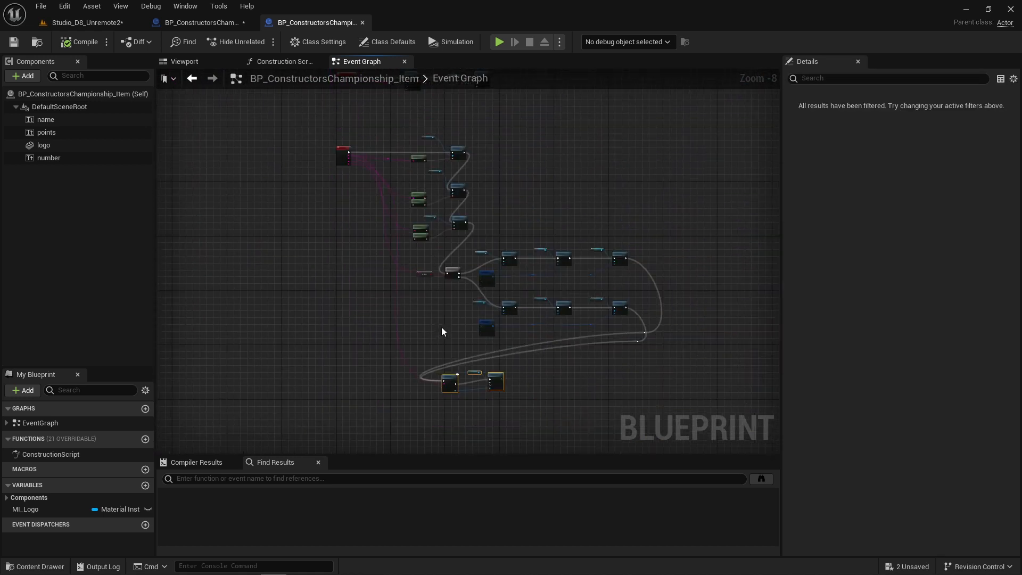
Step: Return to the BP_ConstructorsChampionship_v2 blueprint and review its whole event graph
left_click(196, 21)
scroll(429, 232, "down", 8)
right_click_drag(429, 246, 499, 296)
right_click_drag(523, 198, 489, 277)
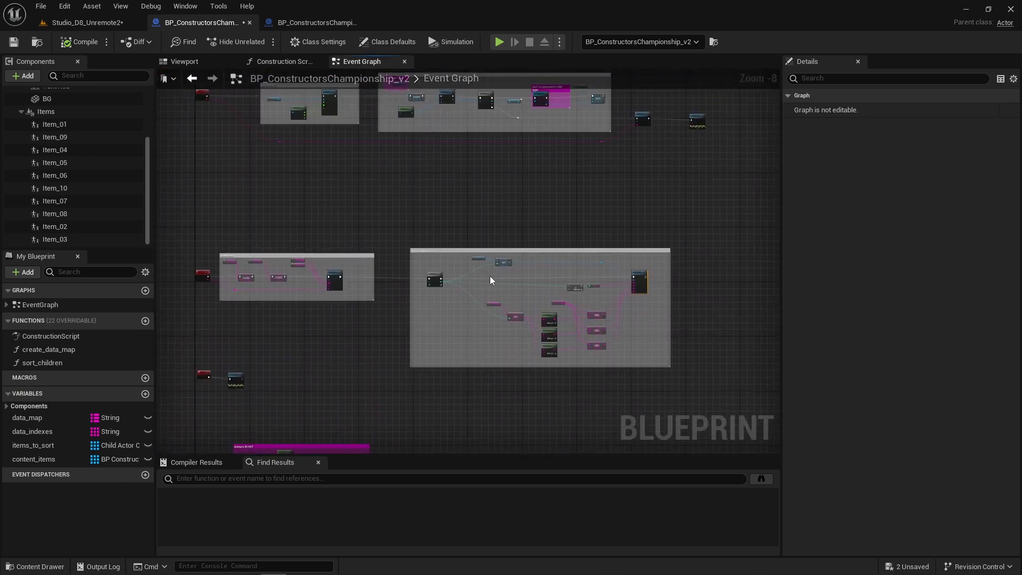
Step: Play the Studio_D8_Unremote2 level in the editor and restore the smaller editor window beside the Unremote page
left_click(87, 23)
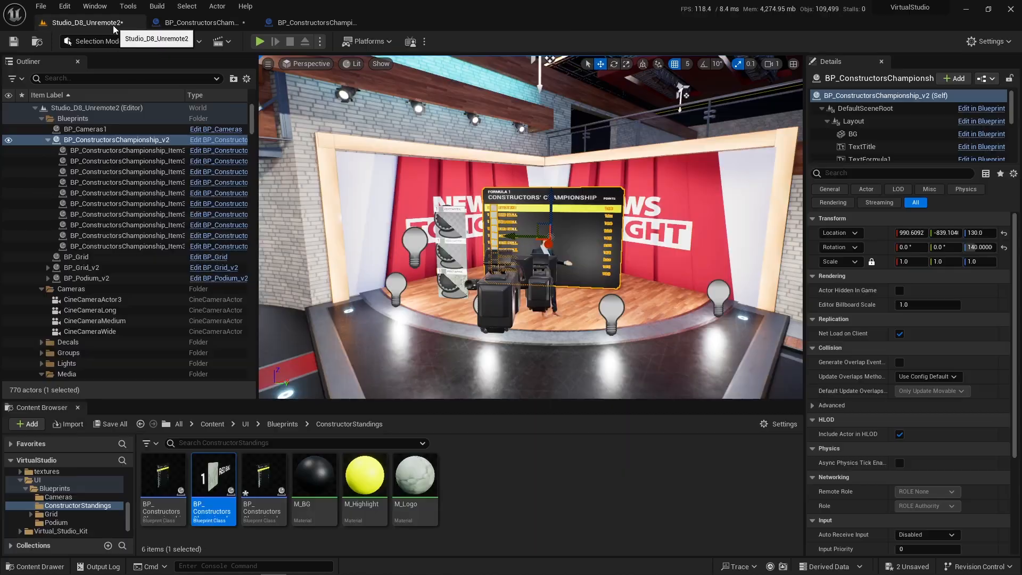
left_click(261, 41)
key("alt+Tab")
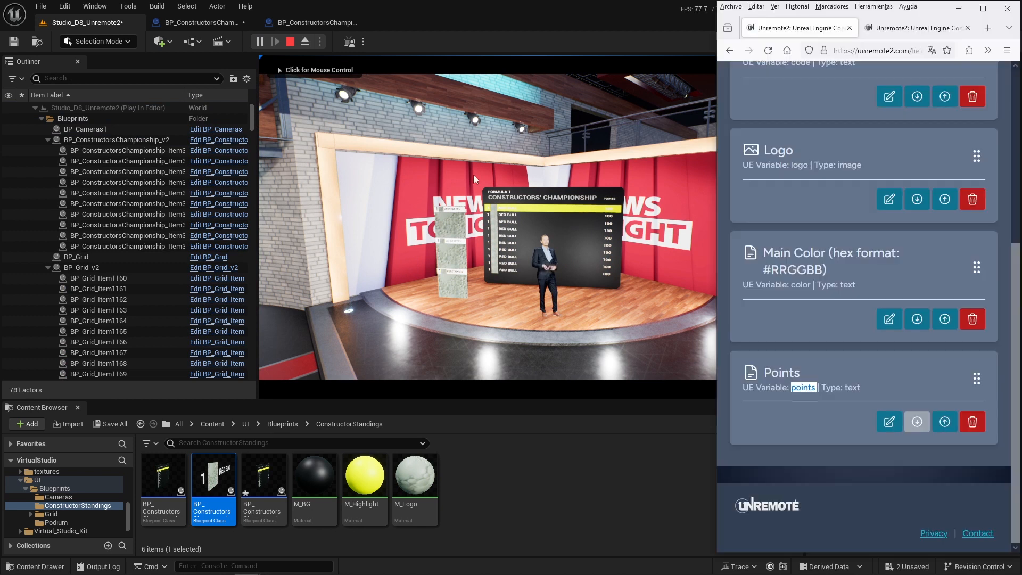
double_click(658, 16)
scroll(922, 176, "up", 5)
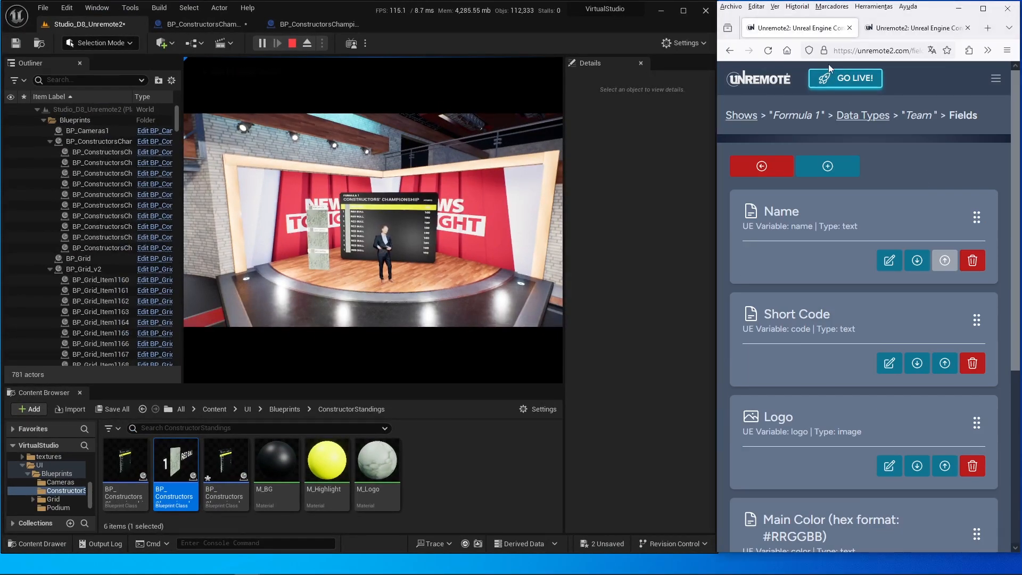
Step: Go live in Unremote, initialize the sections and trigger the Constructors Championship section
left_click(847, 78)
left_click(840, 190)
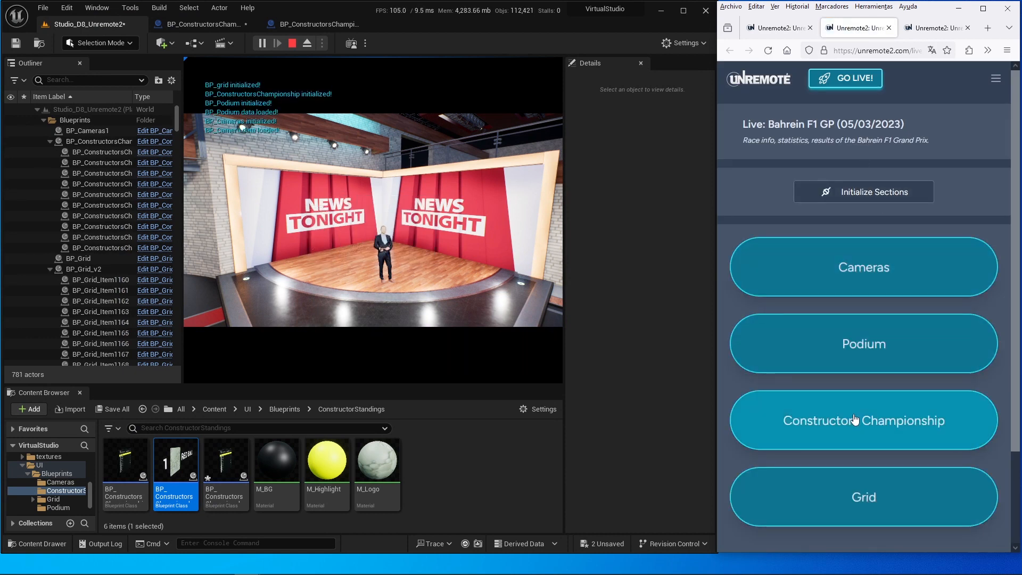
left_click(792, 422)
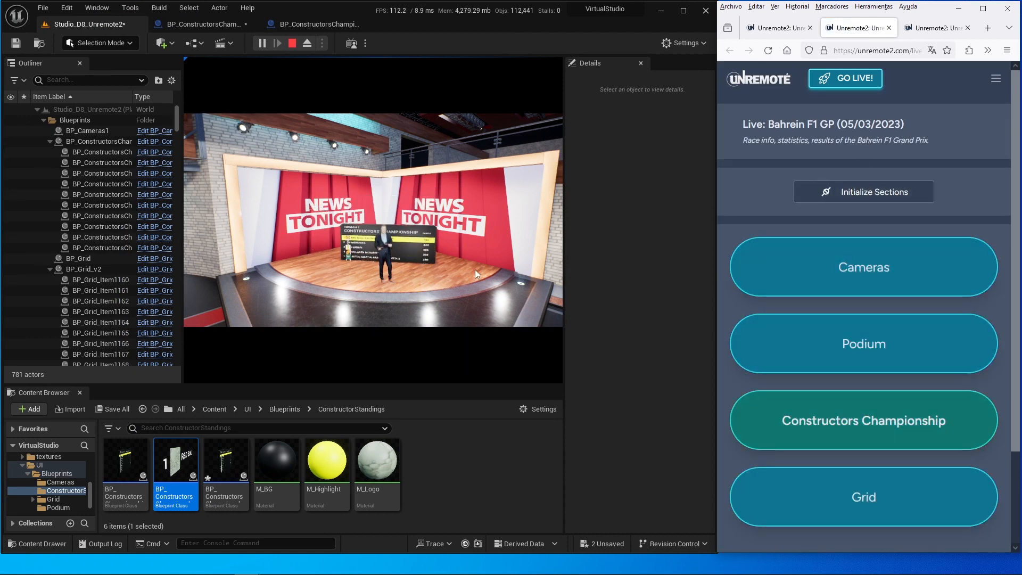